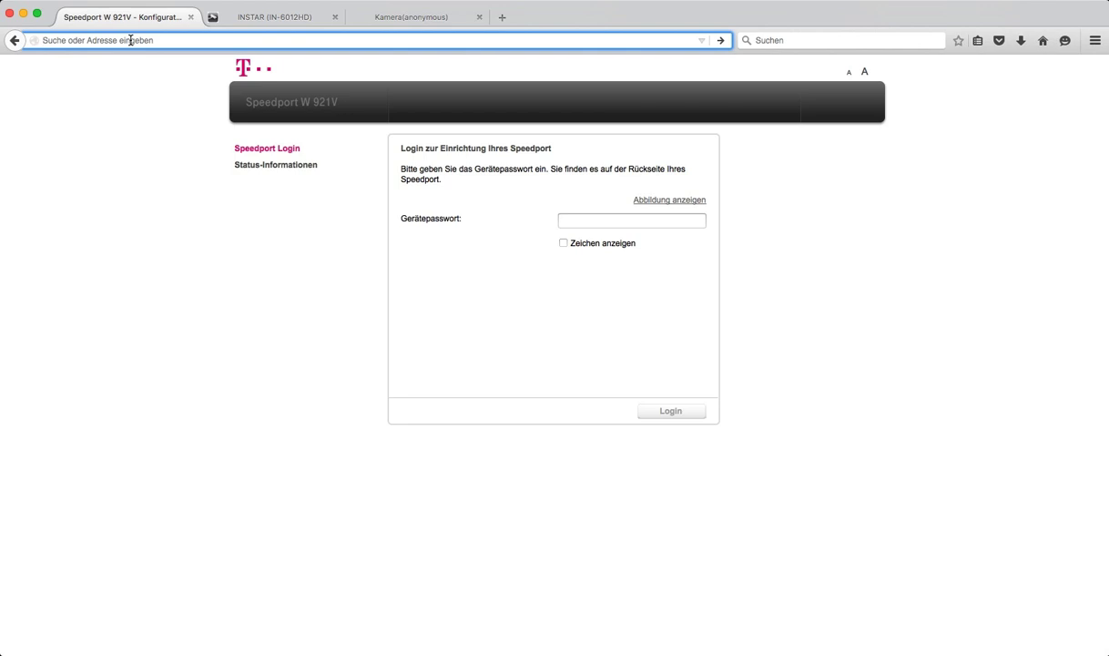
Step: Log in to the Speedport router at speedport.ip with the pasted device password
{"action": "type", "text": "1"}
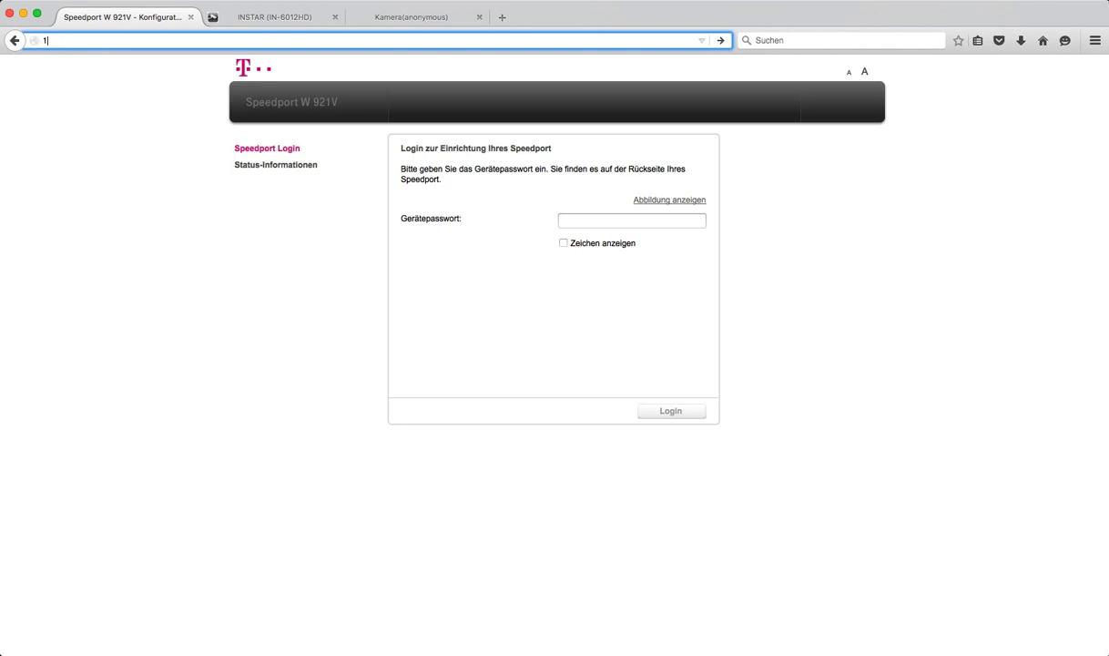
{"action": "type", "text": "92.168.2.1"}
{"action": "key", "text": "BackSpace"}
{"action": "key", "text": "BackSpace"}
{"action": "key", "text": "BackSpace"}
{"action": "key", "text": "BackSpace"}
{"action": "key", "text": "BackSpace"}
{"action": "key", "text": "BackSpace"}
{"action": "key", "text": "BackSpace"}
{"action": "key", "text": "BackSpace"}
{"action": "key", "text": "BackSpace"}
{"action": "key", "text": "BackSpace"}
{"action": "key", "text": "BackSpace"}
{"action": "type", "text": "speedport.ip"}
{"action": "key", "text": "Return"}
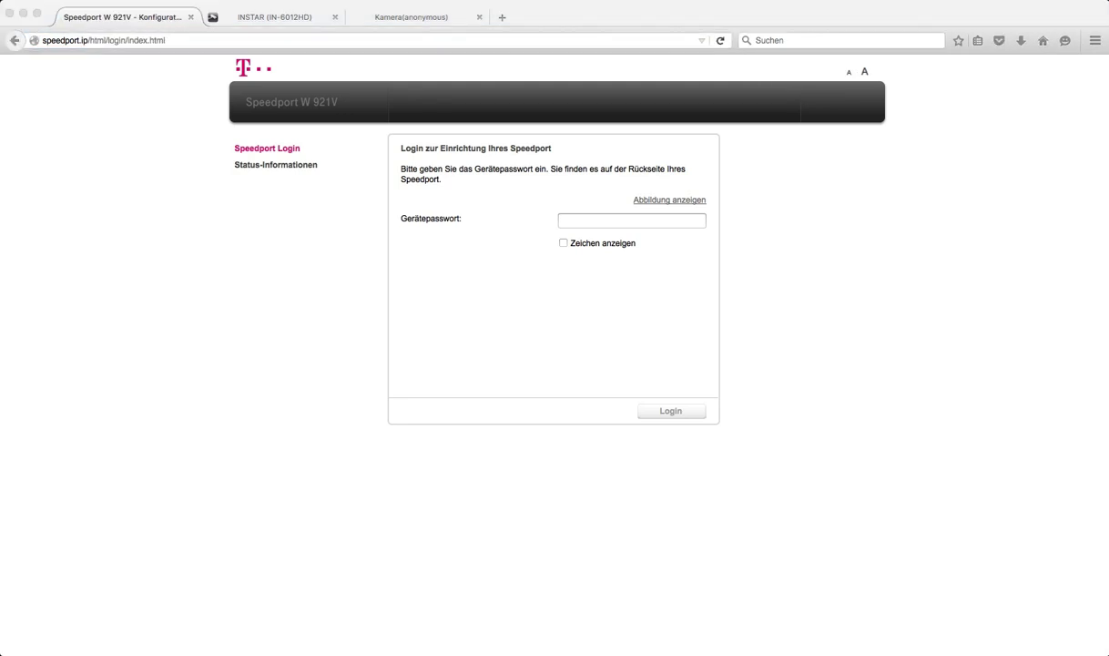
{"action": "left_click", "coordinate": [576, 219]}
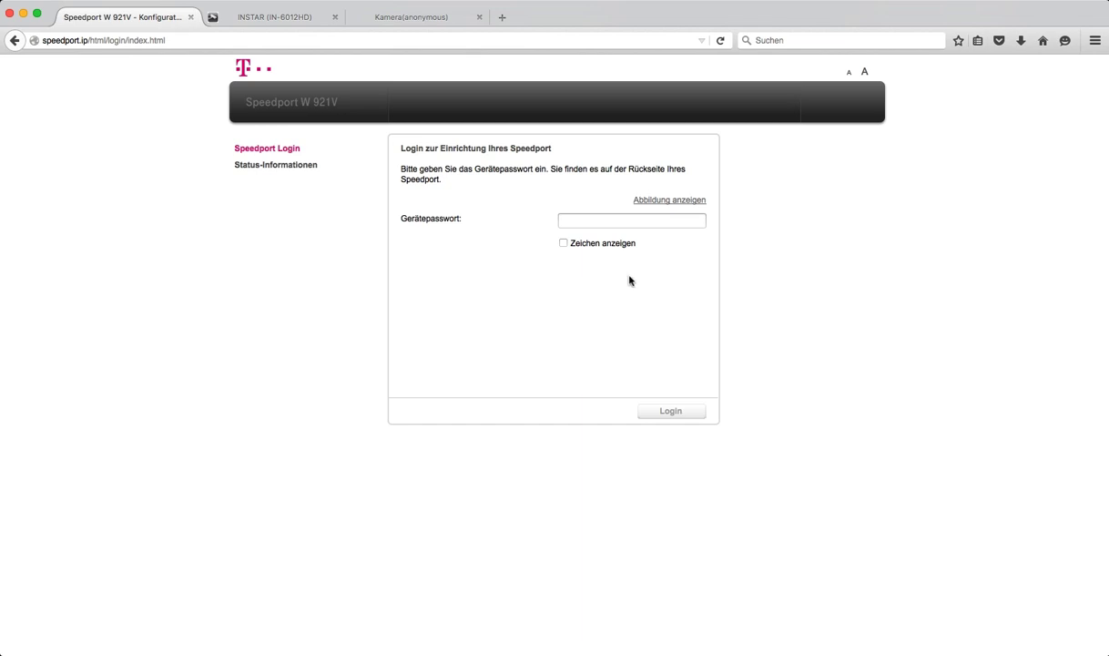
{"action": "key", "text": "super+v"}
{"action": "left_click", "coordinate": [668, 412]}
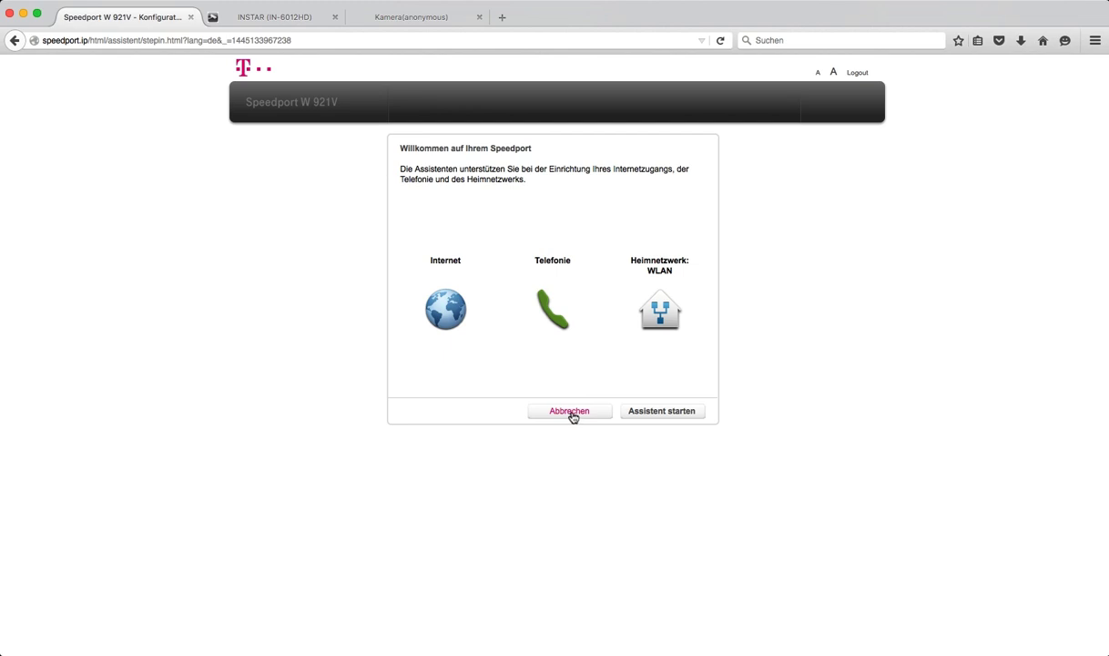
Step: Skip the setup assistant and point out the 1 USB device and external storage drive
{"action": "left_click", "coordinate": [571, 414]}
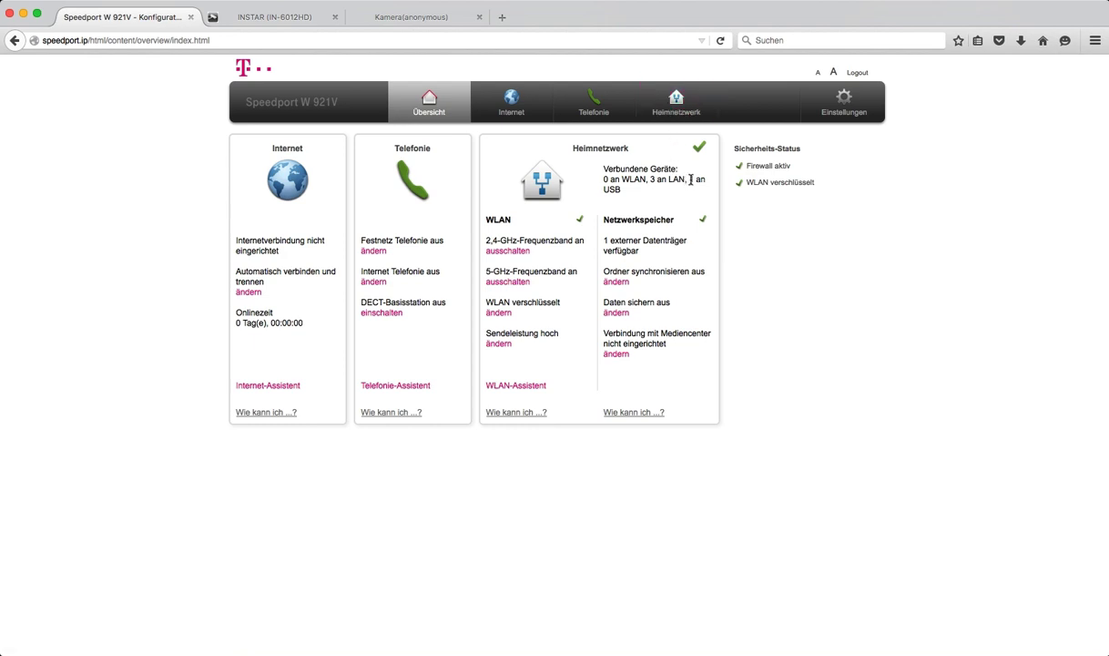
{"action": "left_click_drag", "start_coordinate": [689, 180], "coordinate": [697, 191]}
{"action": "left_click_drag", "start_coordinate": [610, 240], "coordinate": [675, 241]}
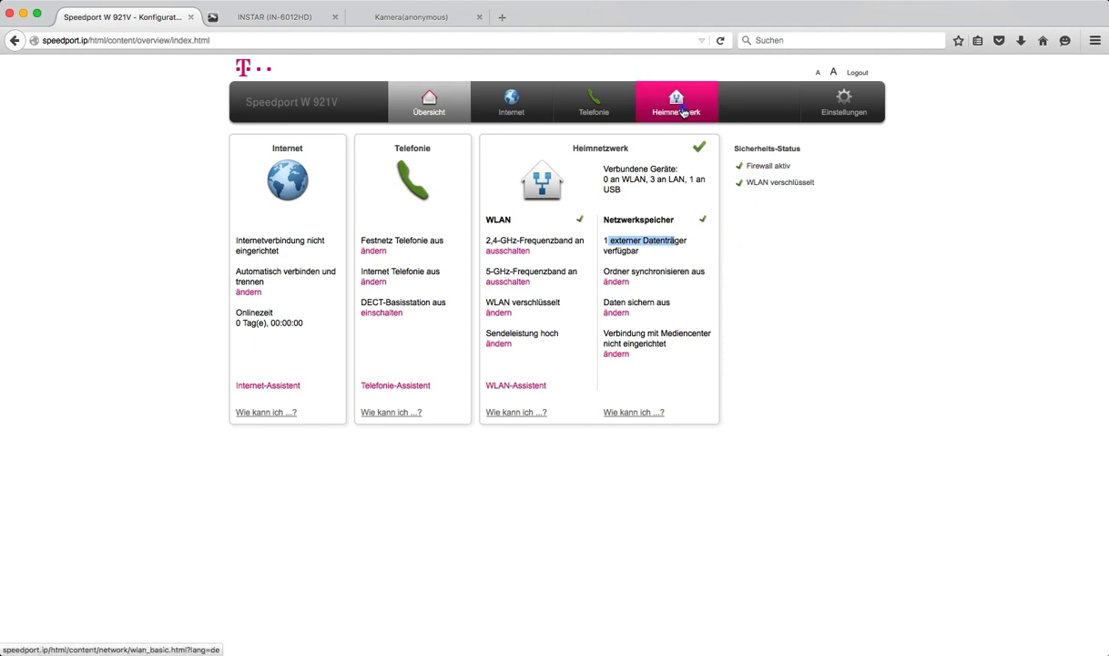
Step: Open Heimnetzwerk > Netzwerkspeicher and expand the overview showing the SanDiskUltra_Fit drive
{"action": "left_click", "coordinate": [683, 111]}
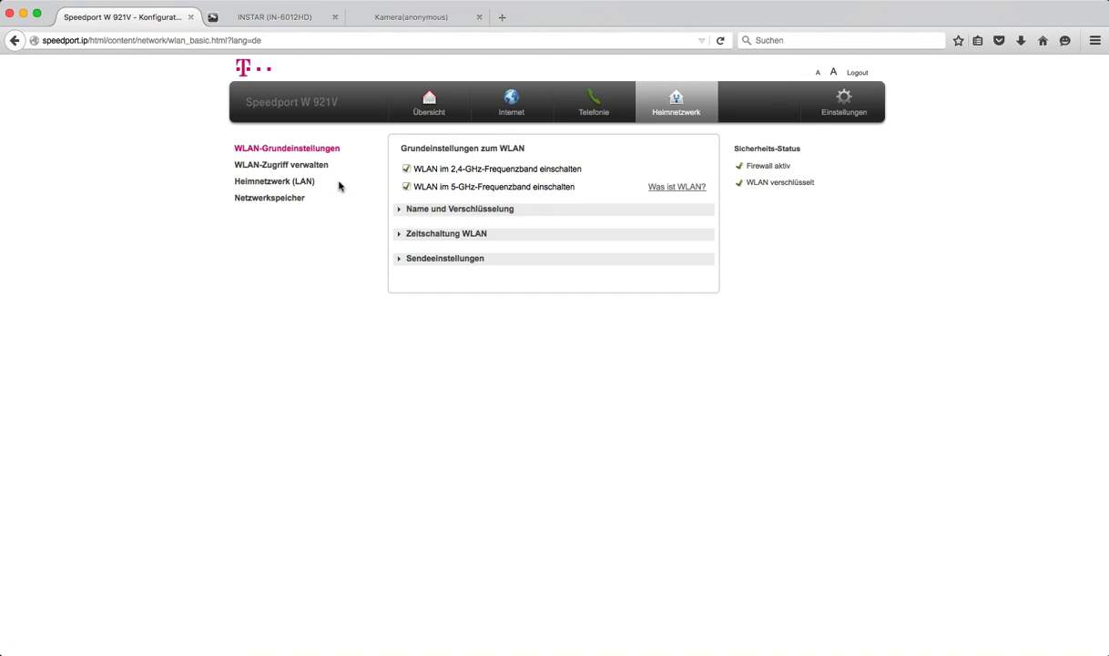
{"action": "left_click", "coordinate": [274, 199]}
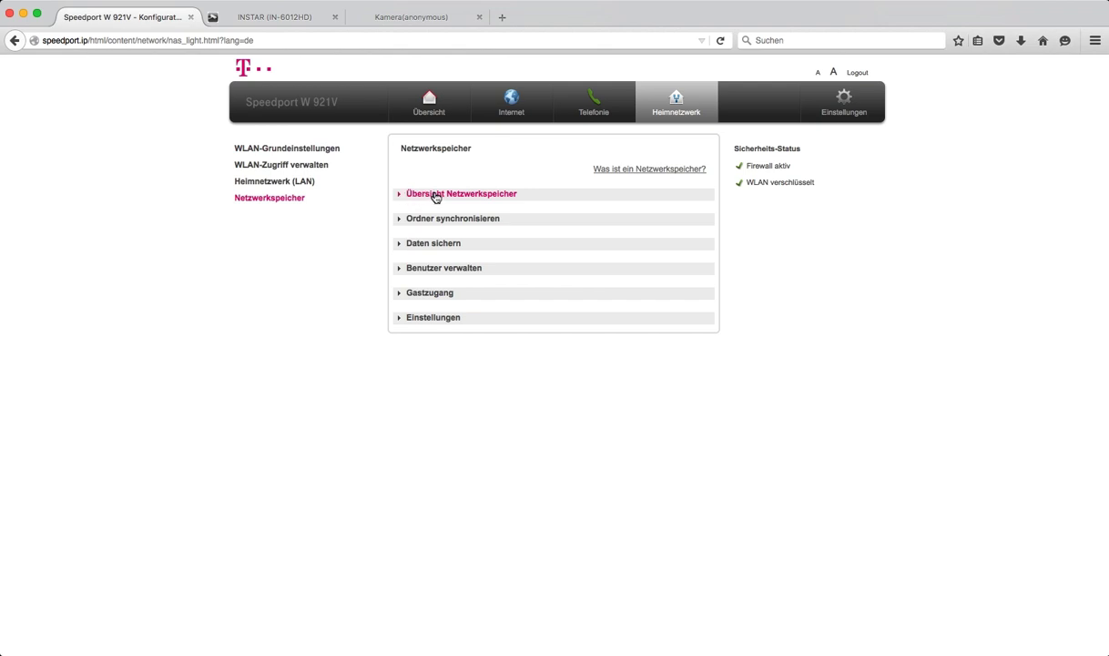
{"action": "left_click", "coordinate": [437, 195]}
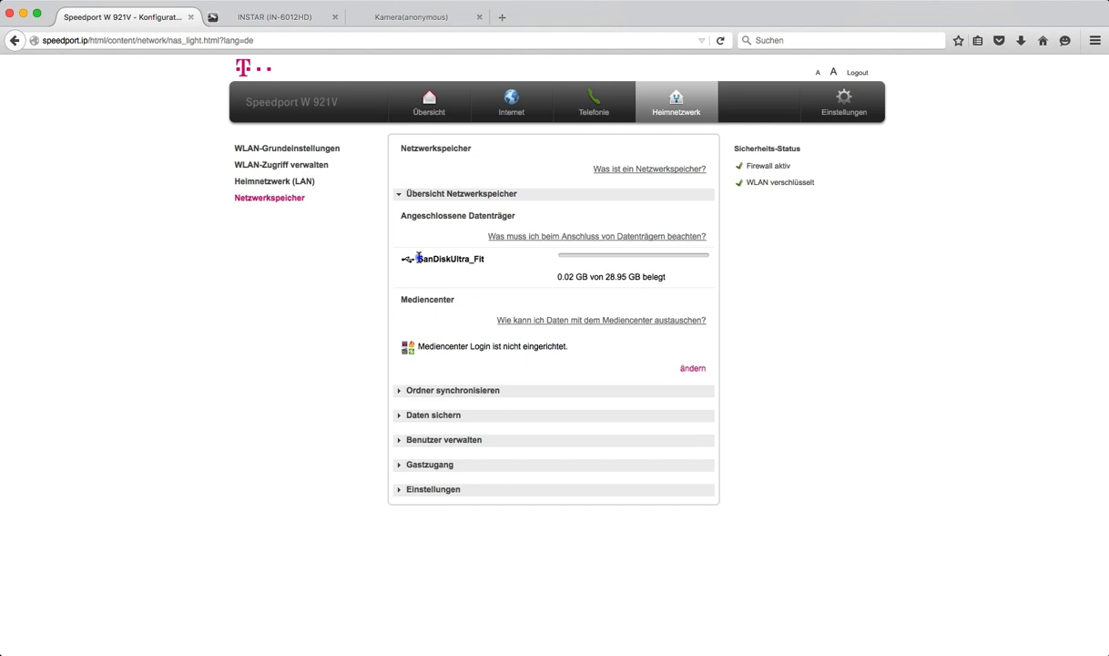
{"action": "left_click_drag", "start_coordinate": [399, 252], "coordinate": [449, 260]}
{"action": "left_click", "coordinate": [505, 278]}
Step: Delete the existing INSTAR storage user under Benutzer verwalten
{"action": "left_click", "coordinate": [432, 444]}
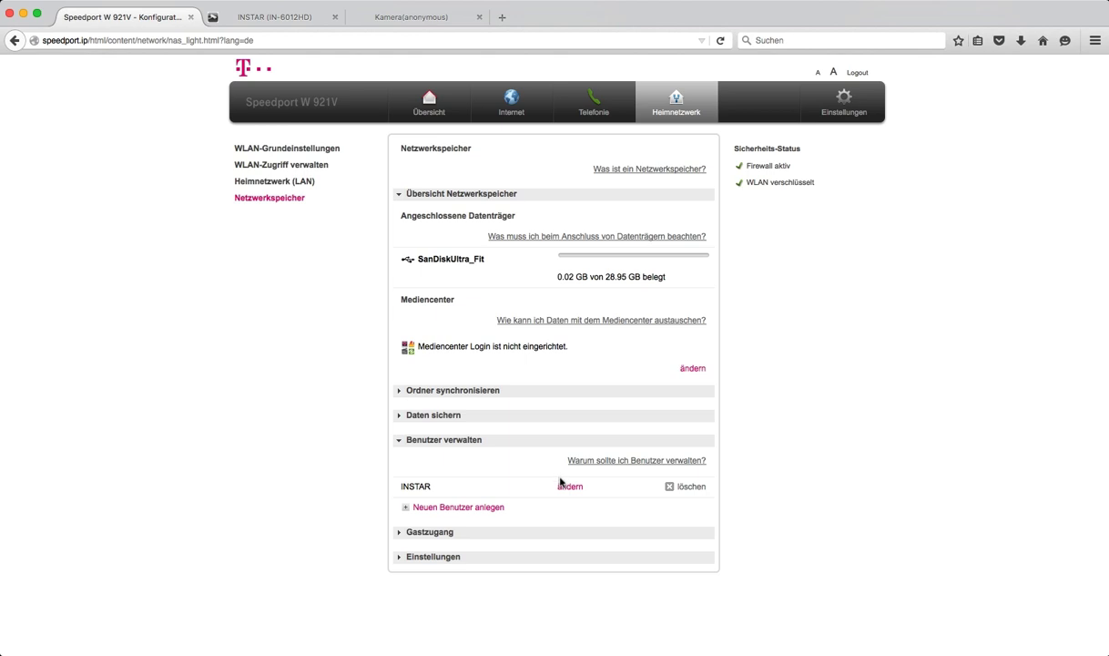
{"action": "left_click", "coordinate": [679, 488]}
{"action": "left_click", "coordinate": [666, 187]}
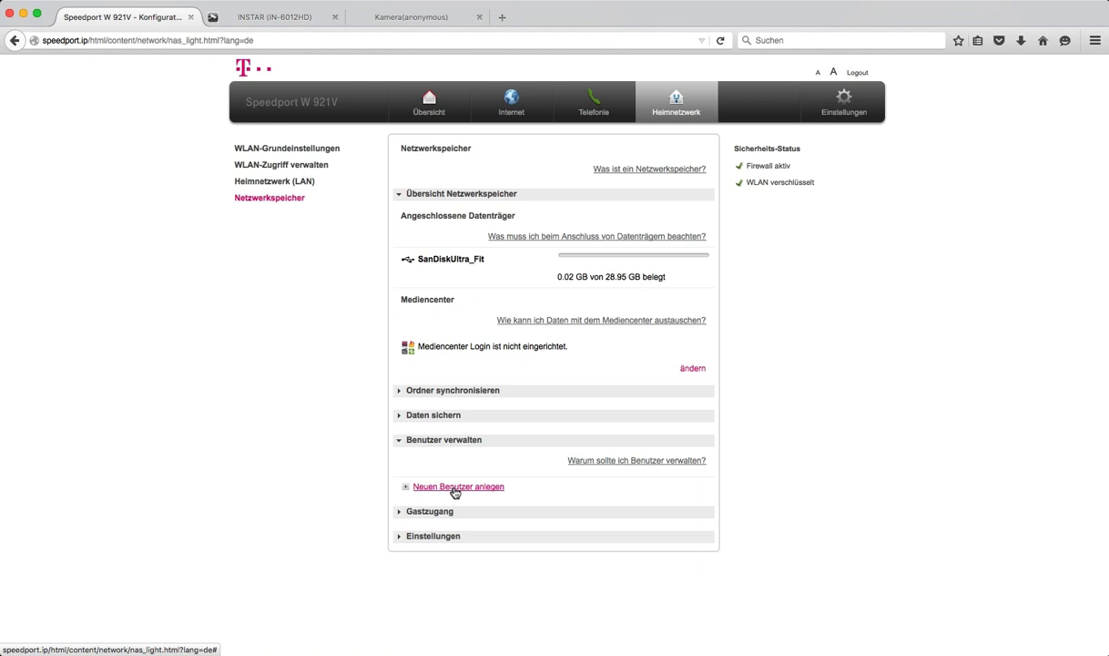
Step: Start a new storage user named INSTAR and enter the account password
{"action": "left_click", "coordinate": [455, 489]}
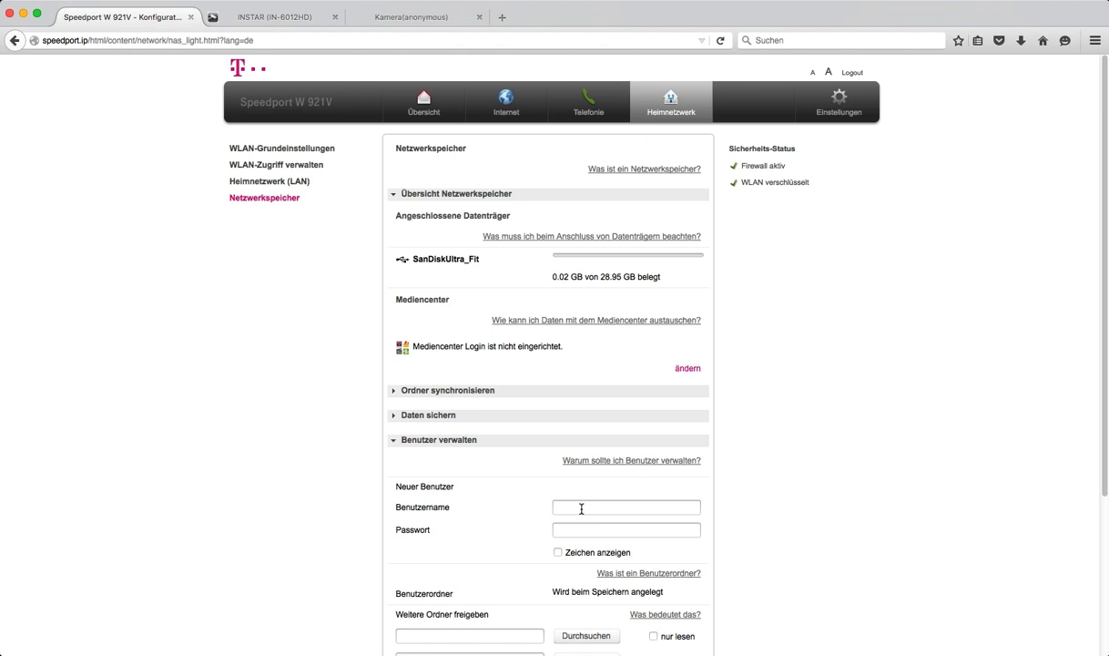
{"action": "type", "text": "INSTAR"}
{"action": "left_click", "coordinate": [589, 530]}
{"action": "type", "text": "••••••••"}
Step: Enable FTP-Zugriff erlauben for the INSTAR user and save it
{"action": "scroll", "coordinate": [553, 516], "scroll_direction": "down", "scroll_amount": 1}
{"action": "scroll", "coordinate": [551, 515], "scroll_direction": "down", "scroll_amount": 5}
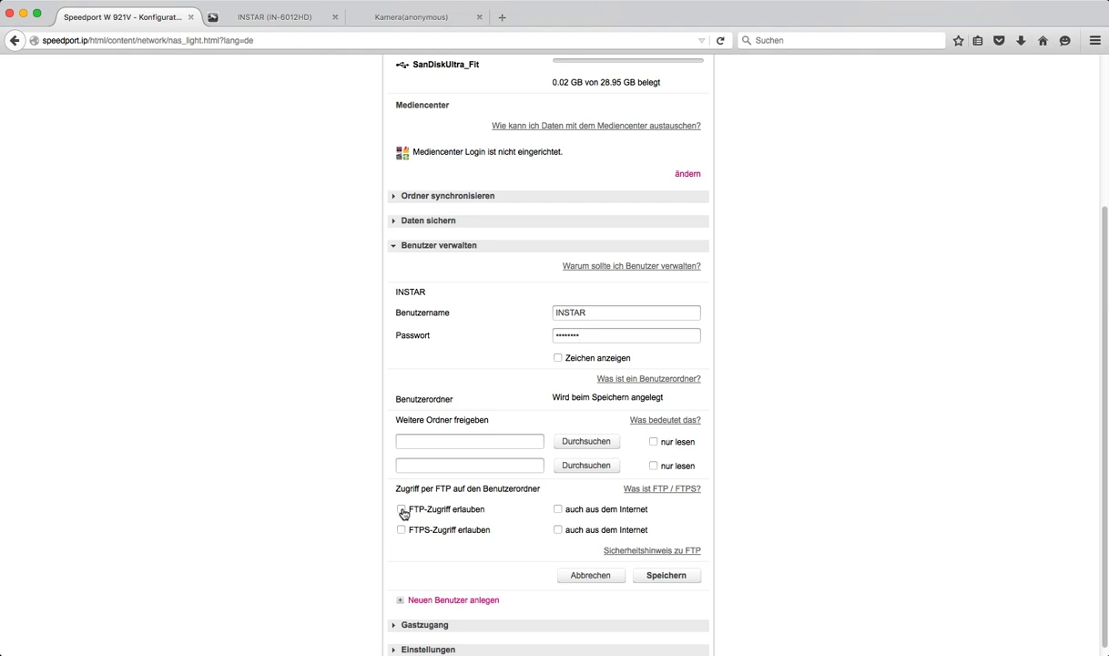
{"action": "left_click_drag", "start_coordinate": [485, 512], "coordinate": [405, 511]}
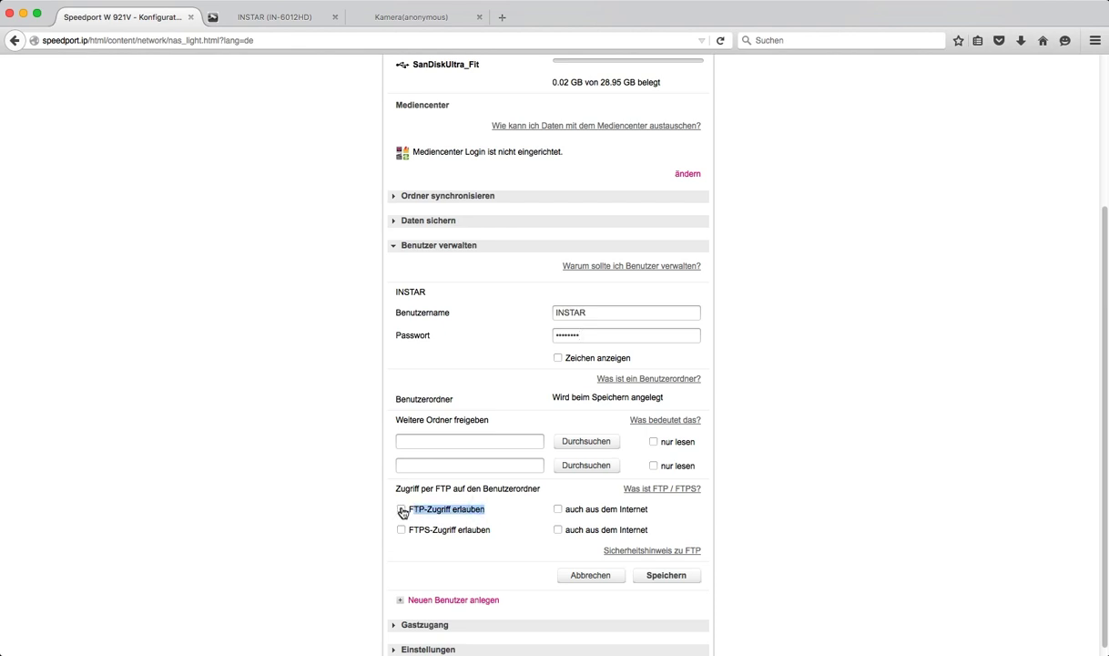
{"action": "left_click", "coordinate": [402, 510]}
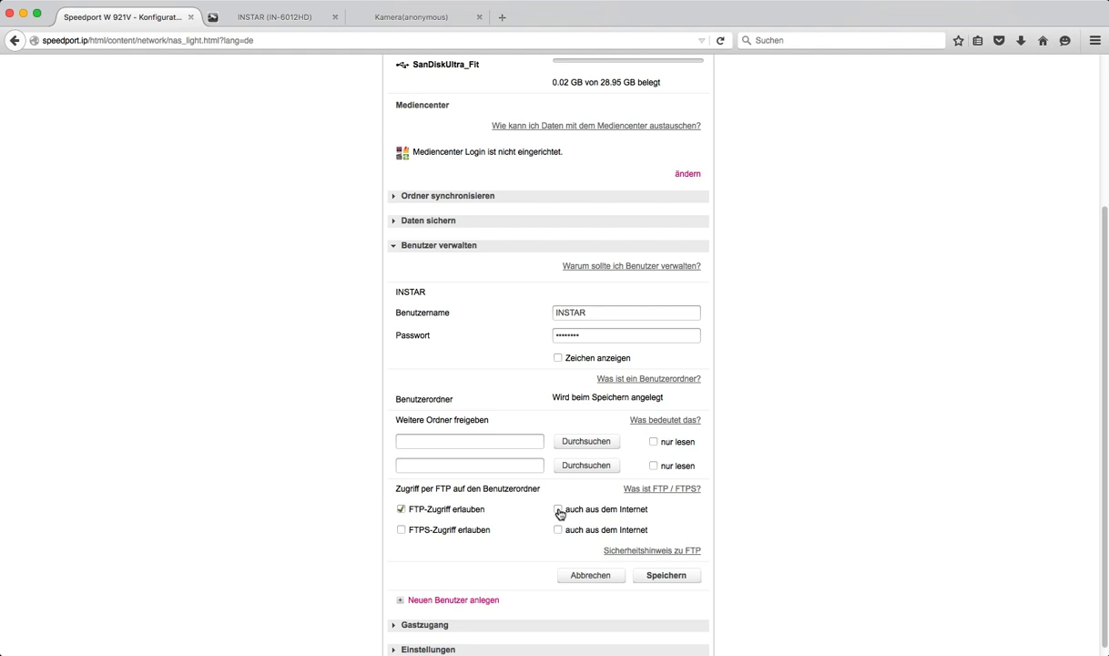
{"action": "left_click", "coordinate": [669, 576]}
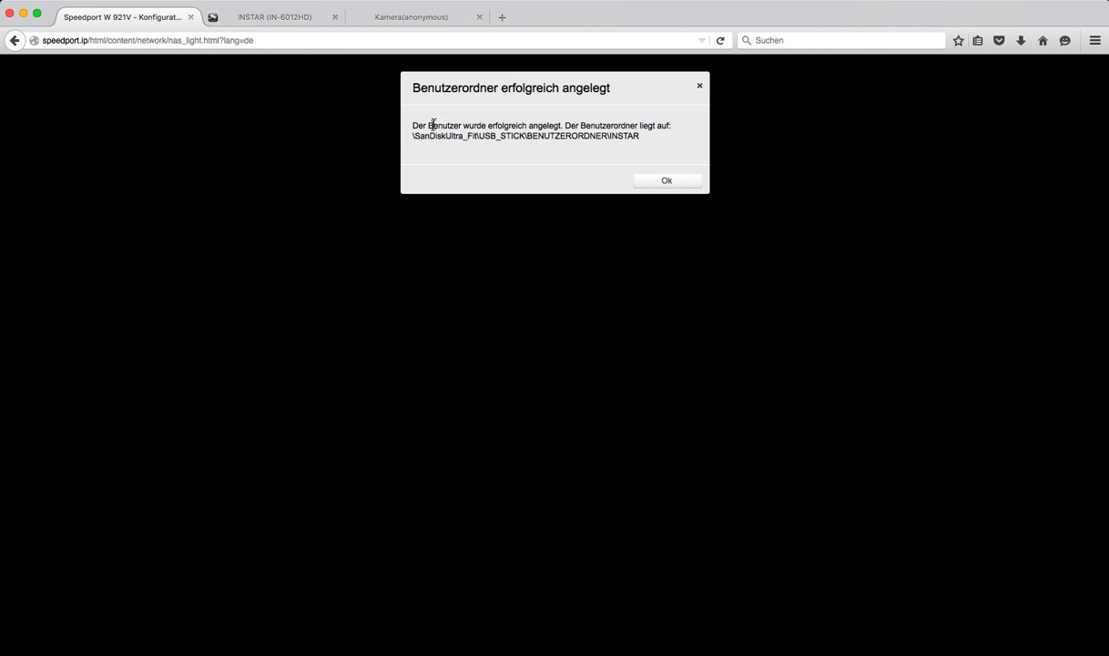
Step: Review the BENUTZERORDNER path, dismiss the confirmation, and point out INSTAR in the user list
{"action": "left_click_drag", "start_coordinate": [415, 136], "coordinate": [527, 137]}
{"action": "left_click_drag", "start_coordinate": [528, 136], "coordinate": [611, 136]}
{"action": "left_click_drag", "start_coordinate": [527, 136], "coordinate": [640, 136]}
{"action": "left_click", "coordinate": [664, 152]}
{"action": "left_click", "coordinate": [669, 185]}
{"action": "left_click", "coordinate": [669, 184]}
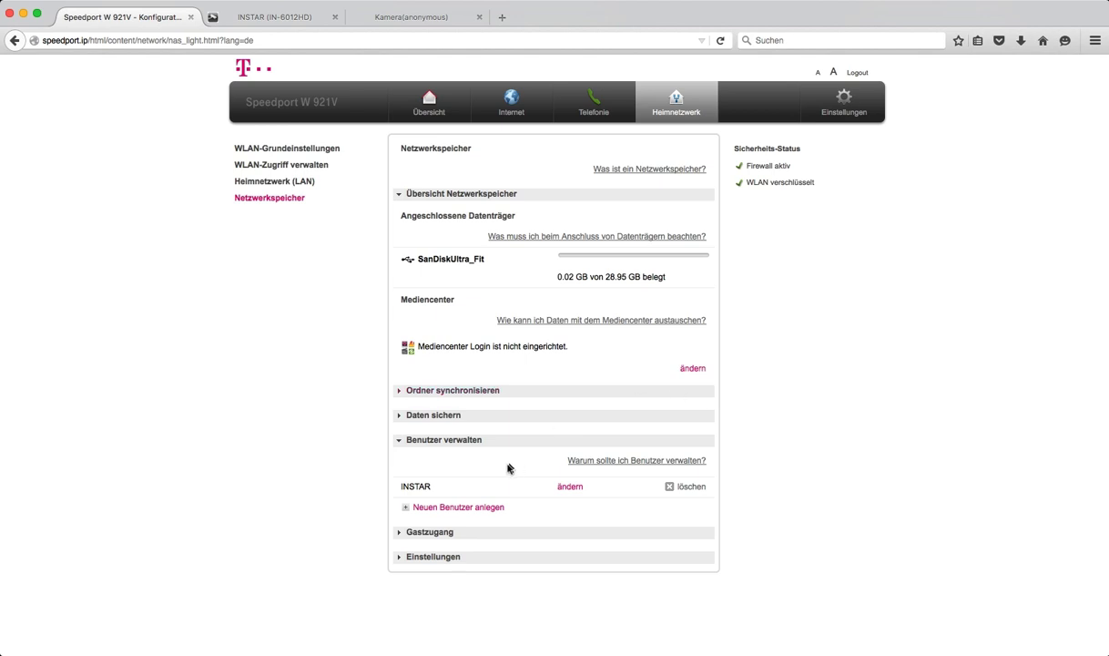
{"action": "left_click_drag", "start_coordinate": [400, 484], "coordinate": [432, 489]}
Step: Switch to the IN-6012HD camera tab and open Alarm > FTP
{"action": "left_click", "coordinate": [276, 17]}
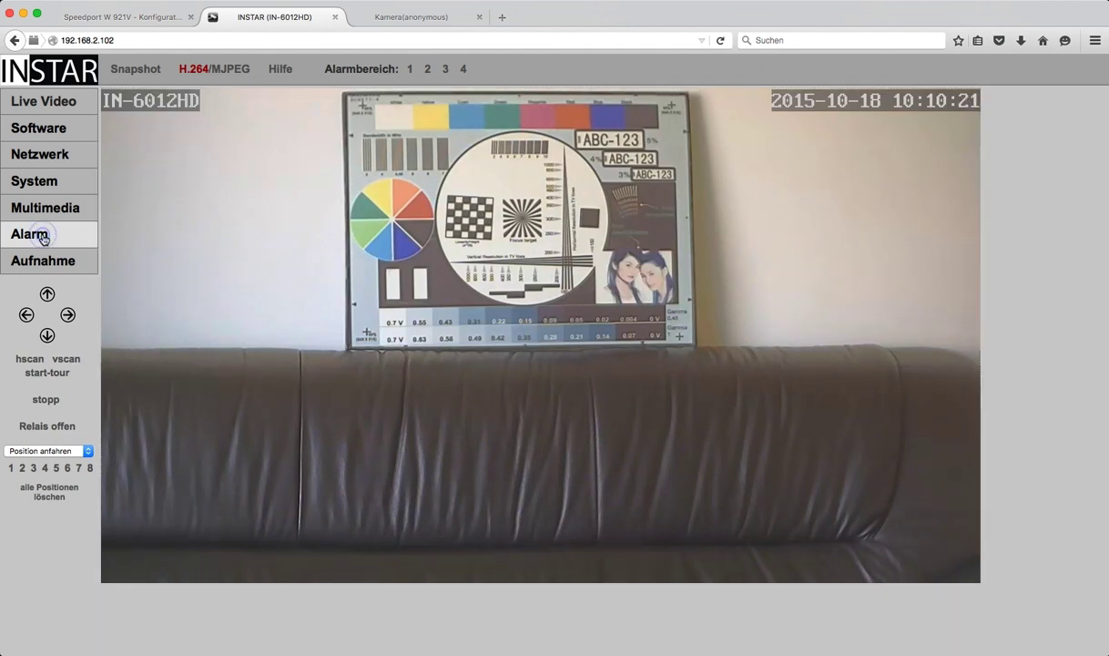
{"action": "left_click", "coordinate": [43, 239]}
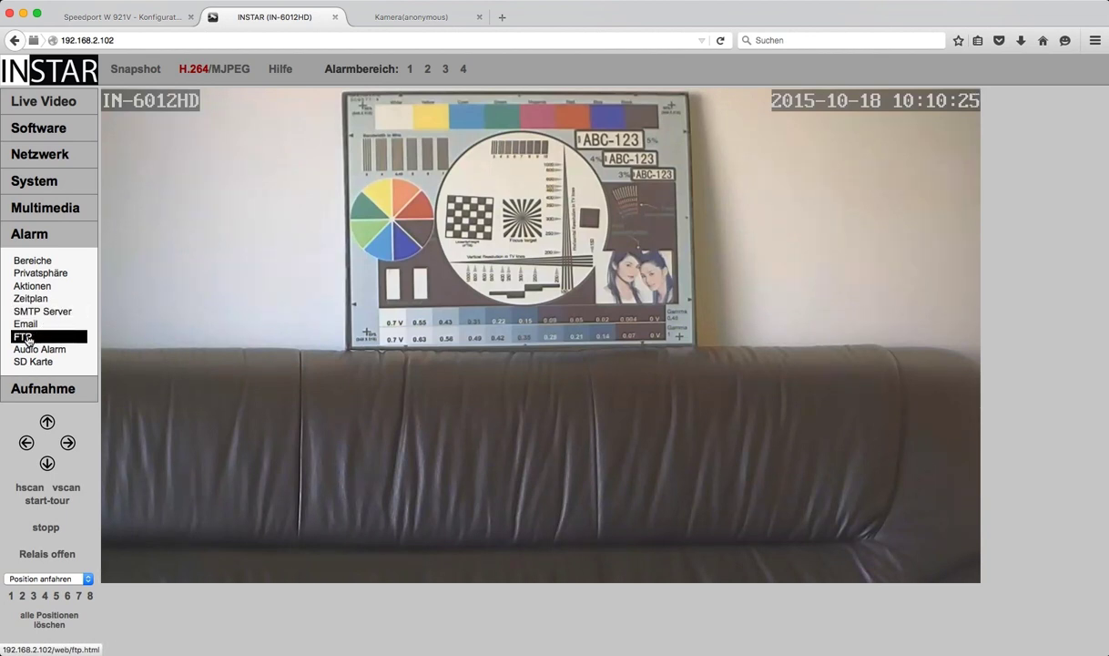
{"action": "left_click", "coordinate": [26, 337]}
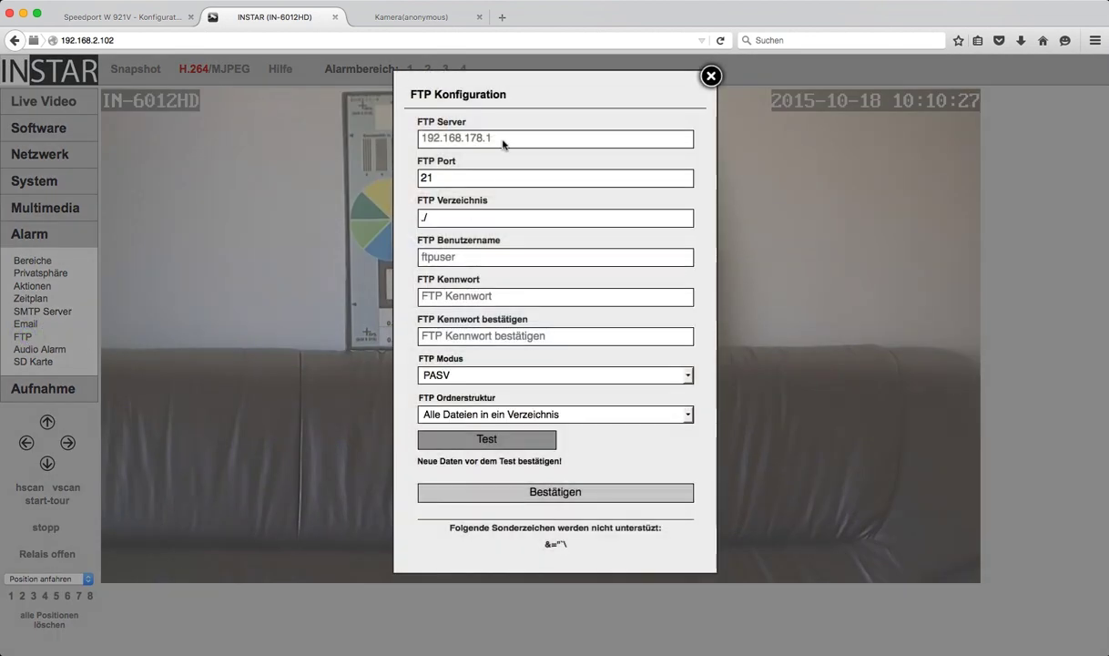
Step: Change the FTP server address to speedport.ip
{"action": "triple_click", "coordinate": [503, 141]}
{"action": "key", "text": "BackSpace"}
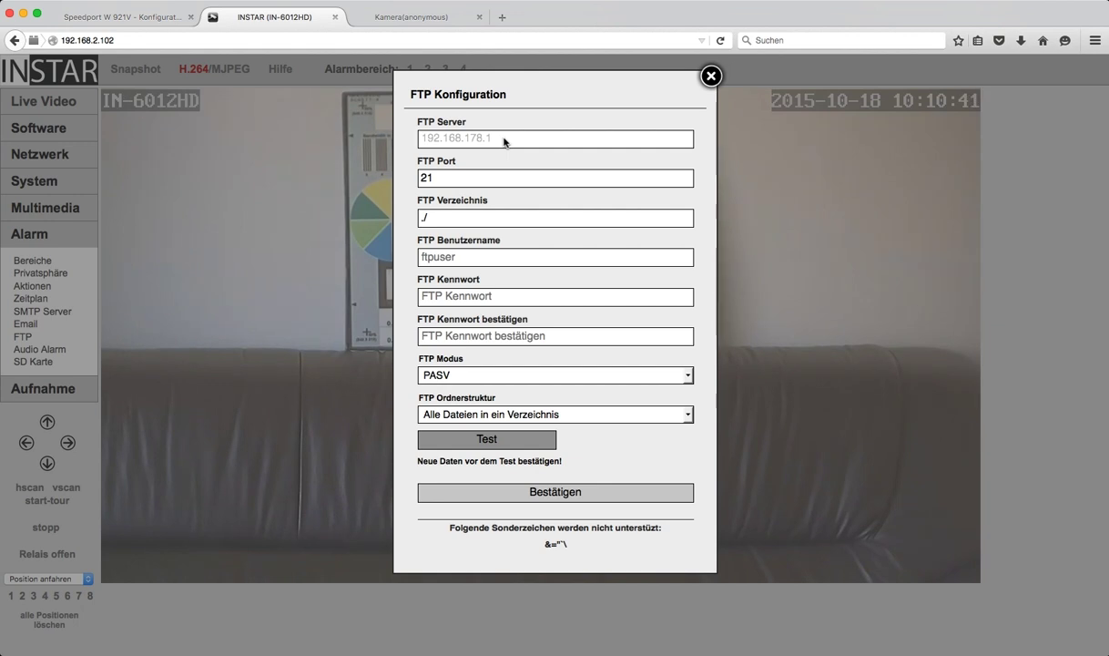
{"action": "type", "text": "192."}
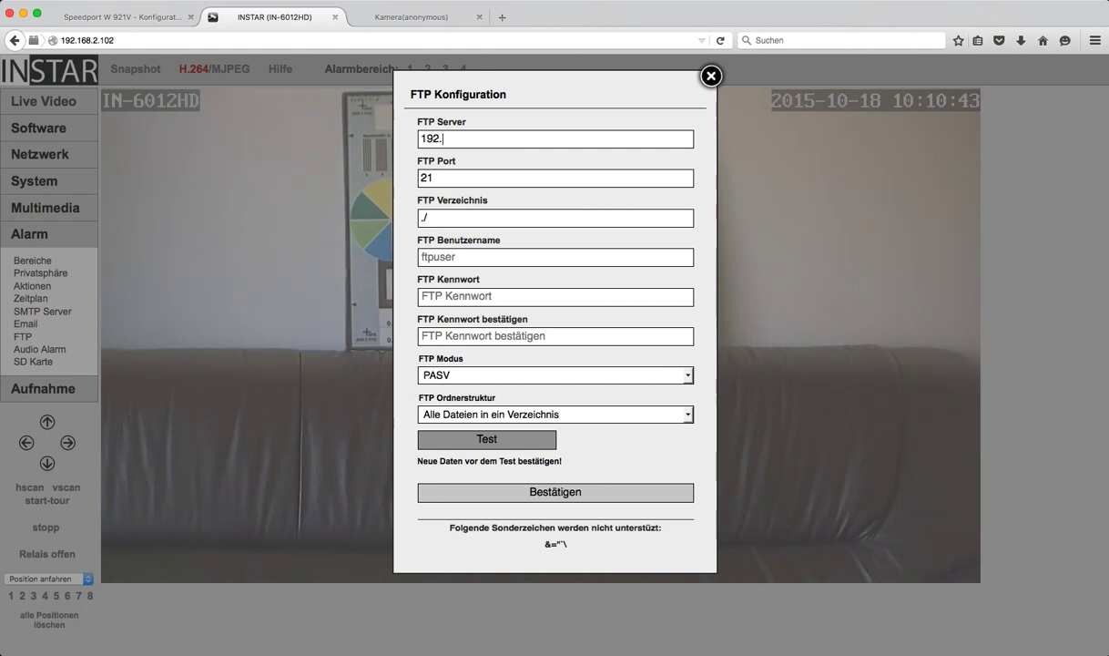
{"action": "type", "text": "168.2.1"}
{"action": "triple_click", "coordinate": [490, 141]}
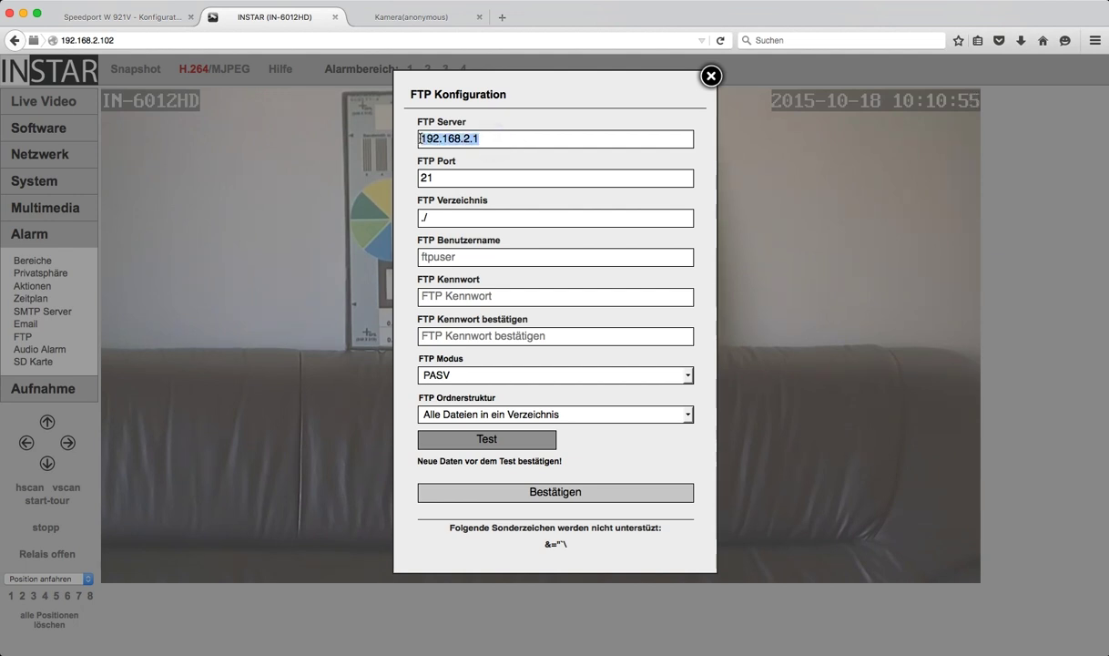
{"action": "type", "text": "speed"}
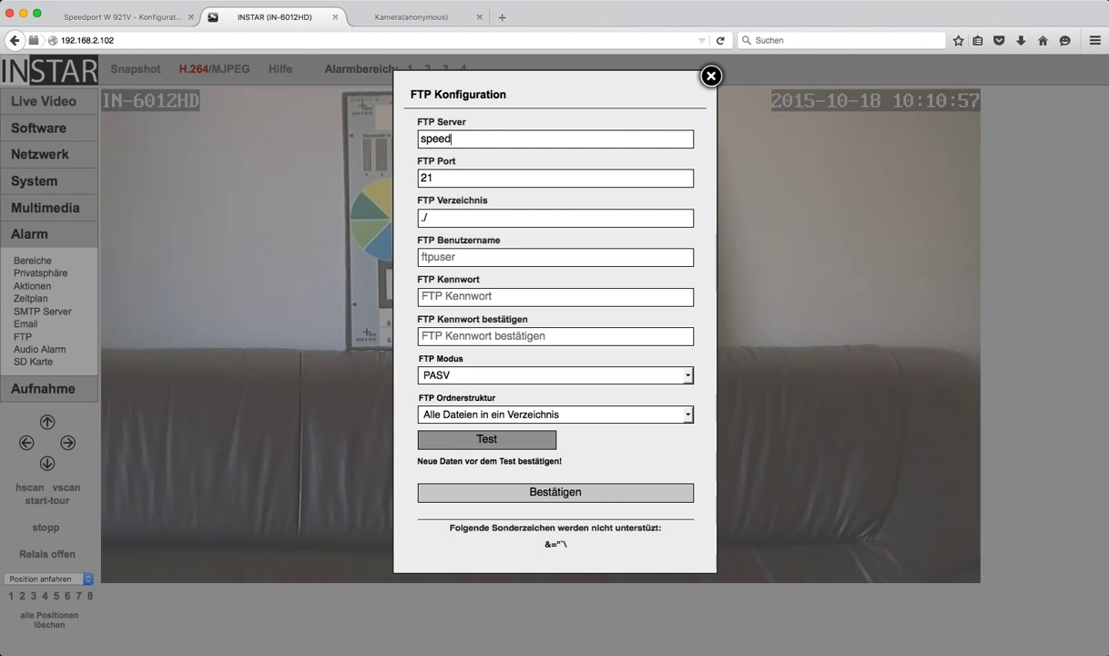
{"action": "type", "text": "port.ip"}
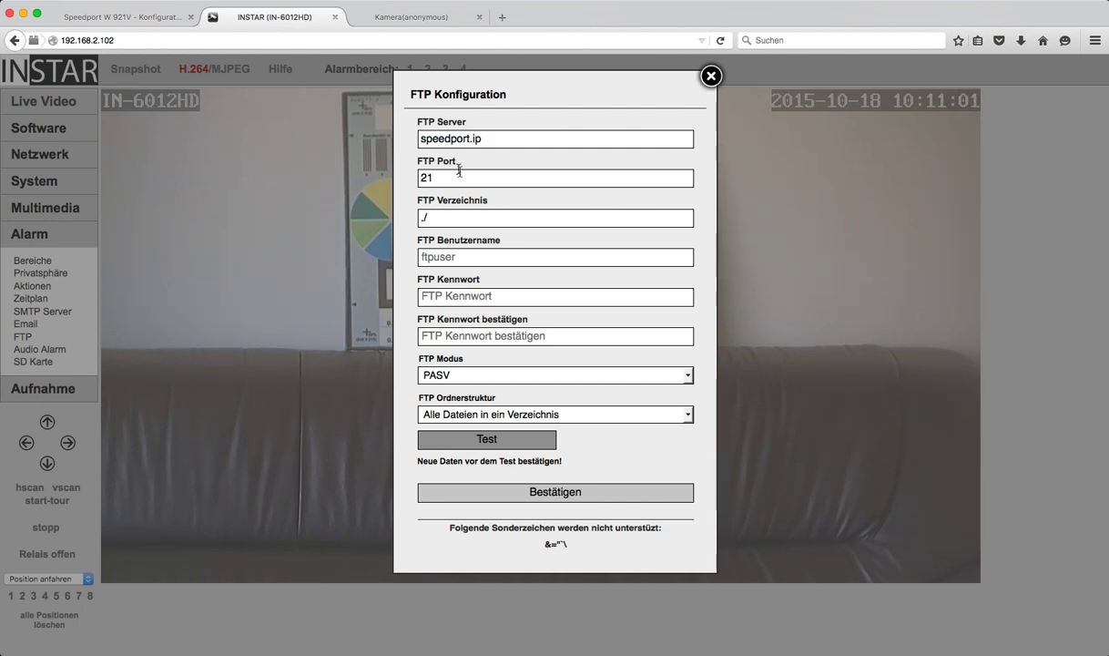
{"action": "left_click", "coordinate": [441, 169]}
{"action": "left_click", "coordinate": [459, 218]}
Step: Set FTP Benutzername to INSTAR and enter and confirm the account password
{"action": "left_click", "coordinate": [448, 259]}
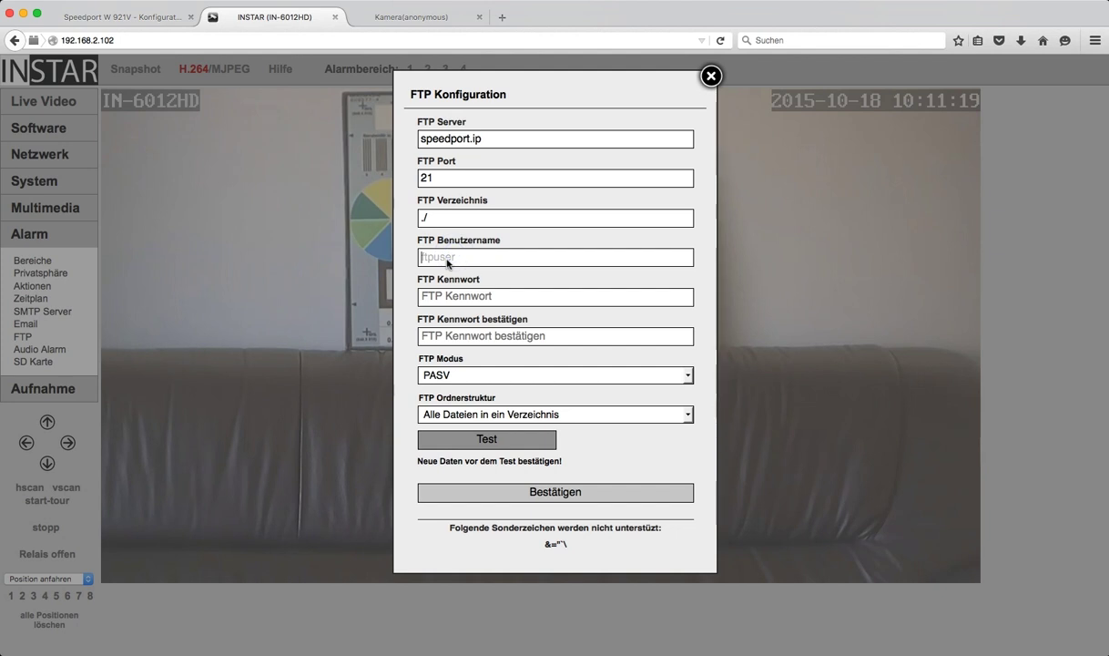
{"action": "type", "text": "INSTAR"}
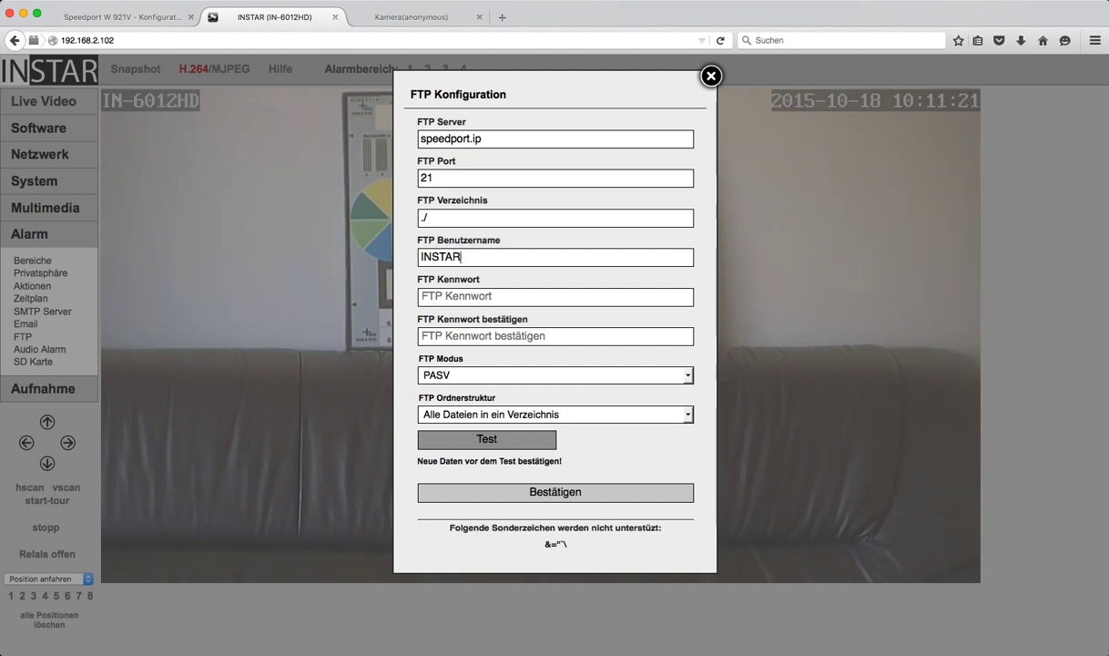
{"action": "left_click", "coordinate": [433, 289]}
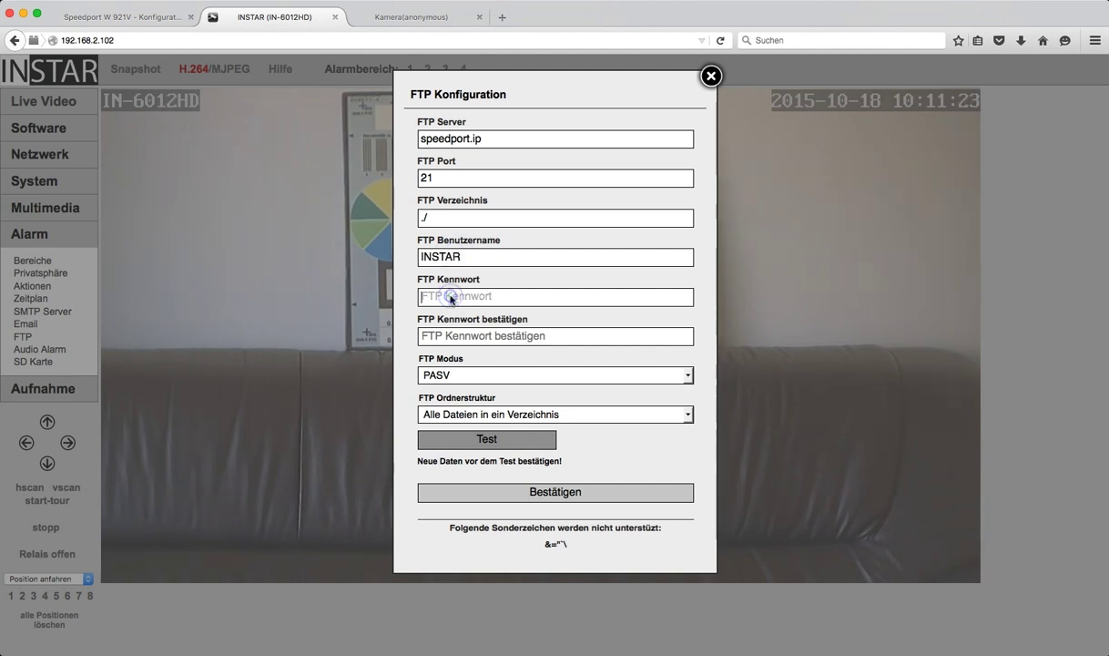
{"action": "type", "text": "12345678"}
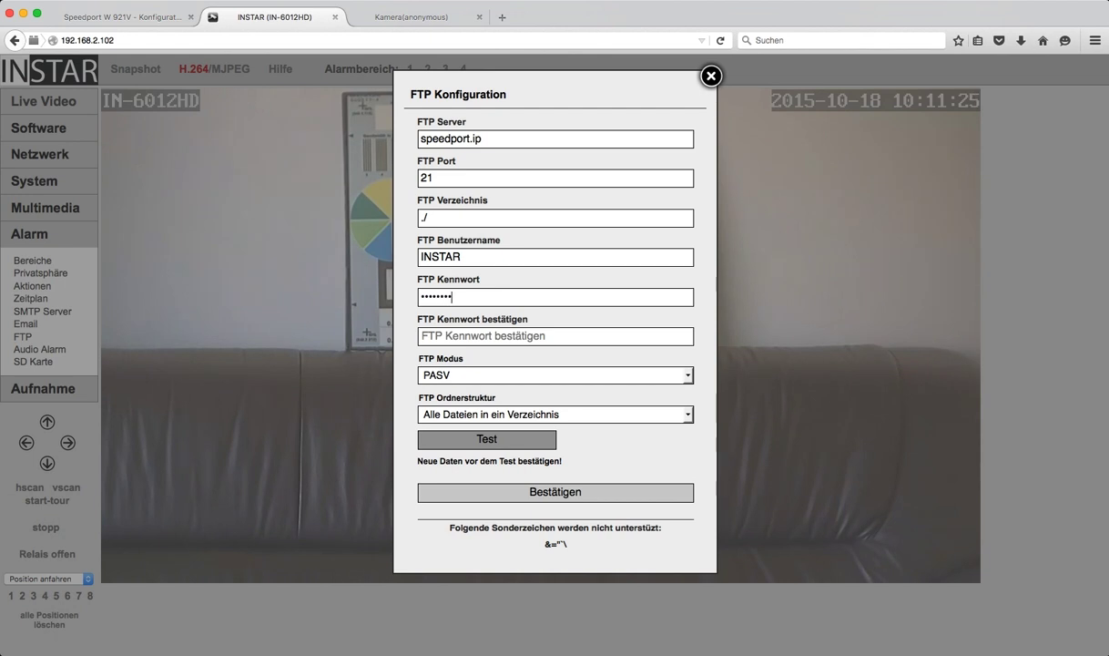
{"action": "left_click", "coordinate": [424, 336]}
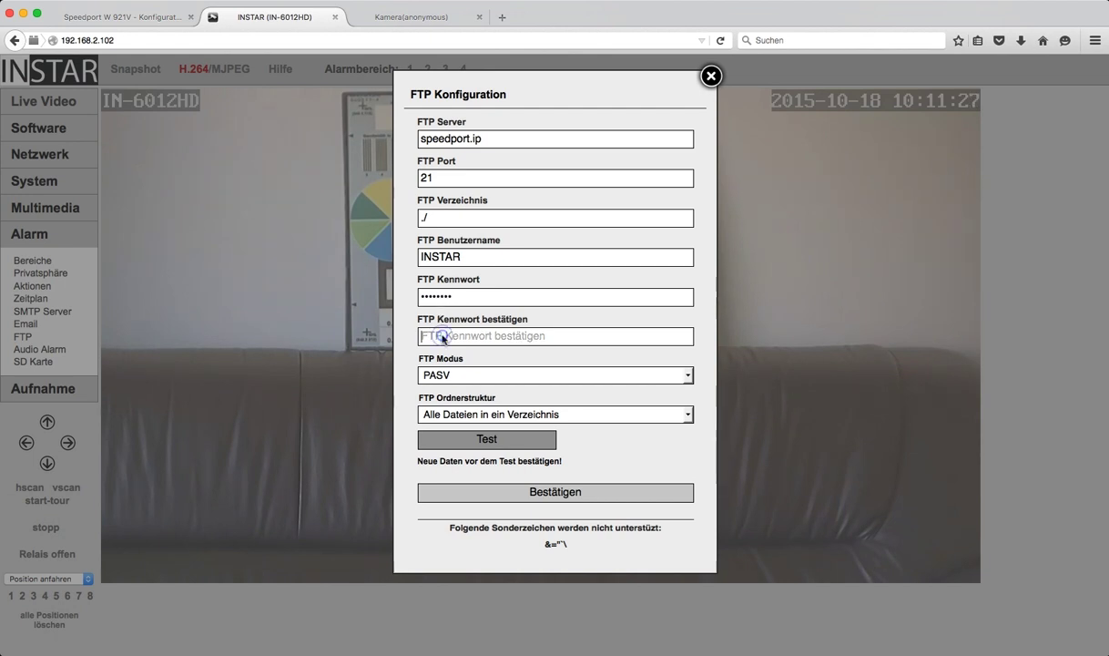
{"action": "type", "text": "1234567"}
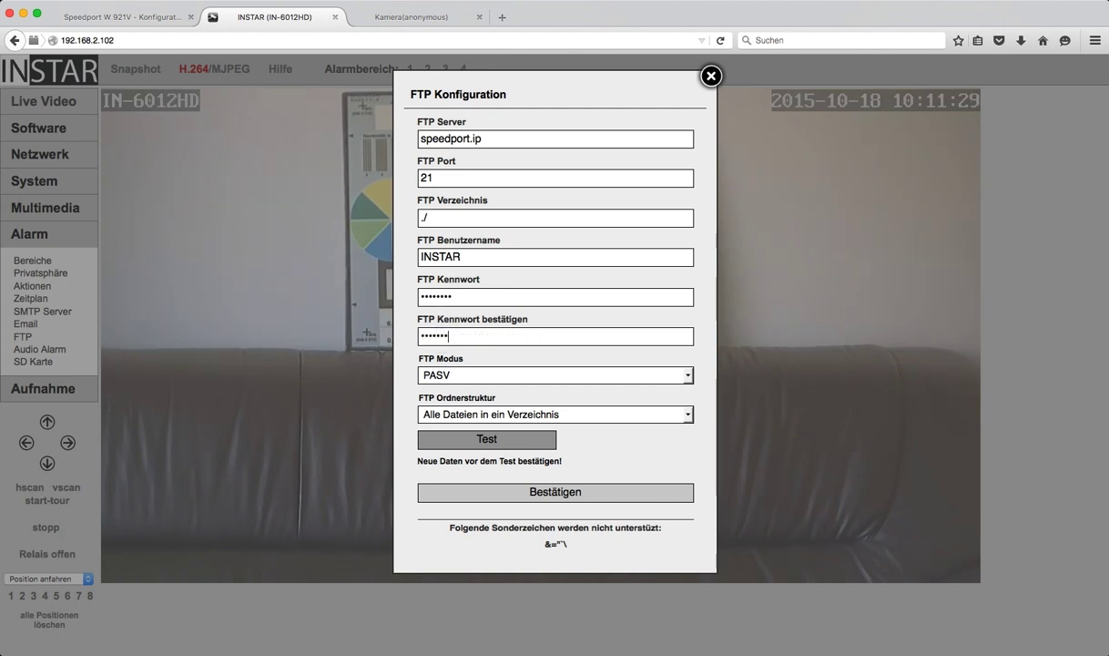
{"action": "type", "text": "8"}
Step: Point out the FTP directory ./ and the Ordnerstruktur setting, showing its choices
{"action": "left_click", "coordinate": [438, 218]}
{"action": "left_click_drag", "start_coordinate": [415, 201], "coordinate": [491, 205]}
{"action": "left_click_drag", "start_coordinate": [418, 397], "coordinate": [499, 402]}
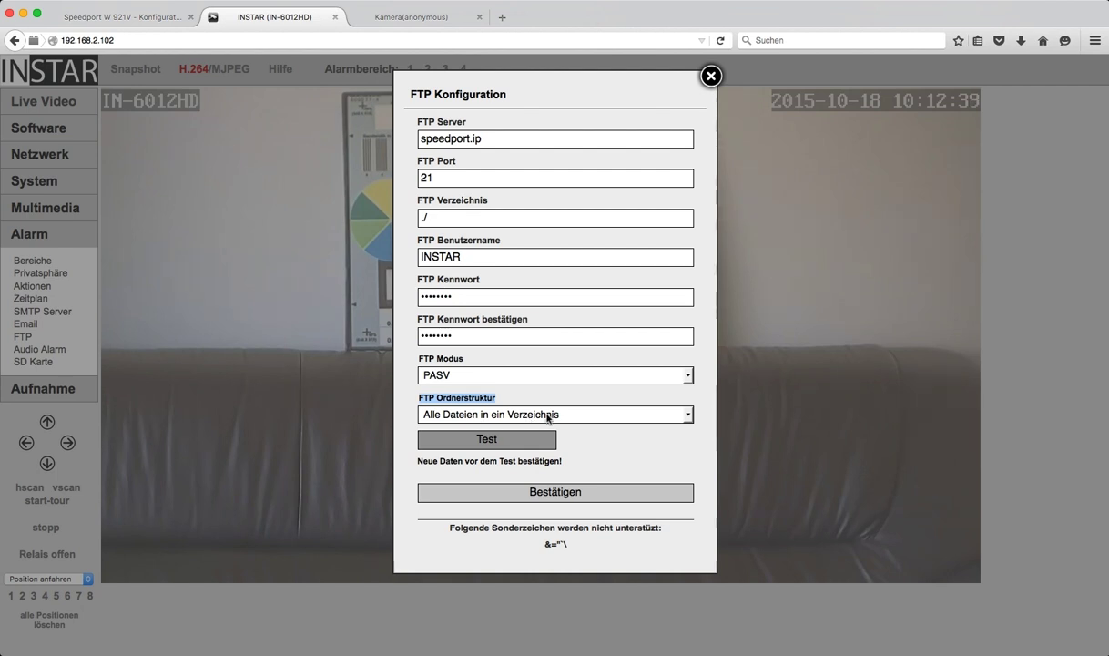
{"action": "left_click", "coordinate": [687, 416]}
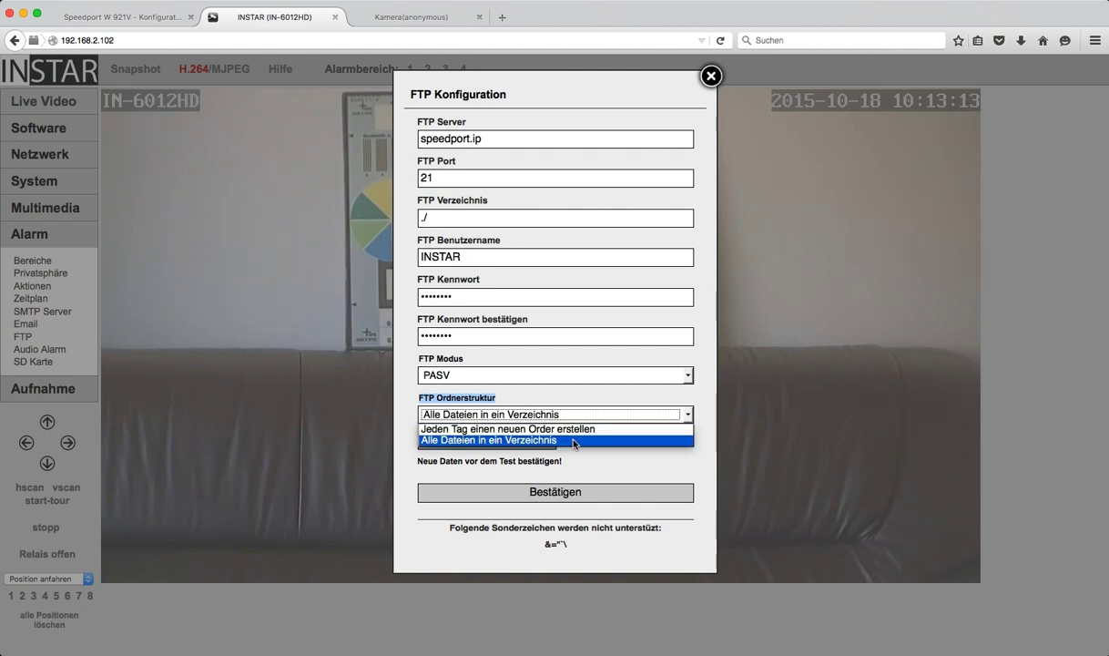
Step: Choose 'Alle Dateien in ein Verzeichnis', save, and send a test image that succeeds
{"action": "left_click", "coordinate": [574, 441]}
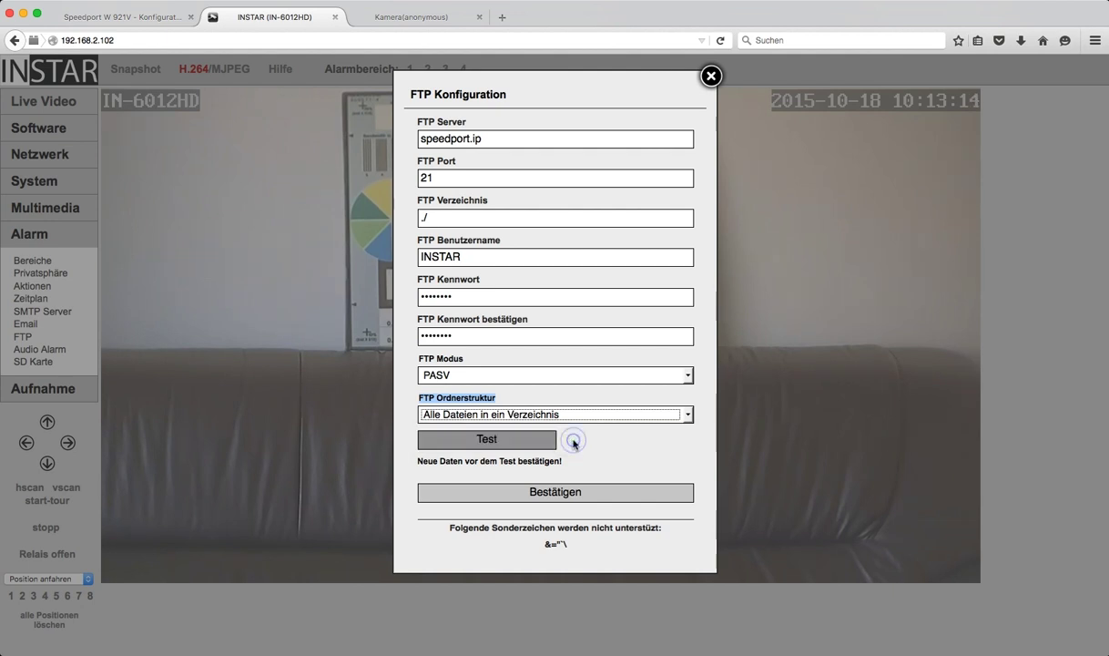
{"action": "left_click", "coordinate": [543, 494]}
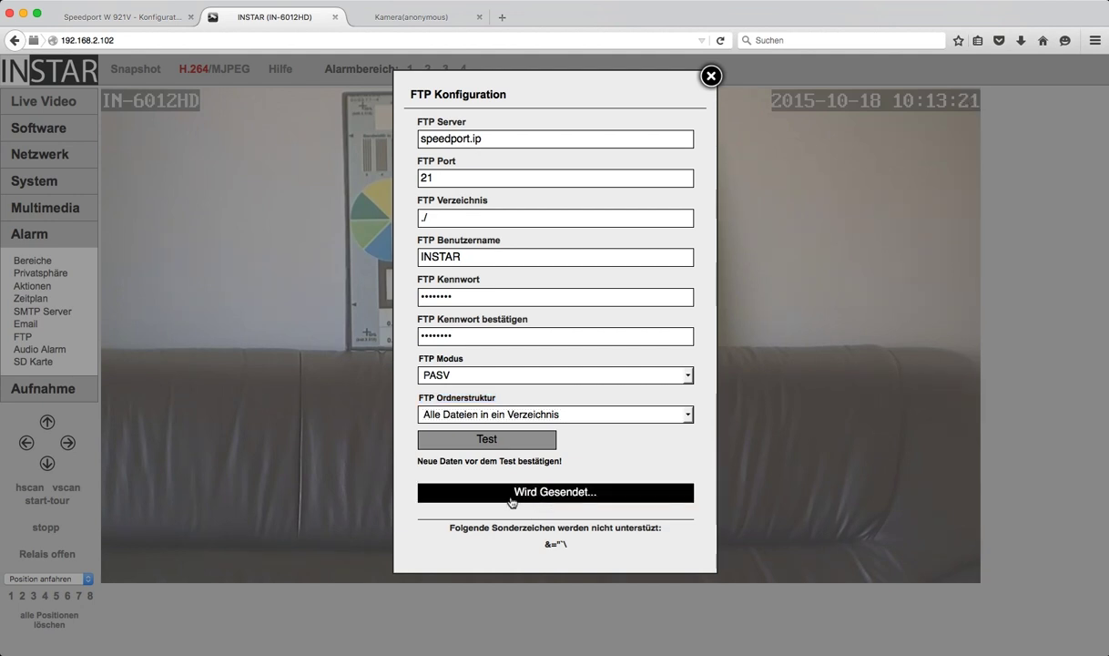
{"action": "left_click", "coordinate": [489, 440]}
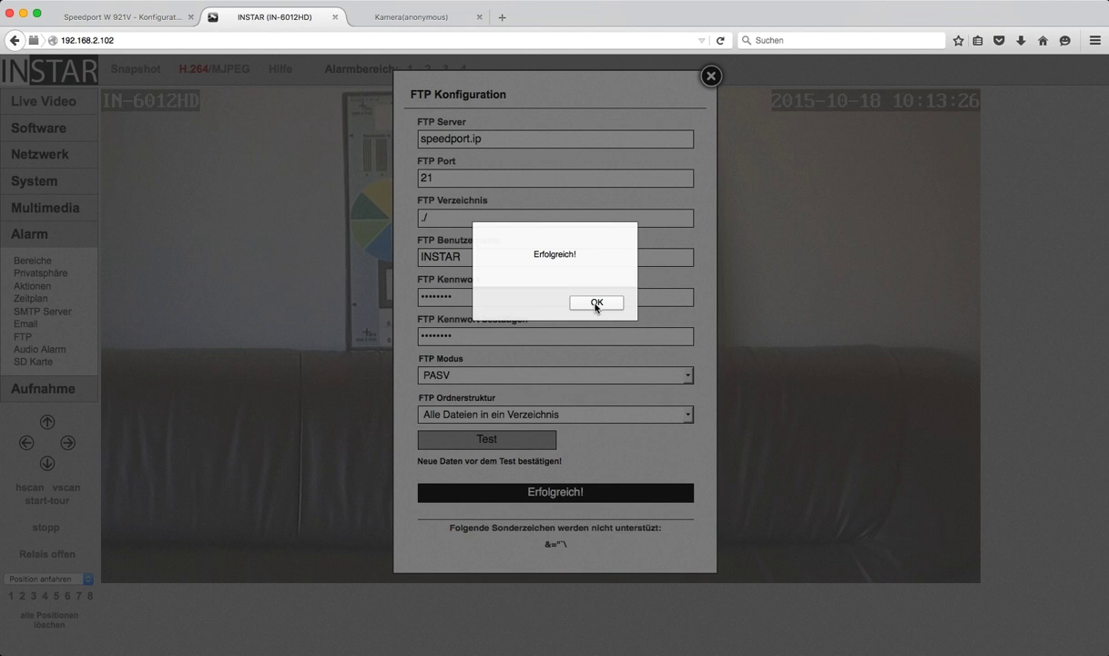
{"action": "left_click", "coordinate": [596, 304]}
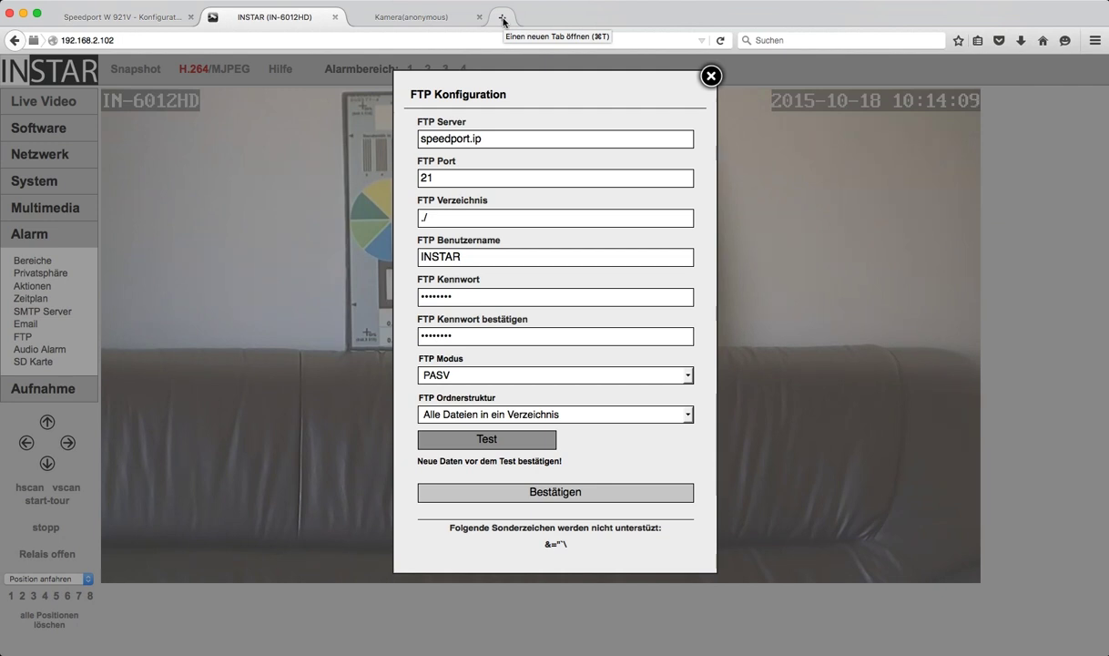
Step: Load ftp://speedport.ip in a new Firefox tab
{"action": "left_click", "coordinate": [504, 19]}
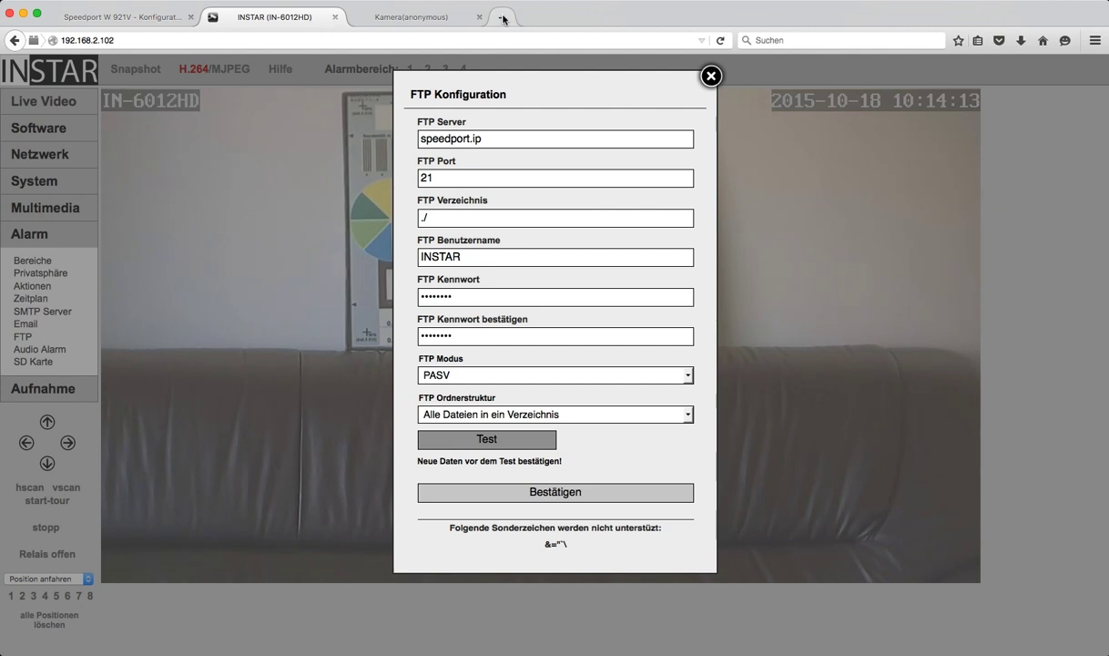
{"action": "left_click", "coordinate": [503, 19]}
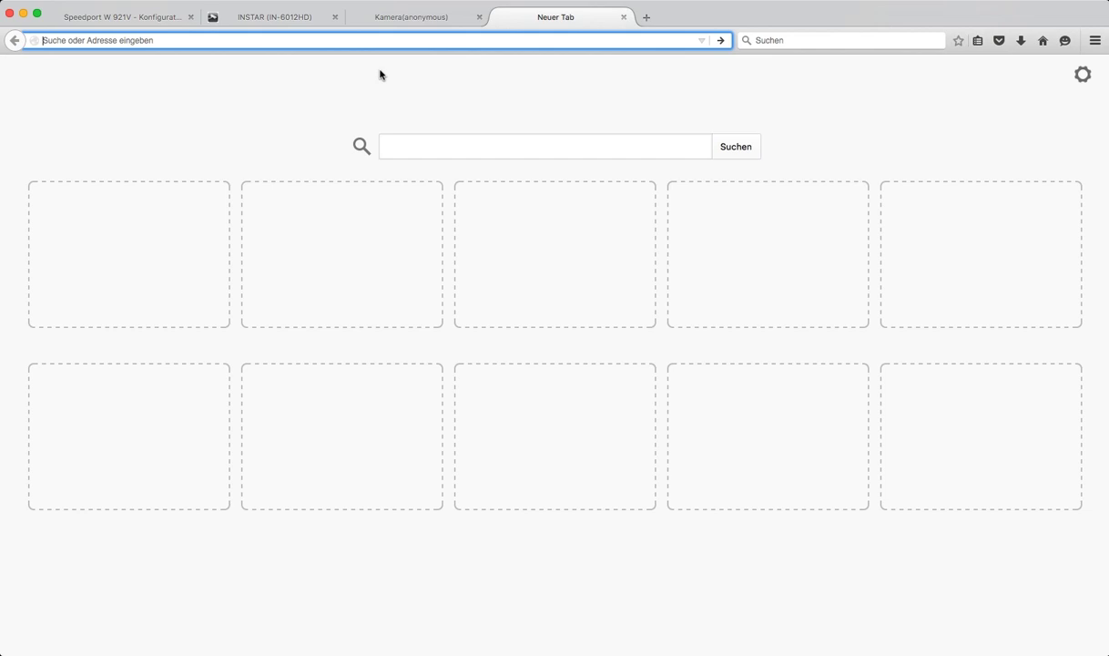
{"action": "type", "text": "ftp://192.168"}
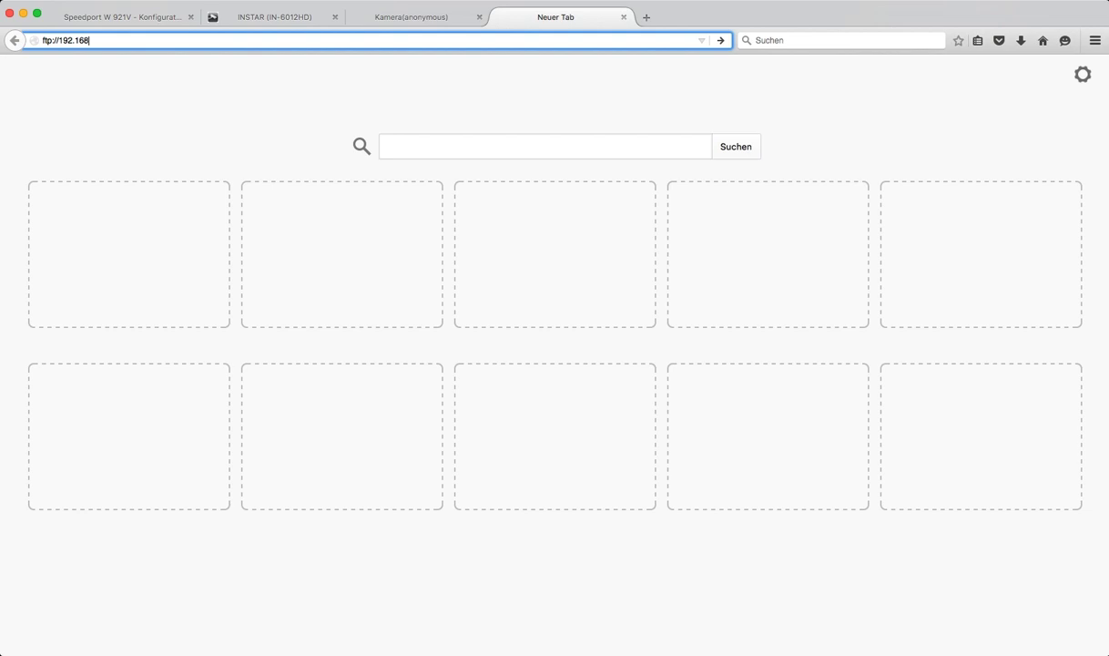
{"action": "type", "text": ".2.1"}
{"action": "key", "text": "BackSpace"}
{"action": "key", "text": "BackSpace"}
{"action": "key", "text": "BackSpace"}
{"action": "key", "text": "BackSpace"}
{"action": "key", "text": "BackSpace"}
{"action": "key", "text": "BackSpace"}
{"action": "key", "text": "BackSpace"}
{"action": "key", "text": "BackSpace"}
{"action": "key", "text": "BackSpace"}
{"action": "key", "text": "BackSpace"}
{"action": "key", "text": "BackSpace"}
{"action": "type", "text": "speedport.ip"}
{"action": "key", "text": "Return"}
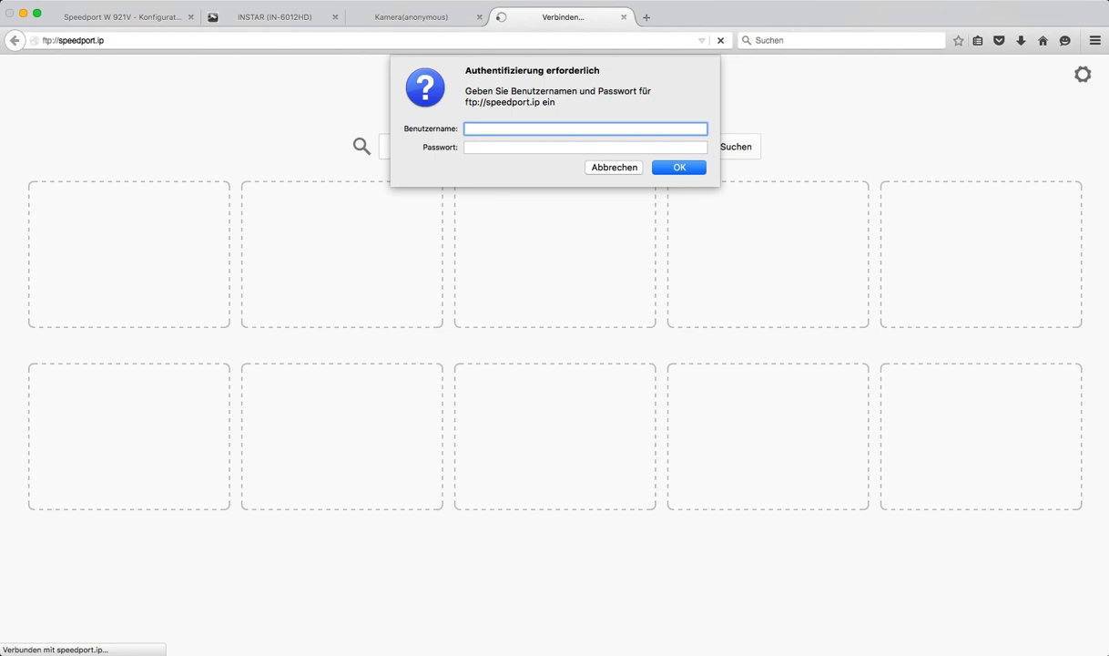
Step: Log in to the FTP server as INSTAR with the account password
{"action": "type", "text": "INSTAR"}
{"action": "key", "text": "Tab"}
{"action": "type", "text": "*******"}
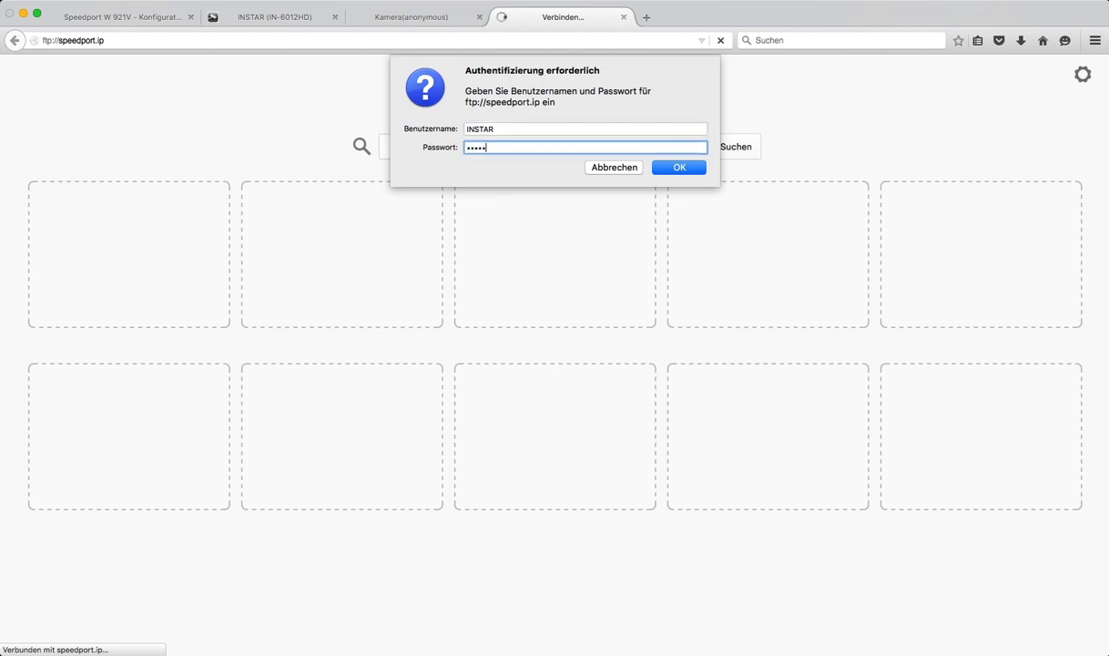
{"action": "type", "text": "*"}
{"action": "key", "text": "Return"}
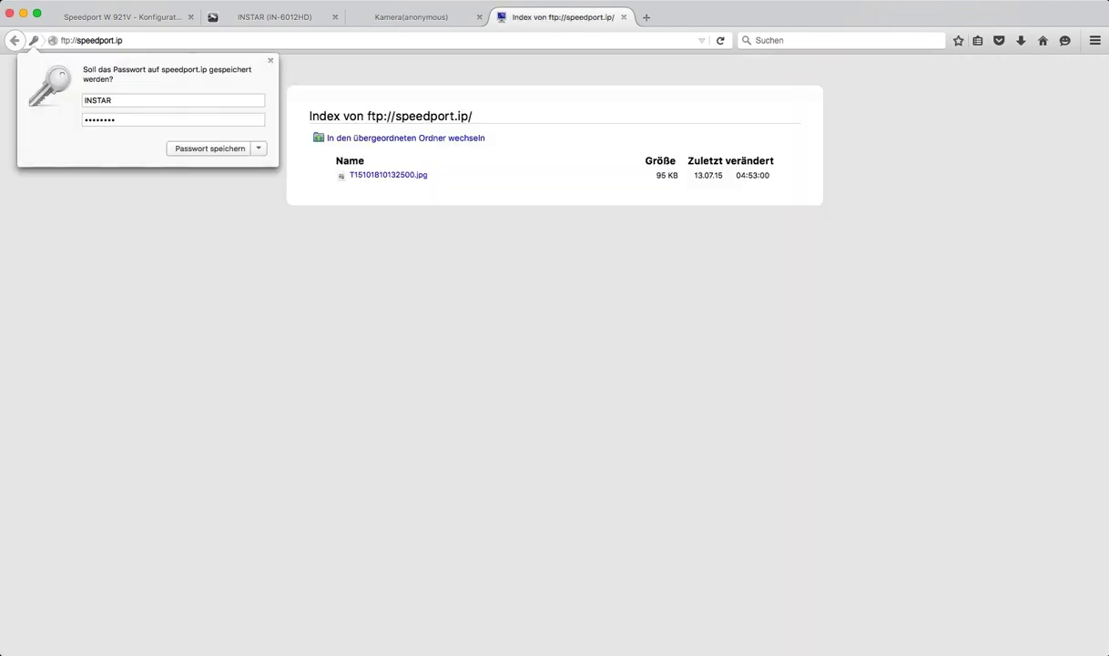
Step: View the T15101810132500.jpg snapshot, then return to the IN-6012HD camera tab
{"action": "left_click", "coordinate": [452, 247]}
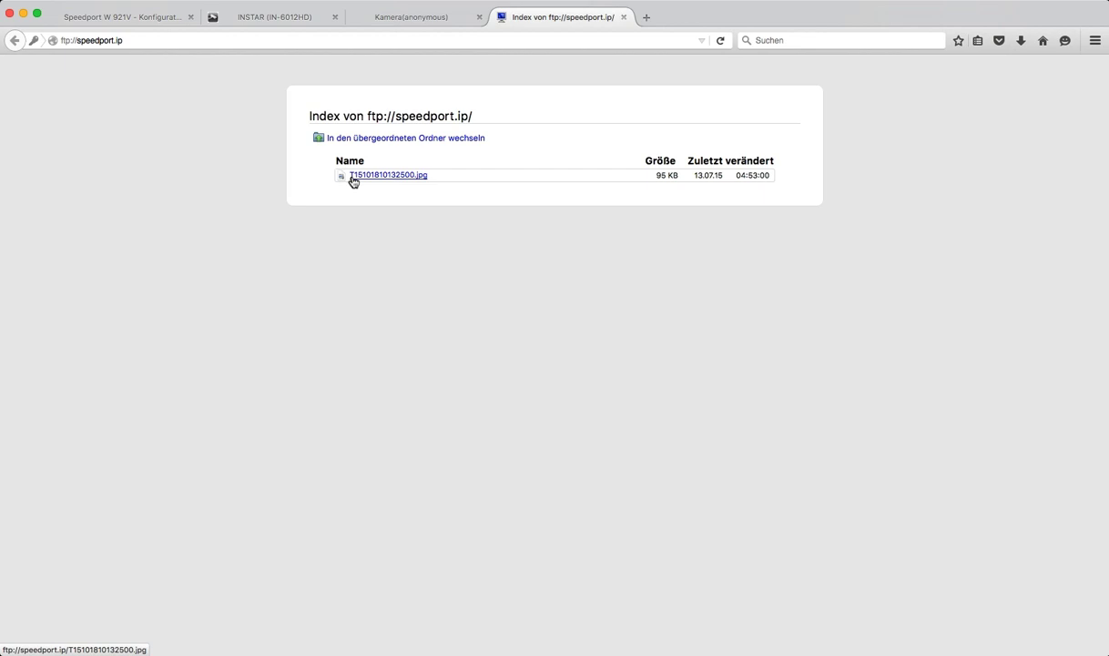
{"action": "left_click", "coordinate": [370, 176]}
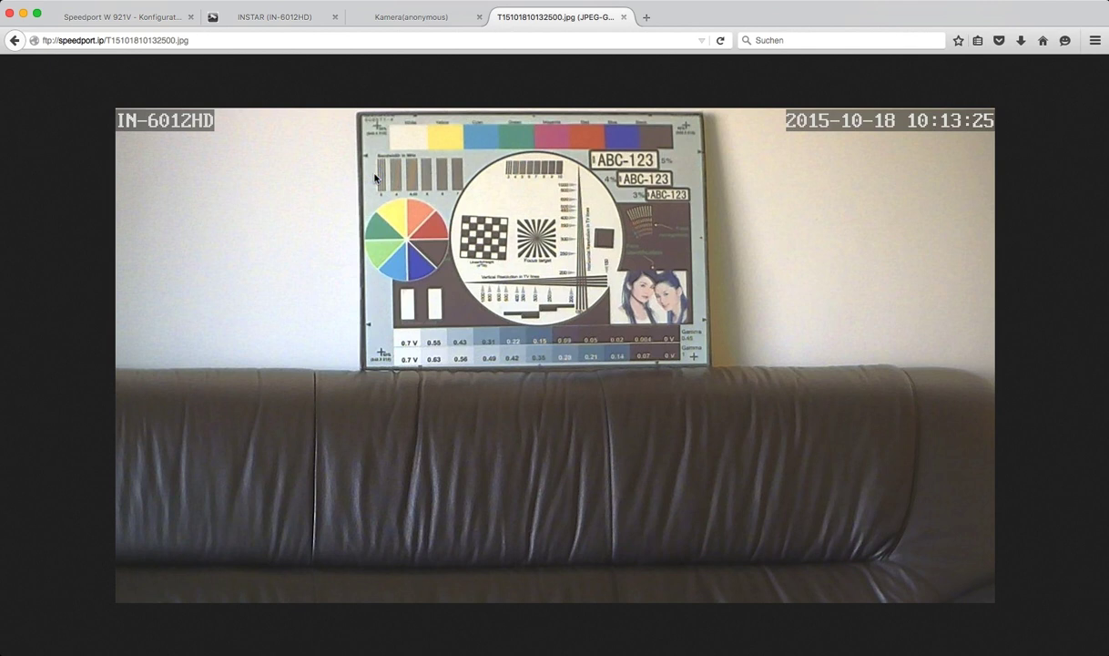
{"action": "left_click", "coordinate": [13, 40]}
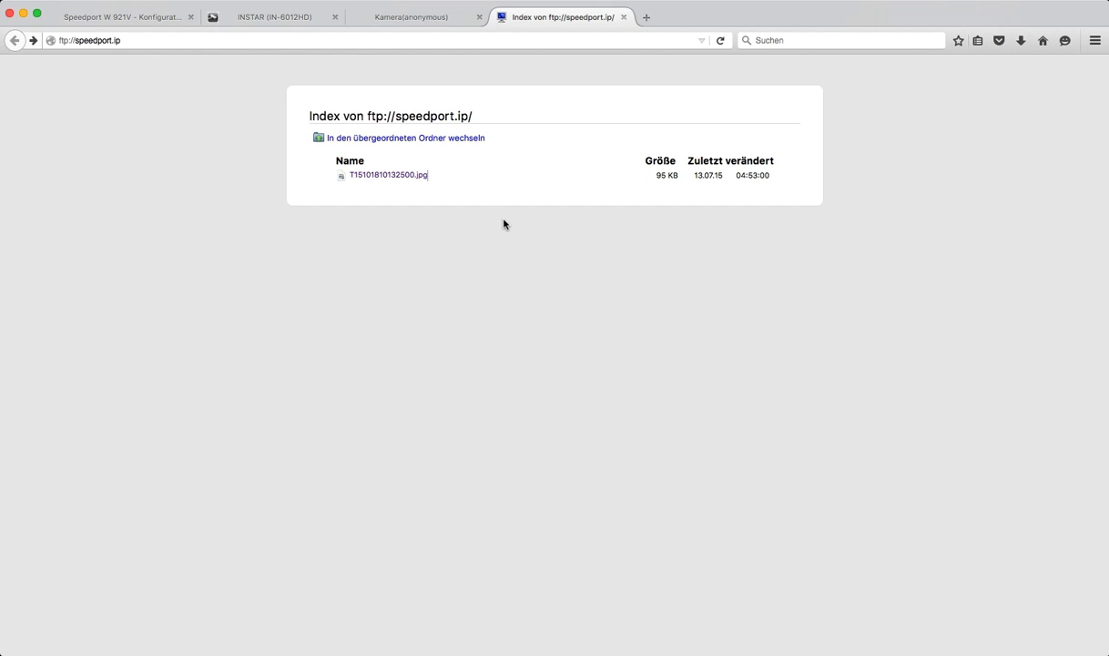
{"action": "left_click", "coordinate": [275, 18]}
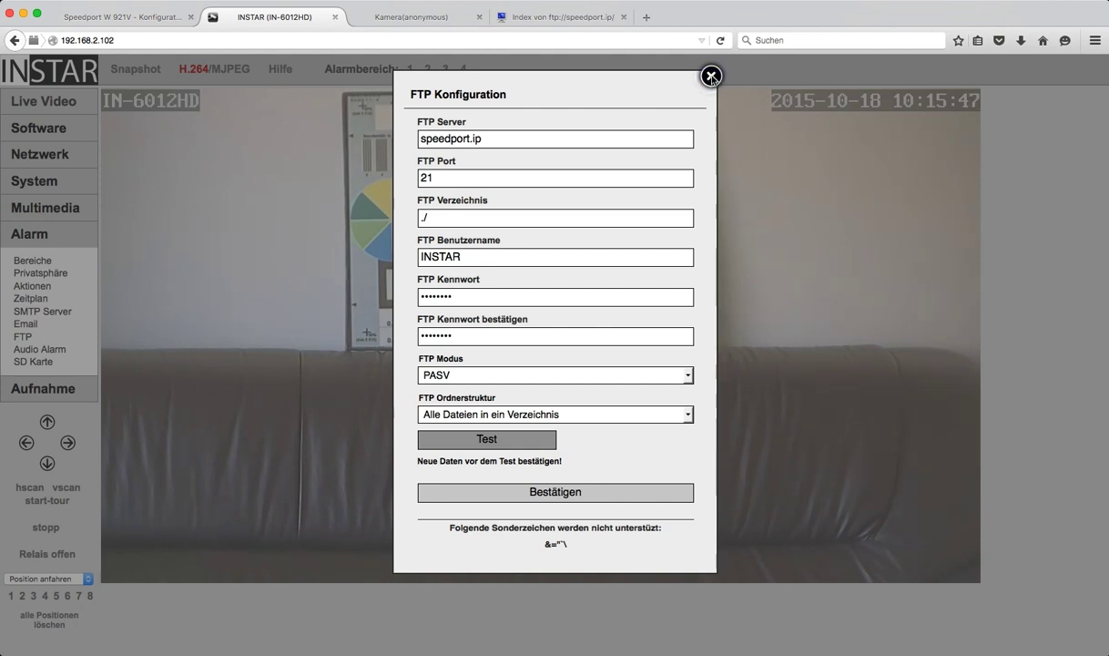
Step: Enable 'Sende Video an FTP Server' in the alarm actions settings
{"action": "left_click", "coordinate": [712, 76]}
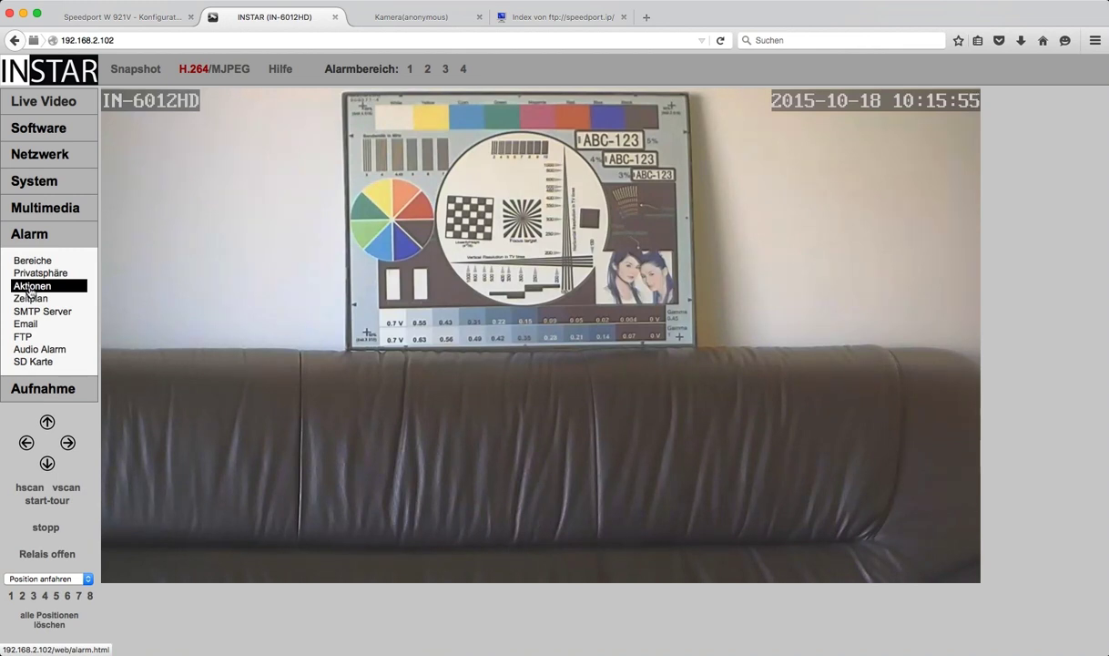
{"action": "left_click", "coordinate": [30, 288]}
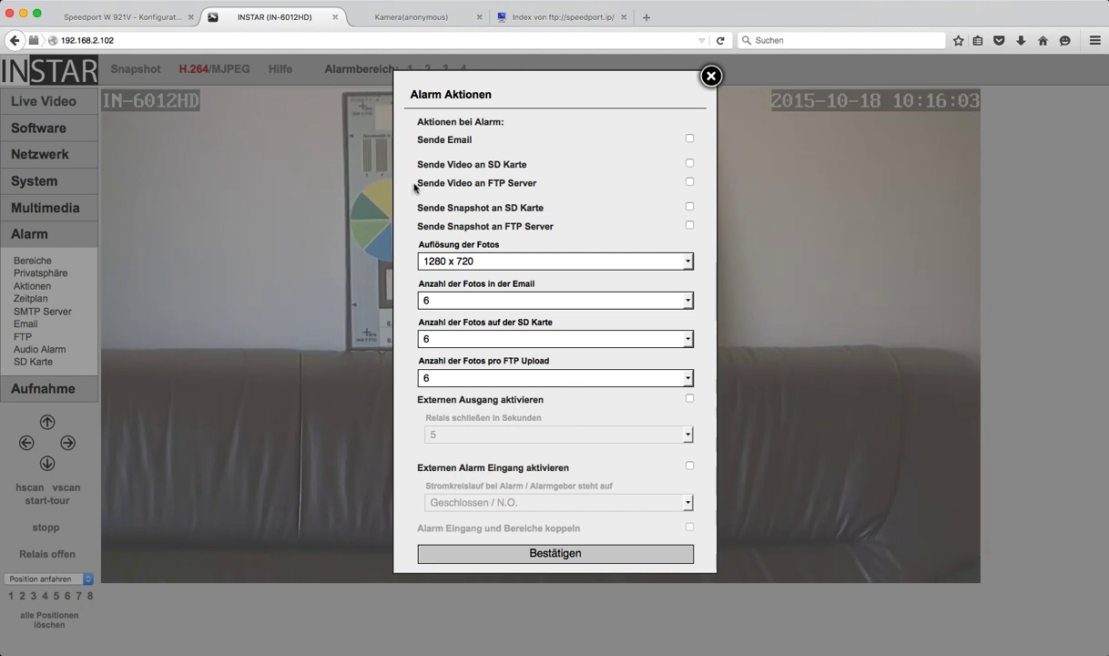
{"action": "left_click_drag", "start_coordinate": [416, 183], "coordinate": [539, 188]}
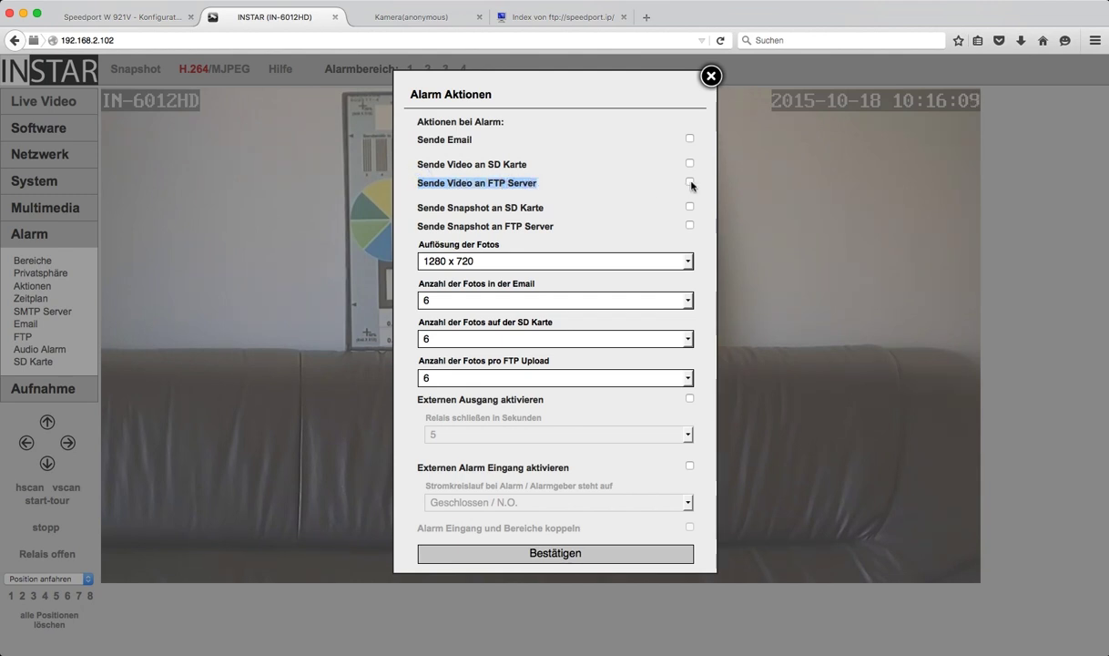
{"action": "left_click", "coordinate": [690, 183]}
{"action": "left_click", "coordinate": [408, 226]}
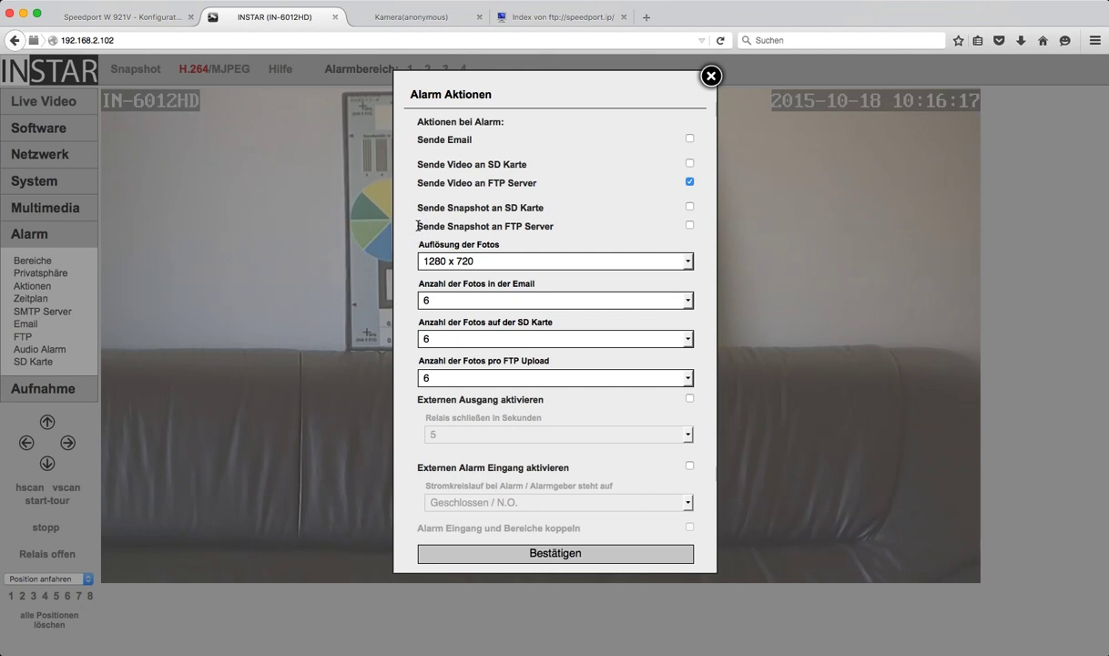
Step: Keep 6 photos per FTP upload with snapshot upload left off, then save and close
{"action": "left_click_drag", "start_coordinate": [418, 225], "coordinate": [551, 231]}
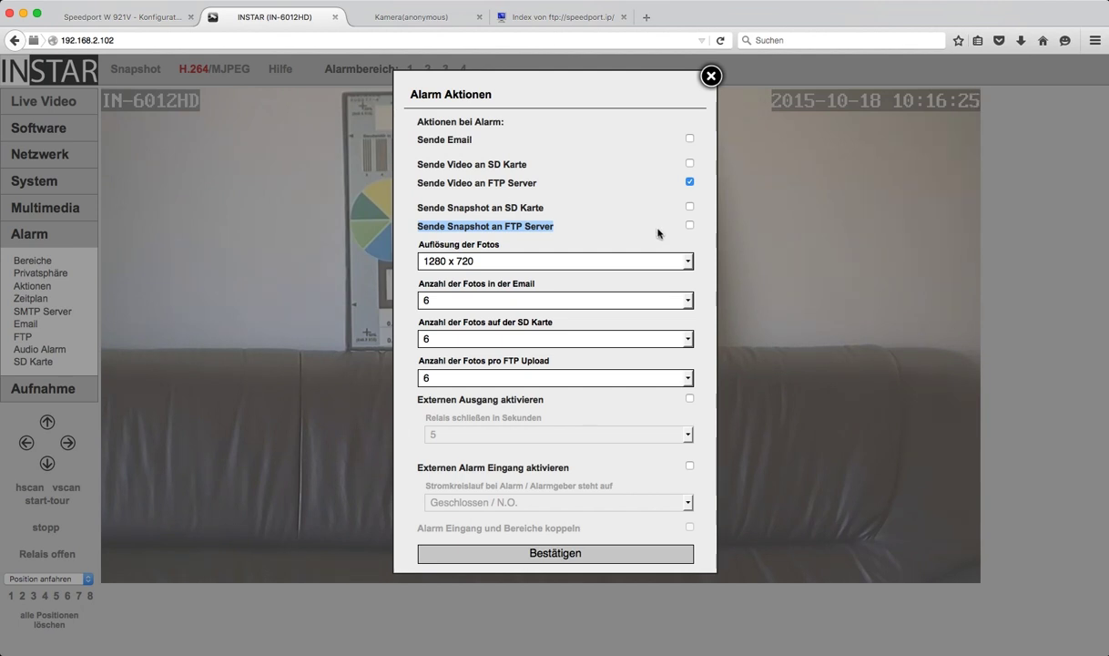
{"action": "left_click", "coordinate": [657, 229]}
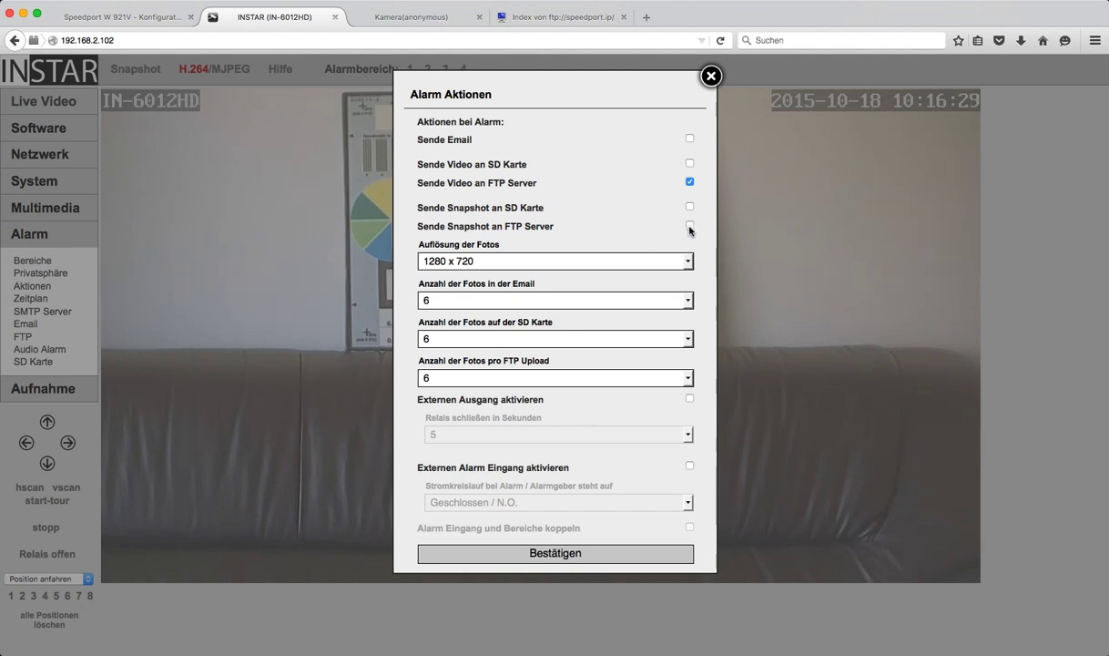
{"action": "left_click", "coordinate": [689, 225]}
{"action": "left_click", "coordinate": [687, 378]}
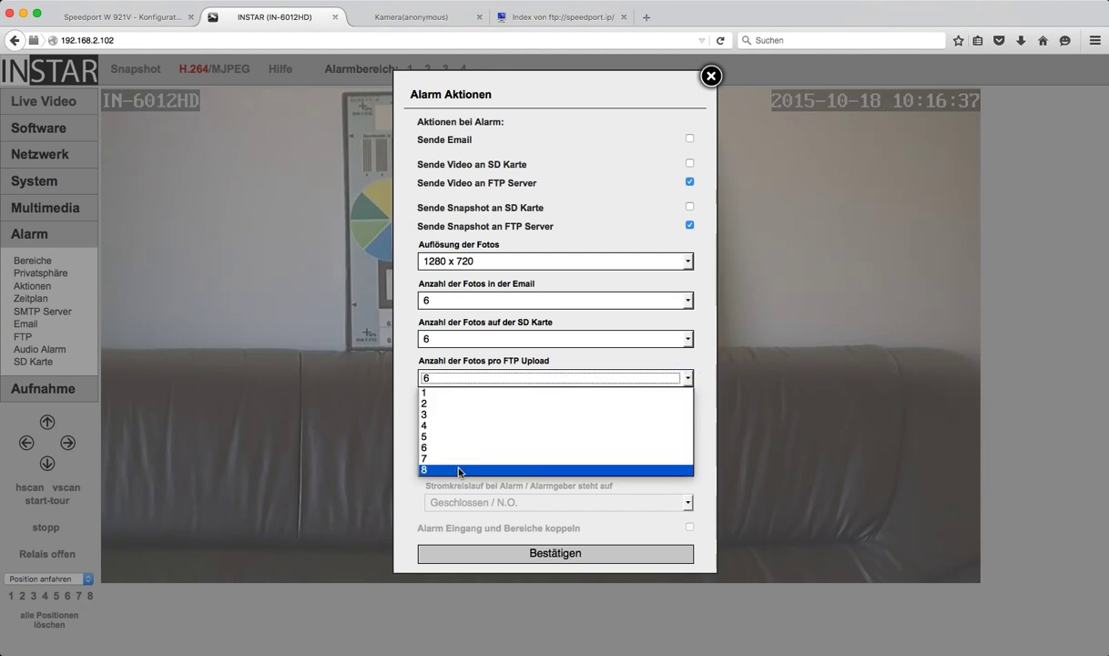
{"action": "left_click", "coordinate": [706, 239]}
{"action": "left_click", "coordinate": [690, 225]}
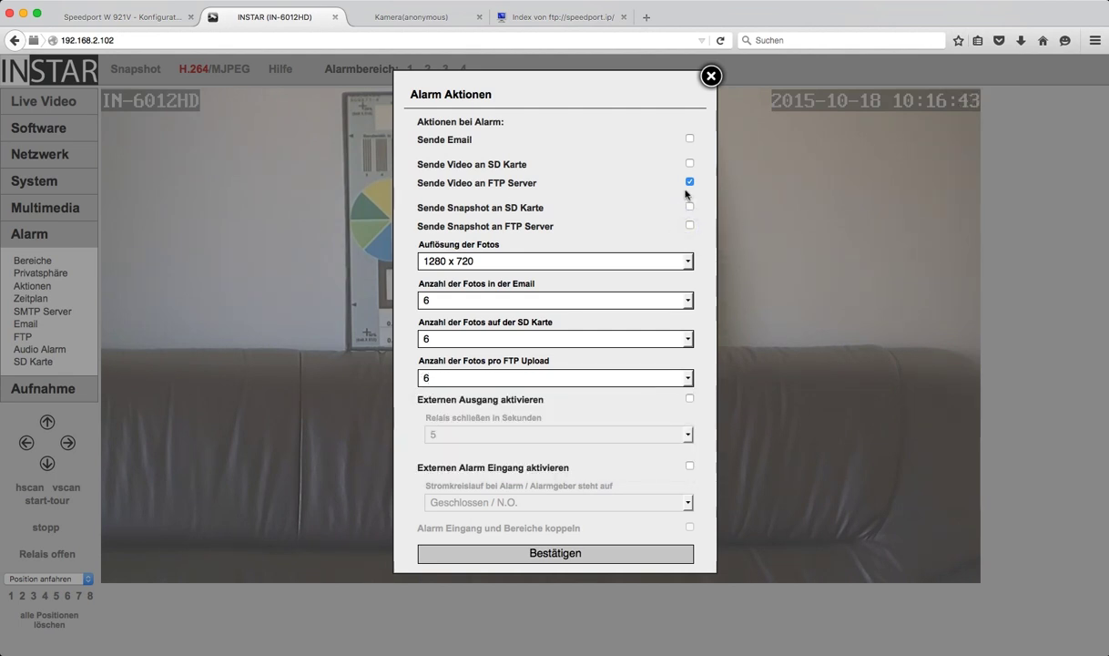
{"action": "left_click", "coordinate": [562, 555]}
{"action": "left_click", "coordinate": [710, 76]}
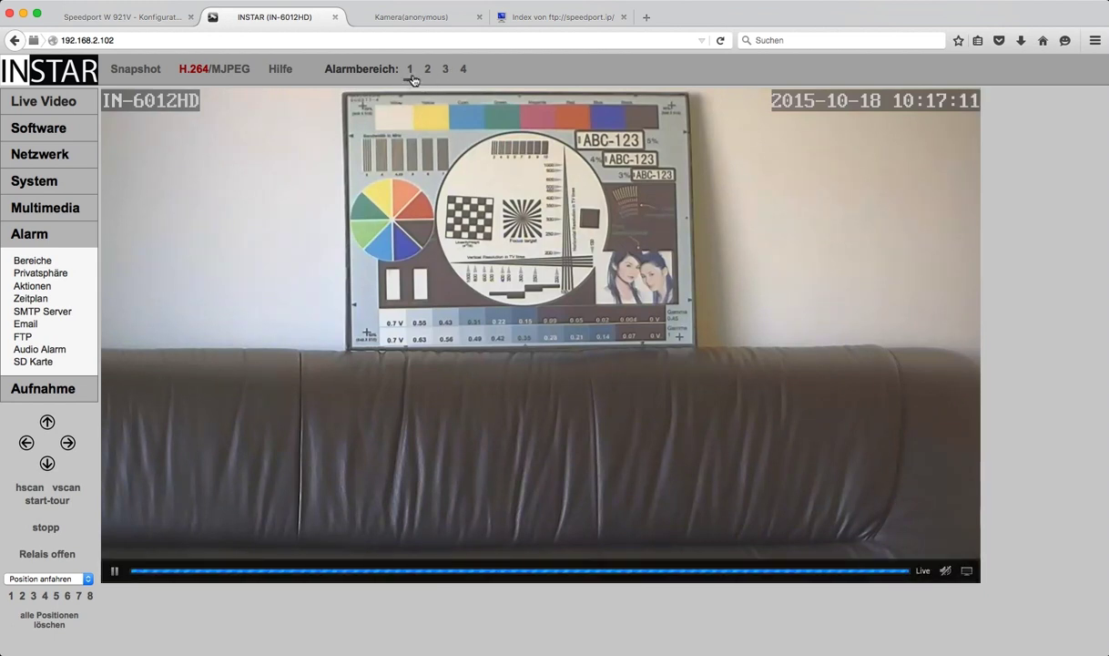
Step: Activate alarm area 1 at sensitivity 51, draw it over the test chart, and save
{"action": "left_click", "coordinate": [36, 261]}
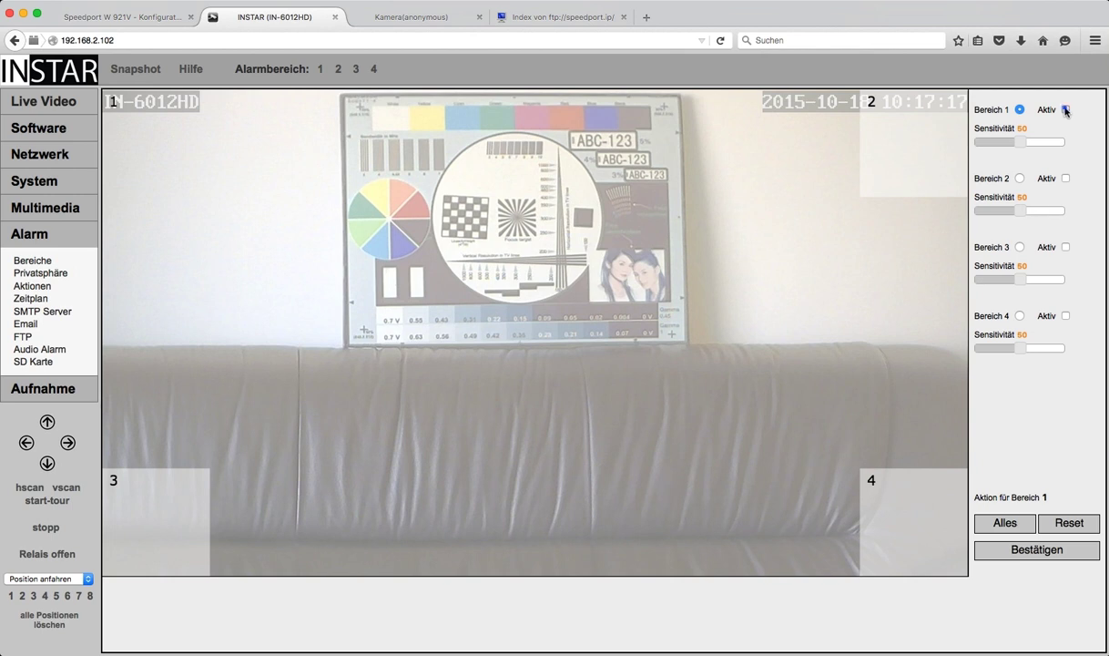
{"action": "left_click", "coordinate": [1065, 110]}
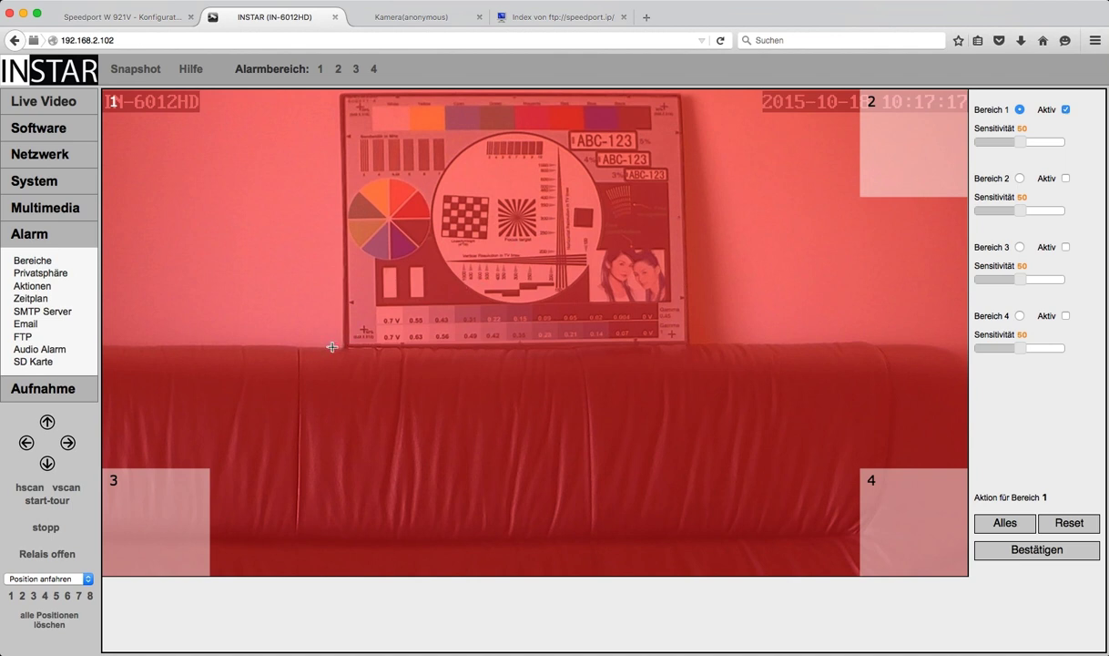
{"action": "left_click", "coordinate": [1021, 143]}
{"action": "left_click_drag", "start_coordinate": [1021, 143], "coordinate": [1021, 143]}
{"action": "left_click", "coordinate": [329, 347]}
{"action": "left_click_drag", "start_coordinate": [330, 347], "coordinate": [685, 96]}
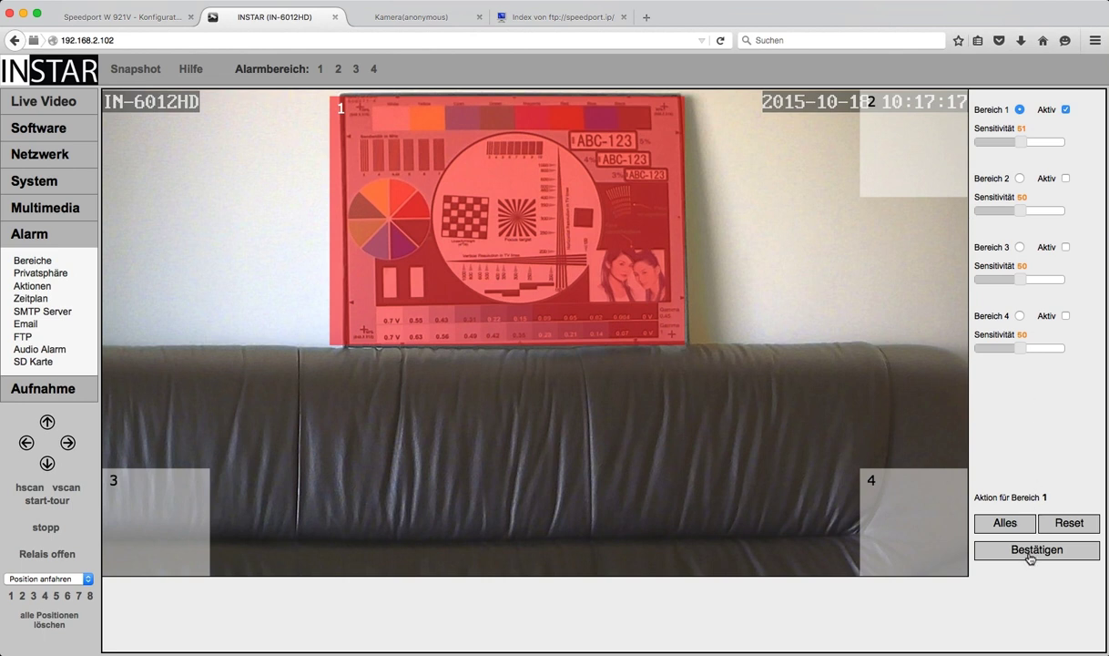
{"action": "left_click", "coordinate": [1030, 556]}
Step: Switch back to Live Video and mute the stream's sound
{"action": "left_click", "coordinate": [74, 103]}
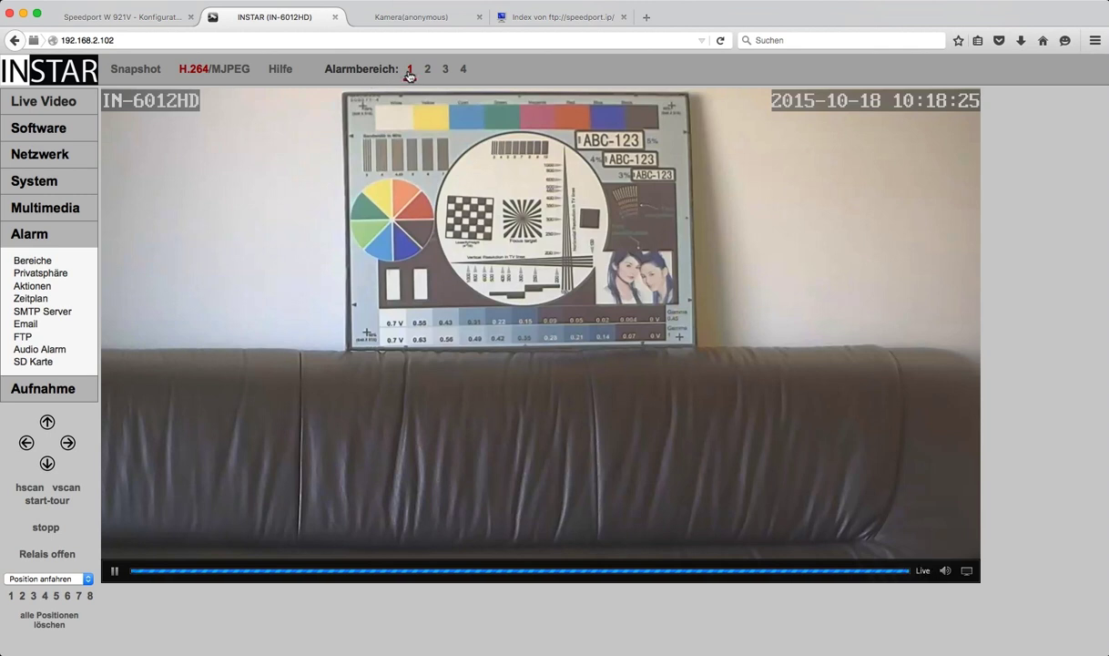
{"action": "left_click", "coordinate": [947, 571]}
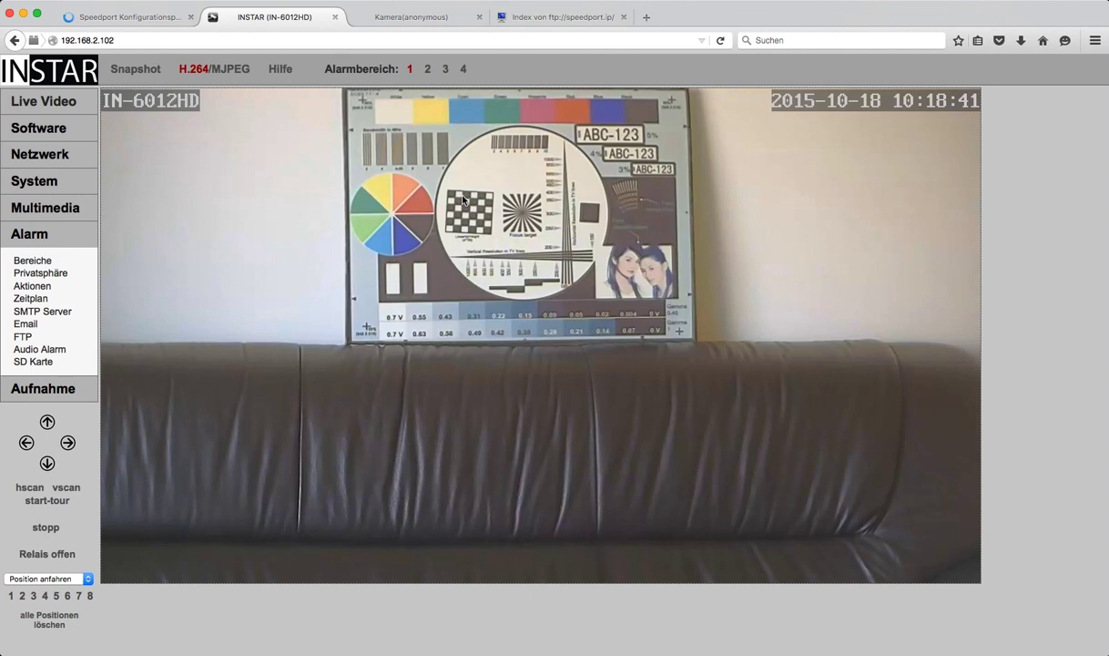
{"action": "mouse_move", "coordinate": [376, 246]}
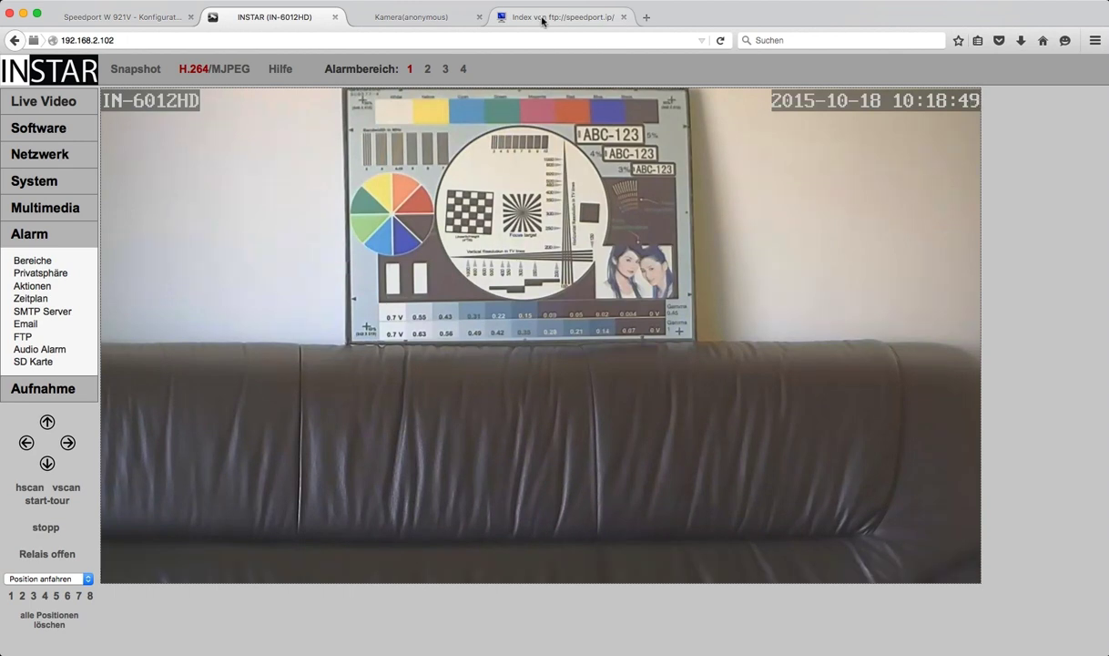
Step: Reload the speedport.ip FTP listing to find the new alarm video A151018_101837_101851.avi
{"action": "left_click", "coordinate": [543, 20]}
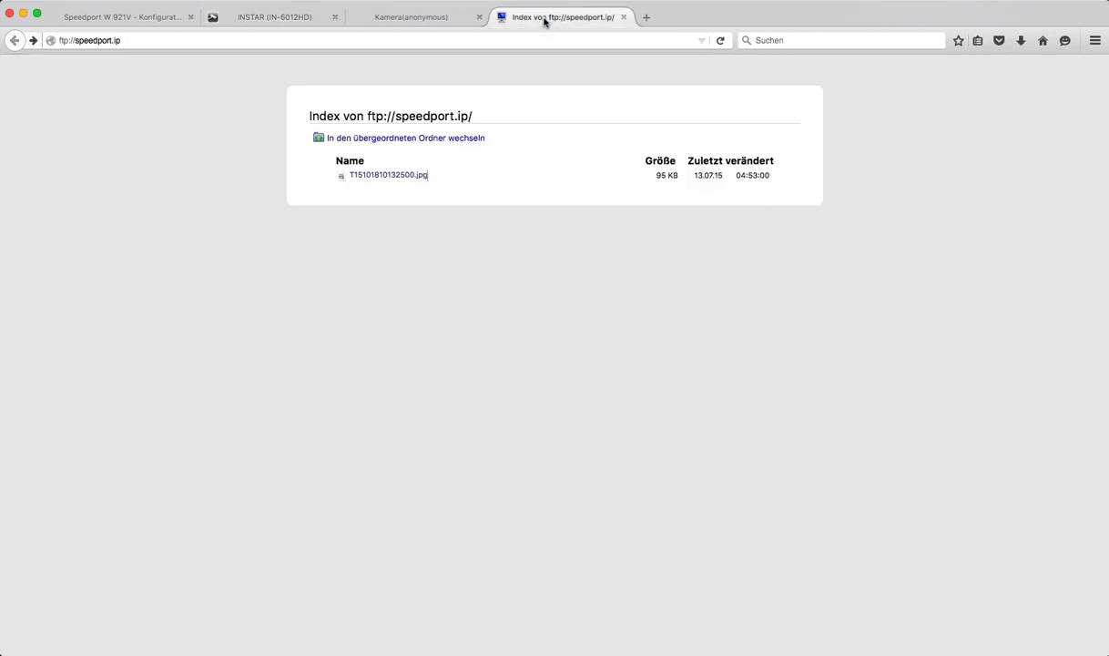
{"action": "left_click", "coordinate": [721, 41]}
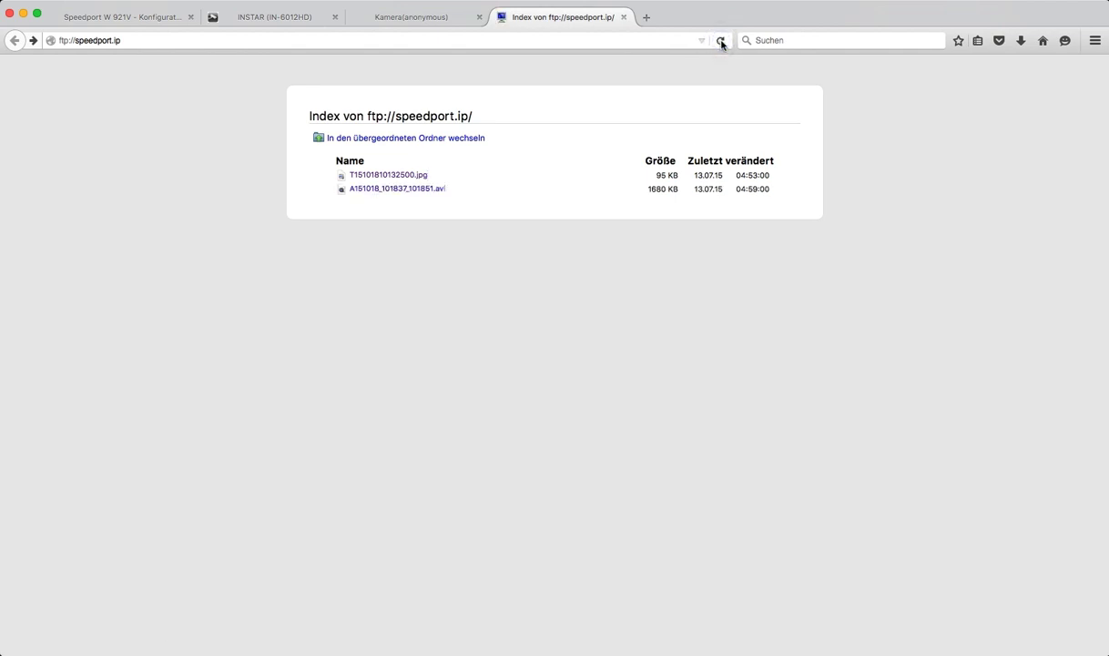
{"action": "left_click", "coordinate": [398, 190]}
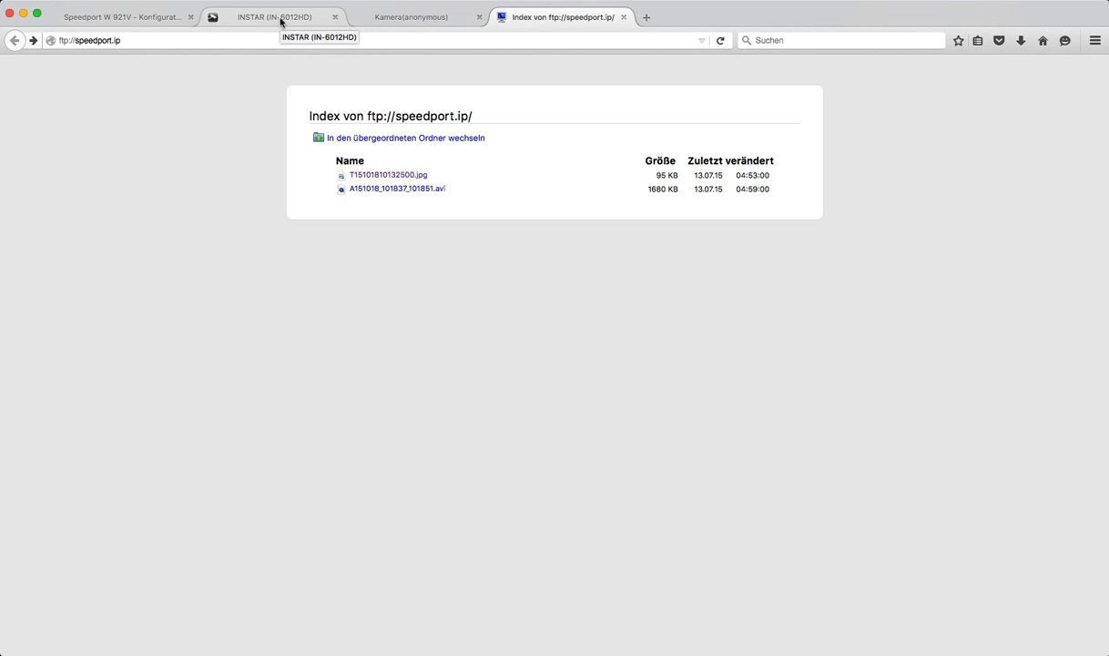
Step: Change the camera's FTP directory to ./Kamera1/ and save it
{"action": "left_click", "coordinate": [281, 22]}
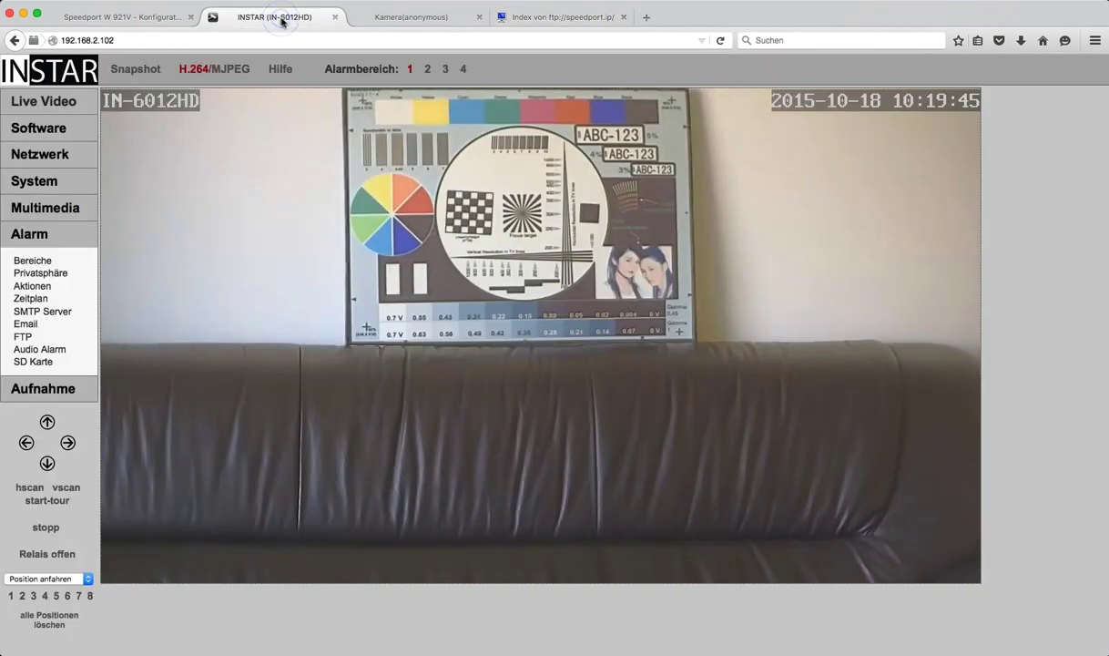
{"action": "left_click", "coordinate": [409, 70]}
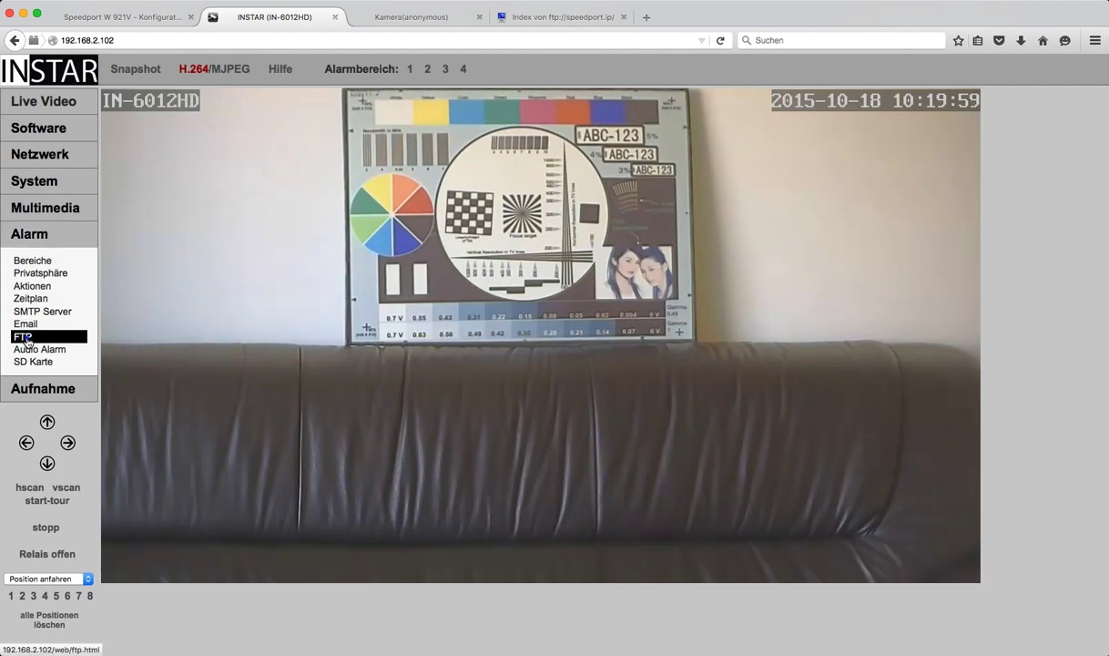
{"action": "left_click", "coordinate": [27, 337]}
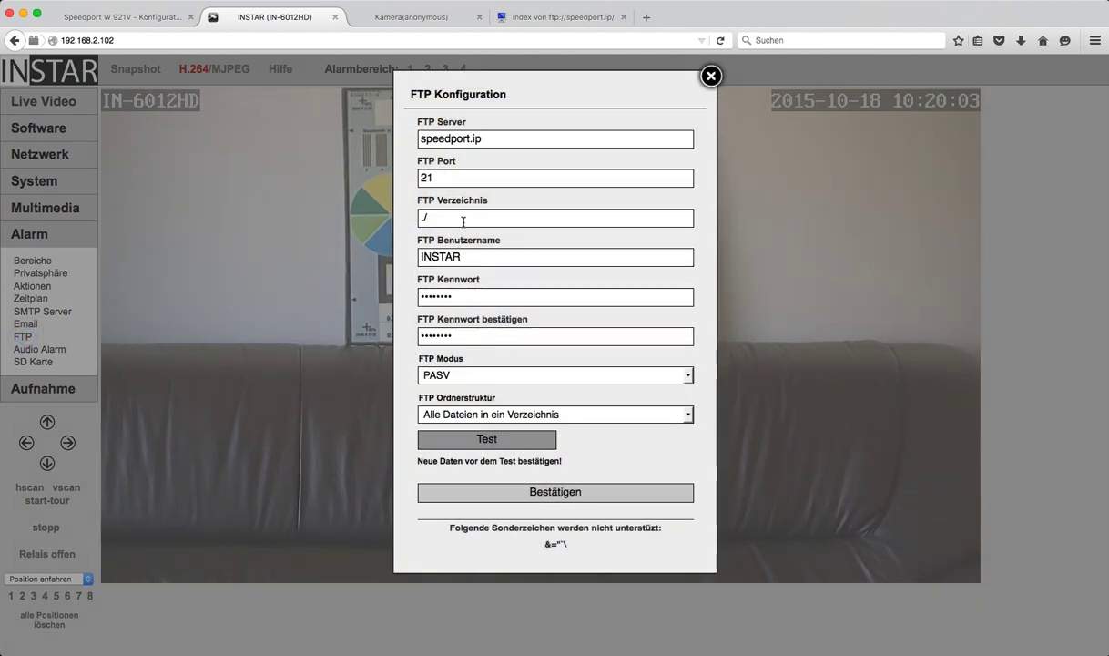
{"action": "left_click", "coordinate": [463, 220]}
{"action": "type", "text": "Kame"}
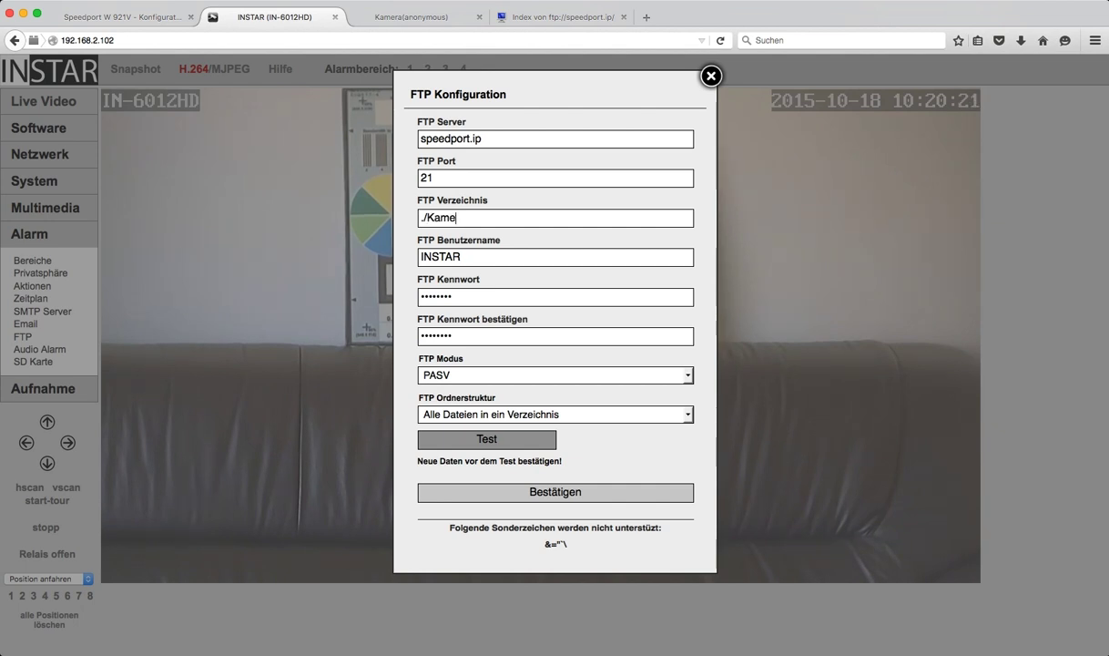
{"action": "type", "text": "ra1/"}
{"action": "left_click", "coordinate": [551, 492]}
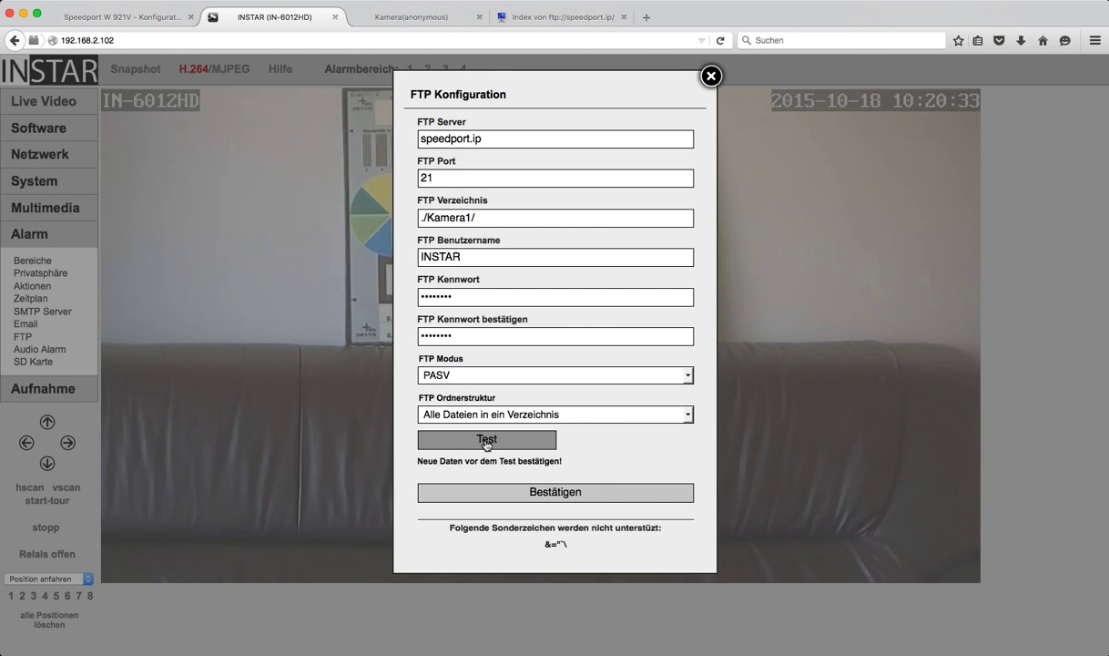
Step: Send a test image to the FTP server and acknowledge the success message
{"action": "left_click", "coordinate": [487, 442]}
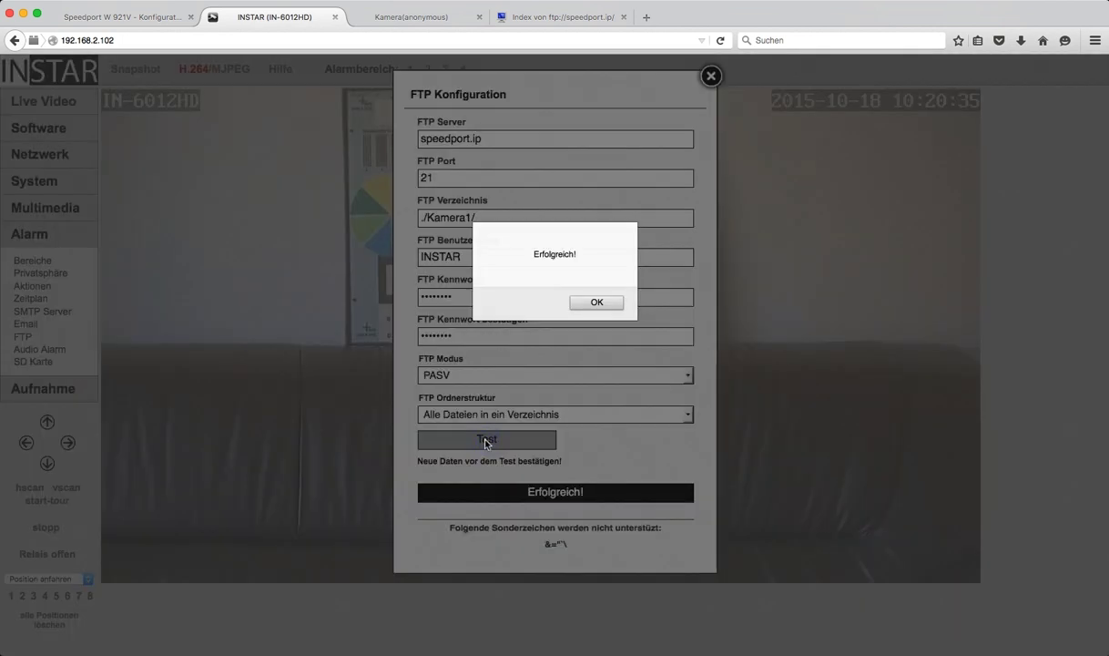
{"action": "left_click", "coordinate": [587, 304]}
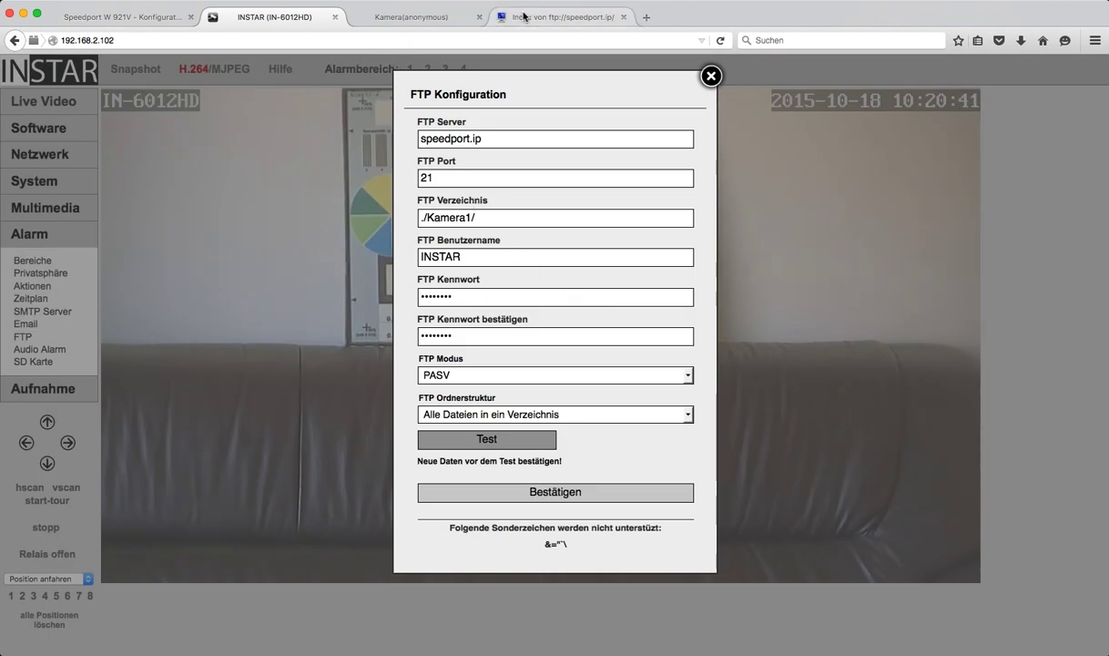
{"action": "left_click", "coordinate": [538, 17]}
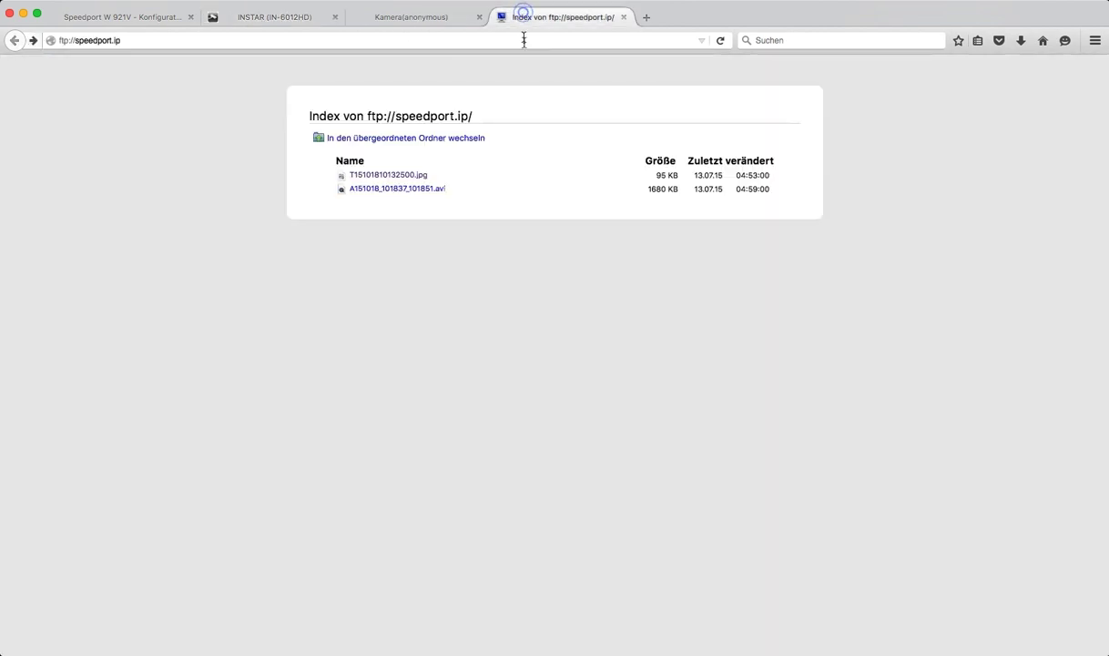
Step: Refresh the FTP listing, look inside the Kamera1 folder, then return to the root
{"action": "left_click", "coordinate": [721, 41]}
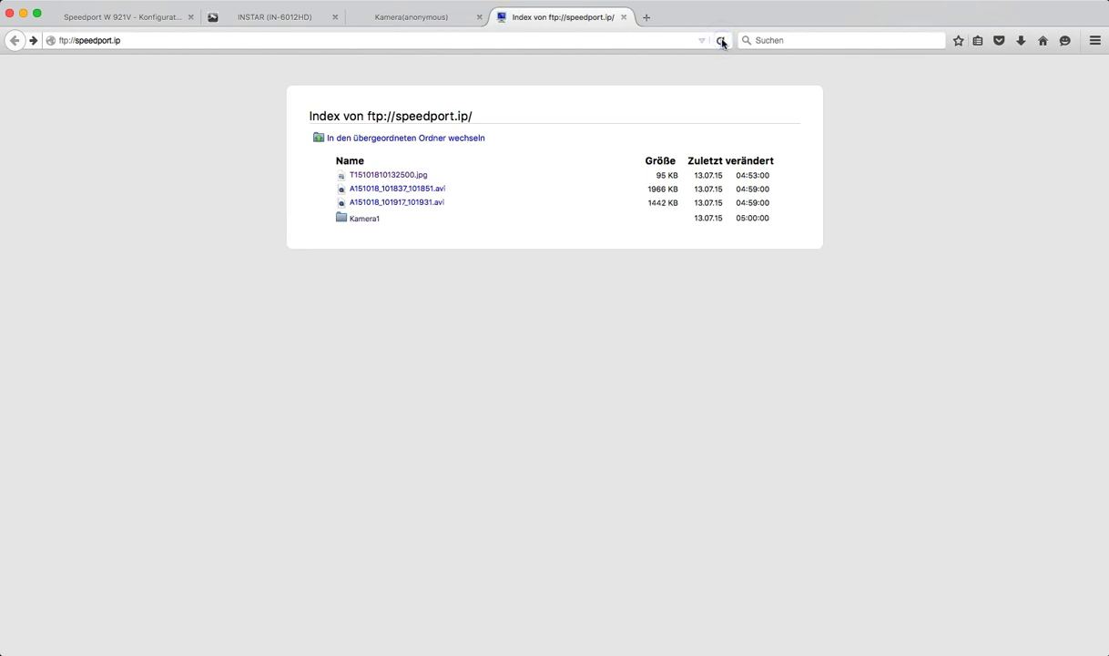
{"action": "left_click", "coordinate": [369, 219]}
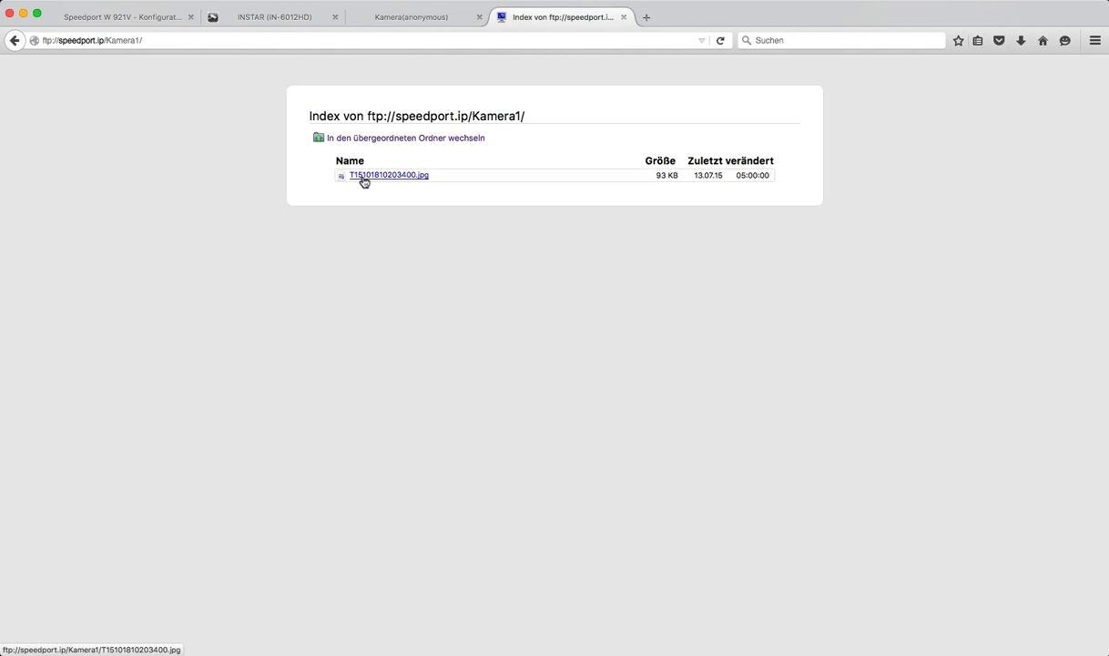
{"action": "left_click", "coordinate": [14, 41]}
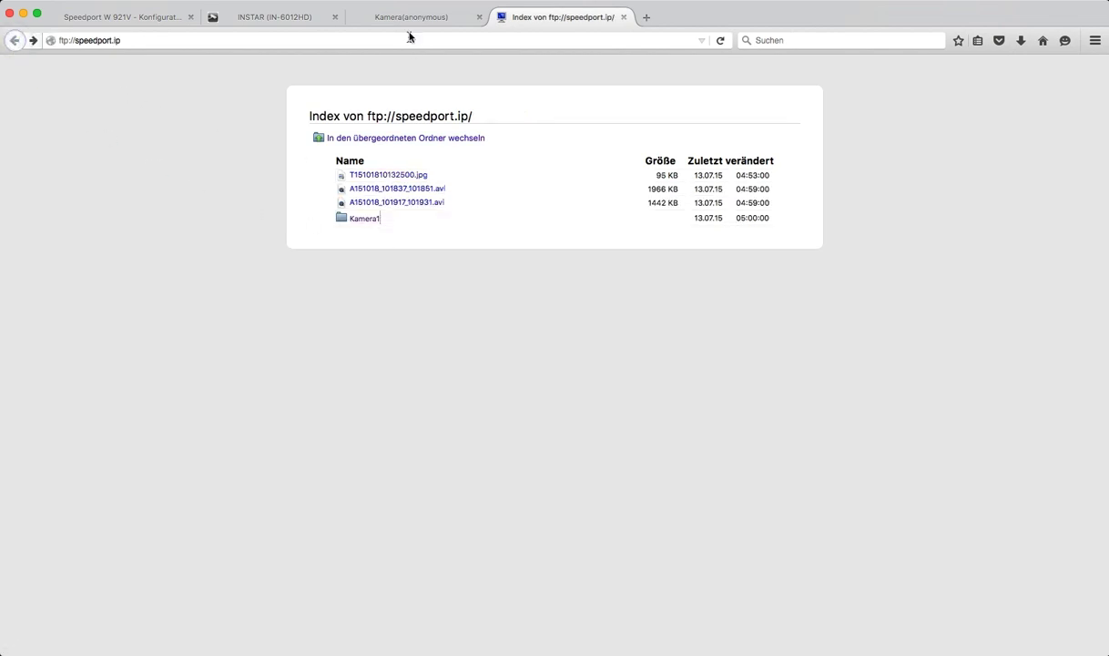
{"action": "left_click", "coordinate": [284, 17]}
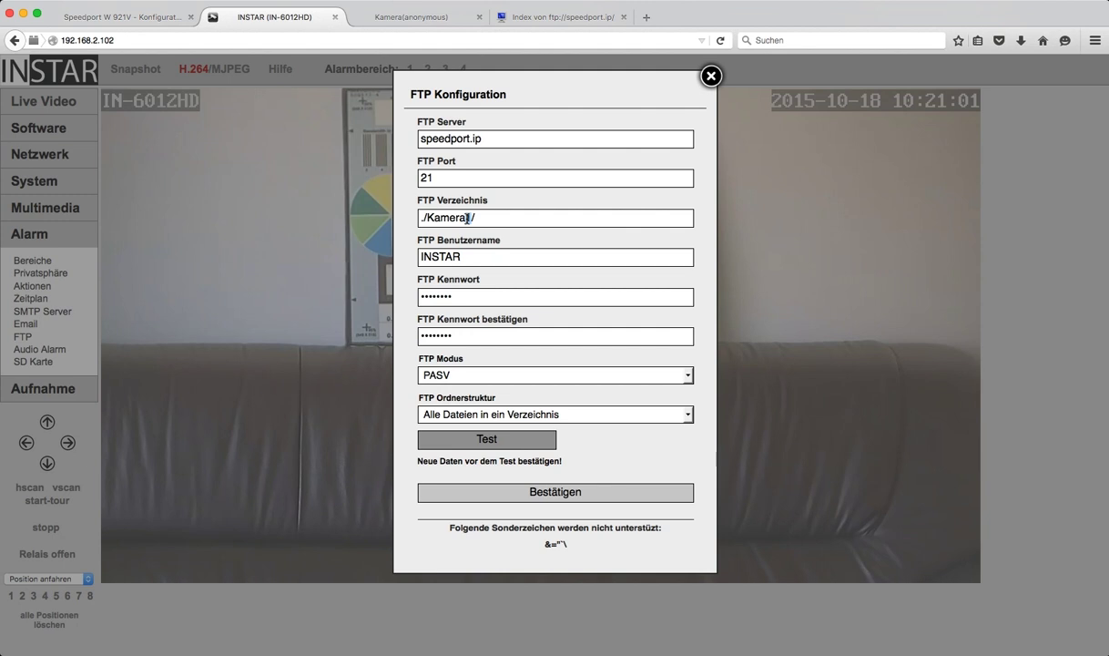
Step: Change the folder number so the path reads ./Kamera3/, save it, and pass the FTP test
{"action": "type", "text": "2"}
{"action": "left_click_drag", "start_coordinate": [473, 217], "coordinate": [466, 218]}
{"action": "type", "text": "3"}
{"action": "left_click", "coordinate": [535, 497]}
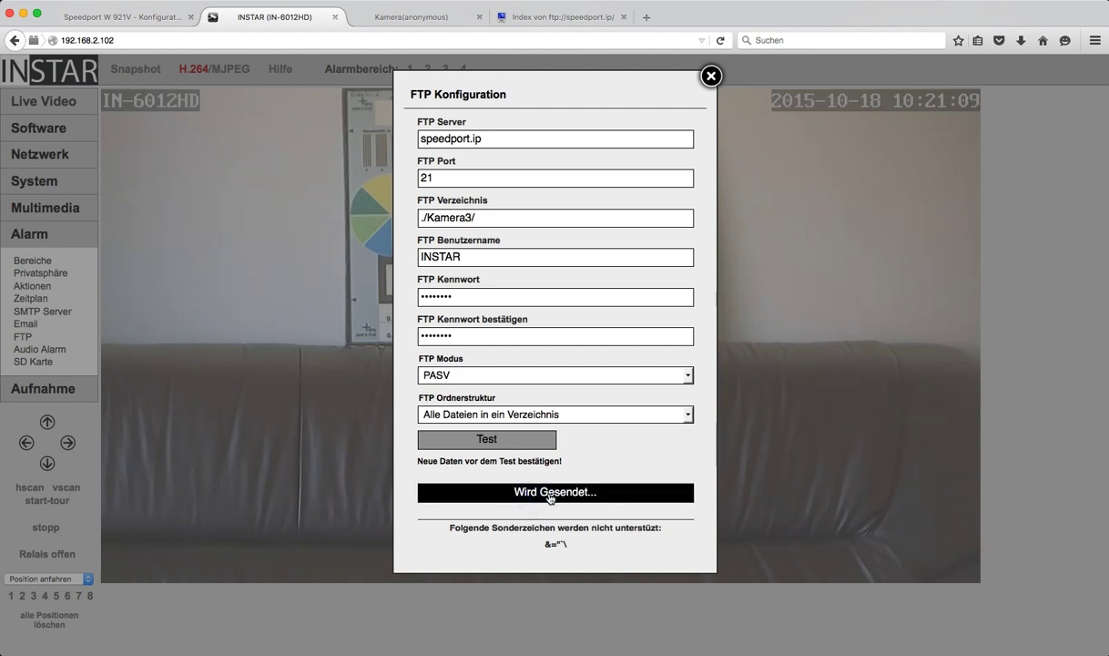
{"action": "left_click", "coordinate": [489, 442]}
{"action": "left_click", "coordinate": [609, 303]}
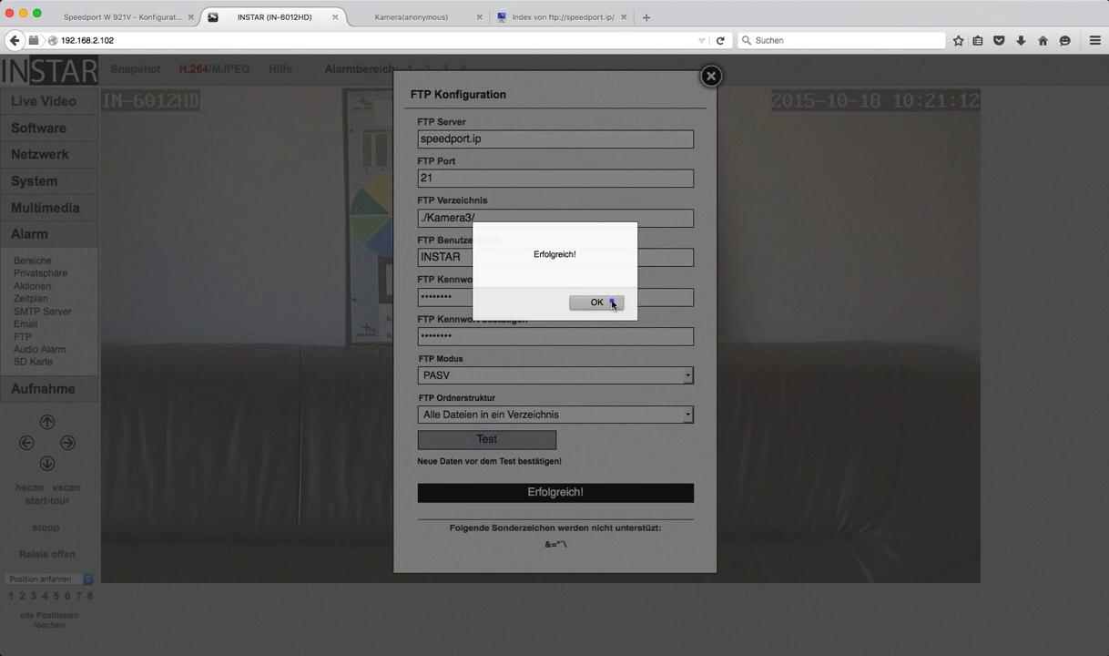
{"action": "left_click", "coordinate": [521, 20]}
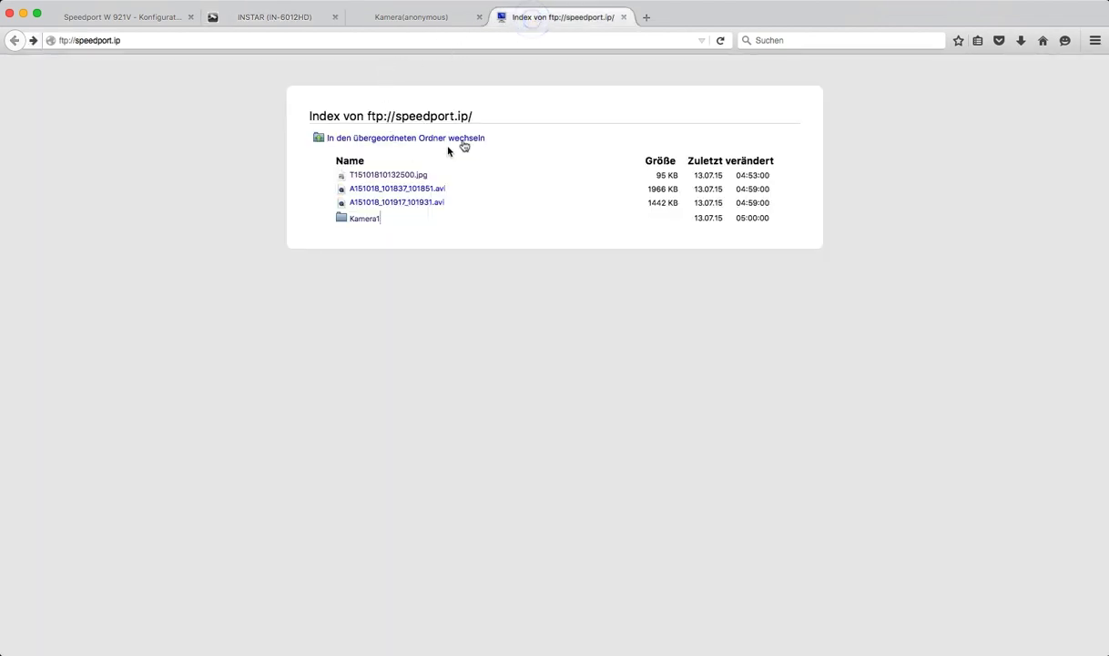
Step: Open the new Kamera3 folder and view test snapshot T15101810211200.jpg, then return to root
{"action": "left_click", "coordinate": [721, 41]}
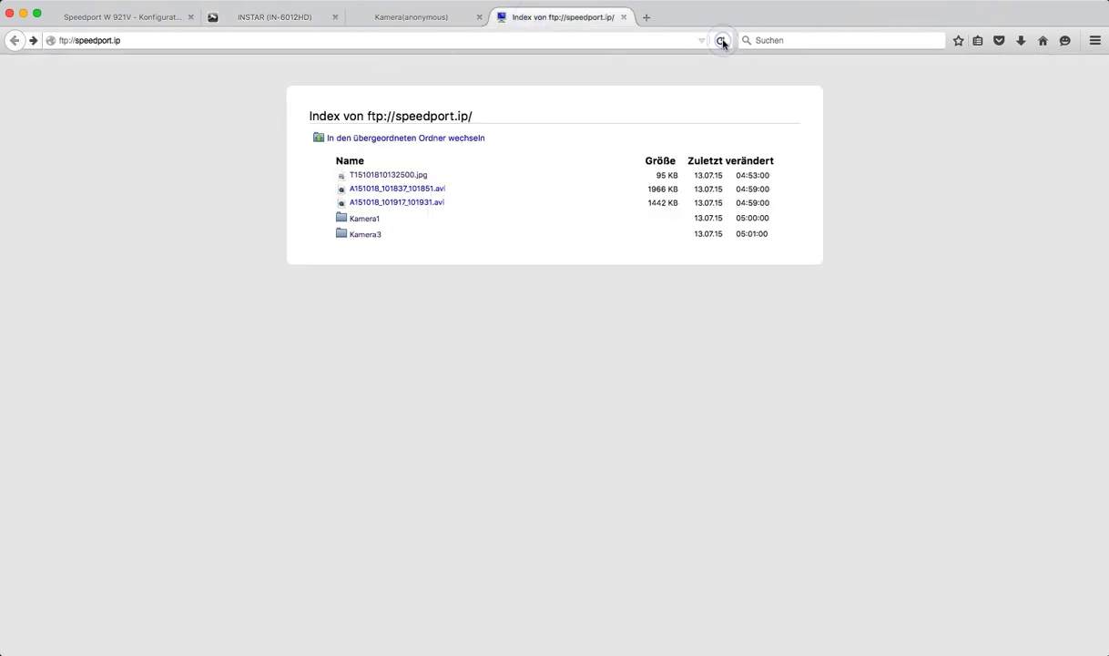
{"action": "left_click", "coordinate": [367, 235]}
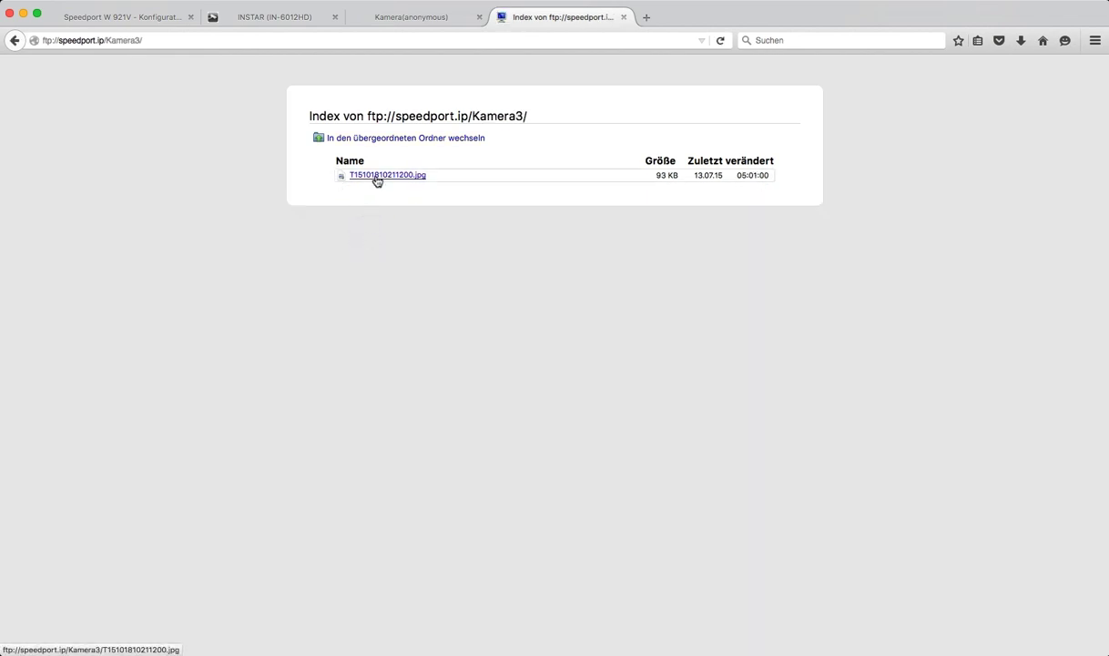
{"action": "left_click", "coordinate": [377, 179]}
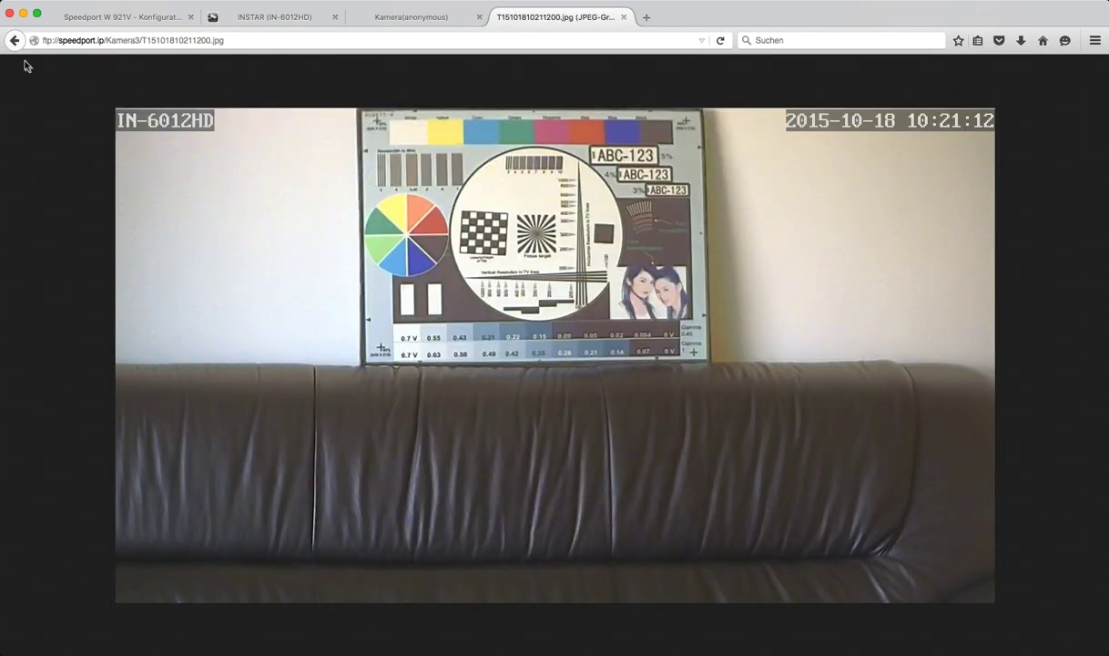
{"action": "left_click", "coordinate": [14, 40]}
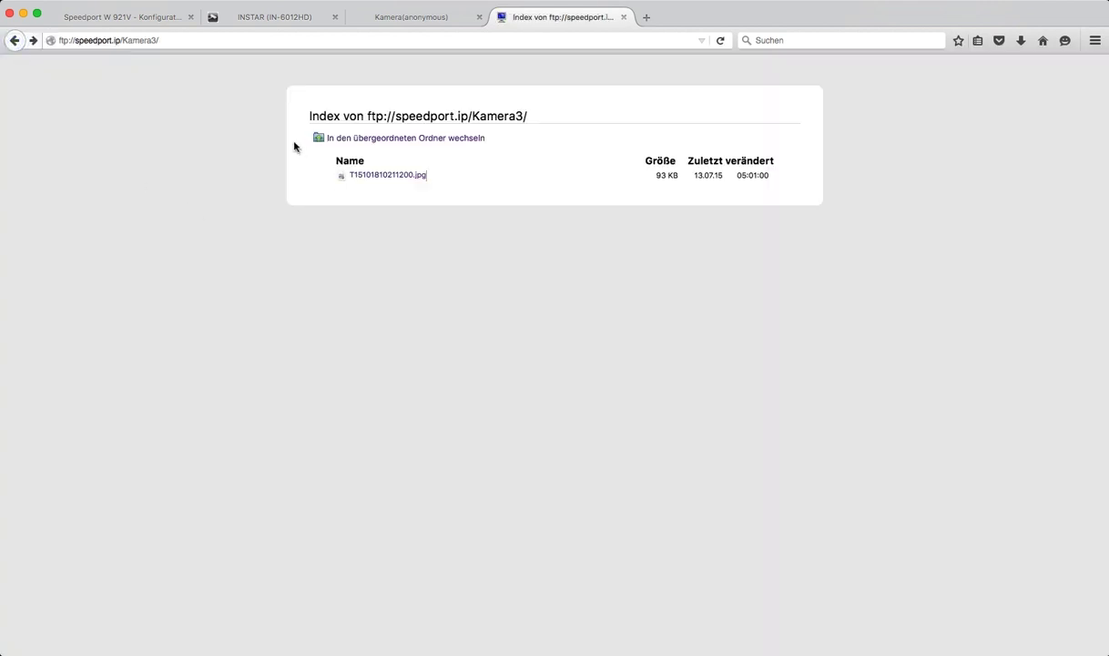
{"action": "left_click", "coordinate": [15, 42]}
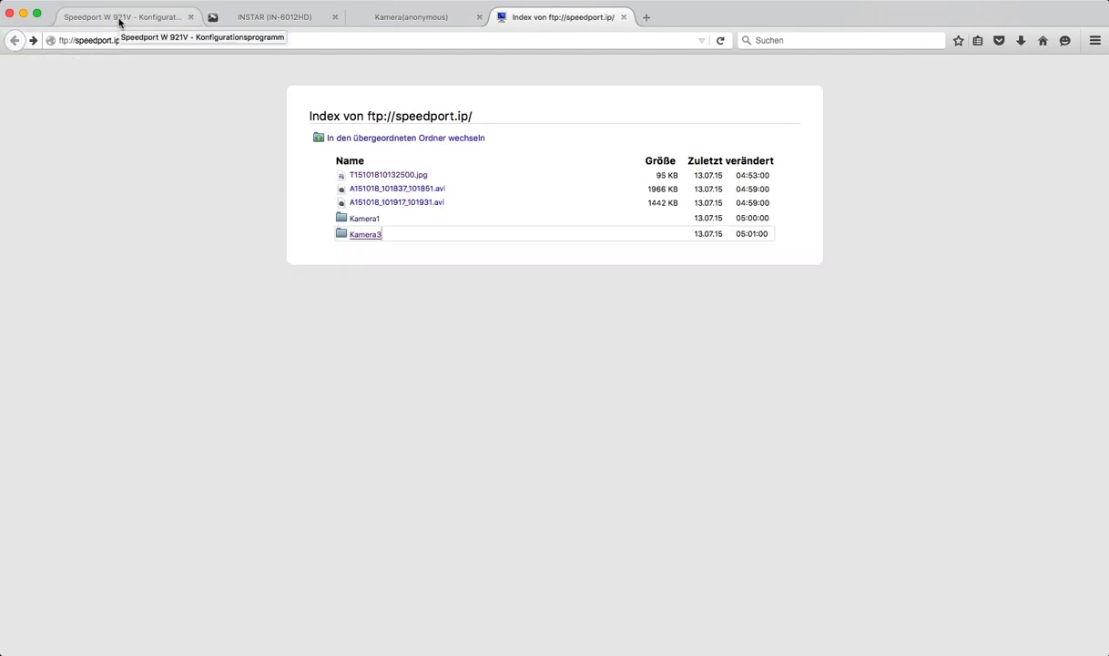
Step: Log into the Speedport with the device password, skip the assistant, and go to Heimnetzwerk > Netzwerkspeicher
{"action": "left_click", "coordinate": [119, 20]}
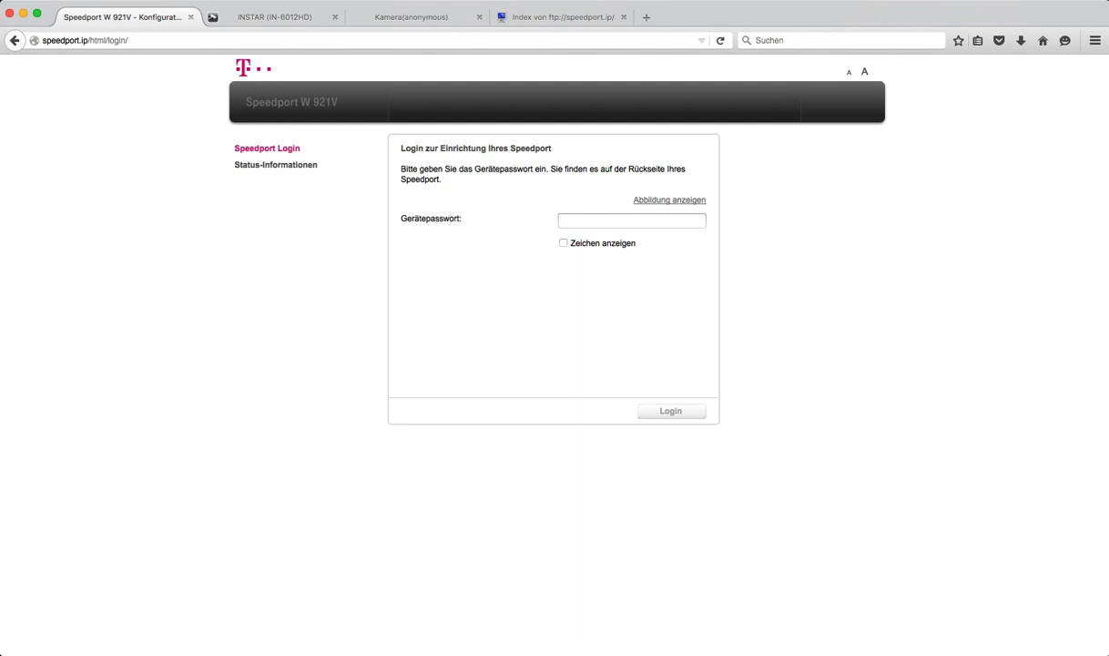
{"action": "key", "text": "super+Tab"}
{"action": "left_click", "coordinate": [604, 221]}
{"action": "key", "text": "super+v"}
{"action": "left_click", "coordinate": [674, 409]}
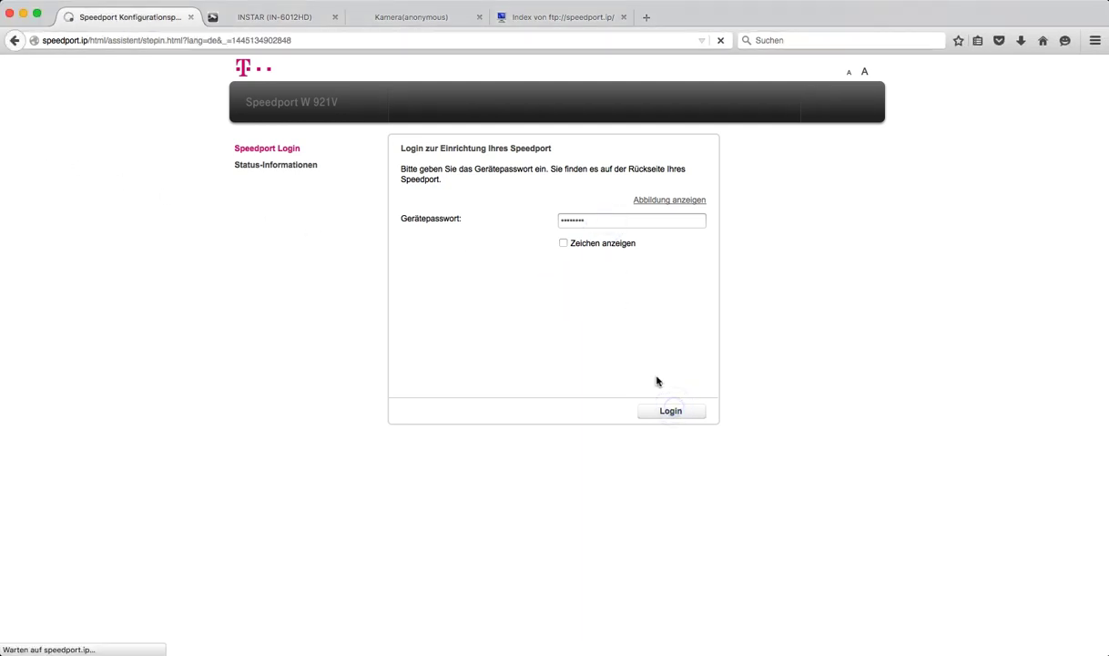
{"action": "left_click", "coordinate": [569, 411]}
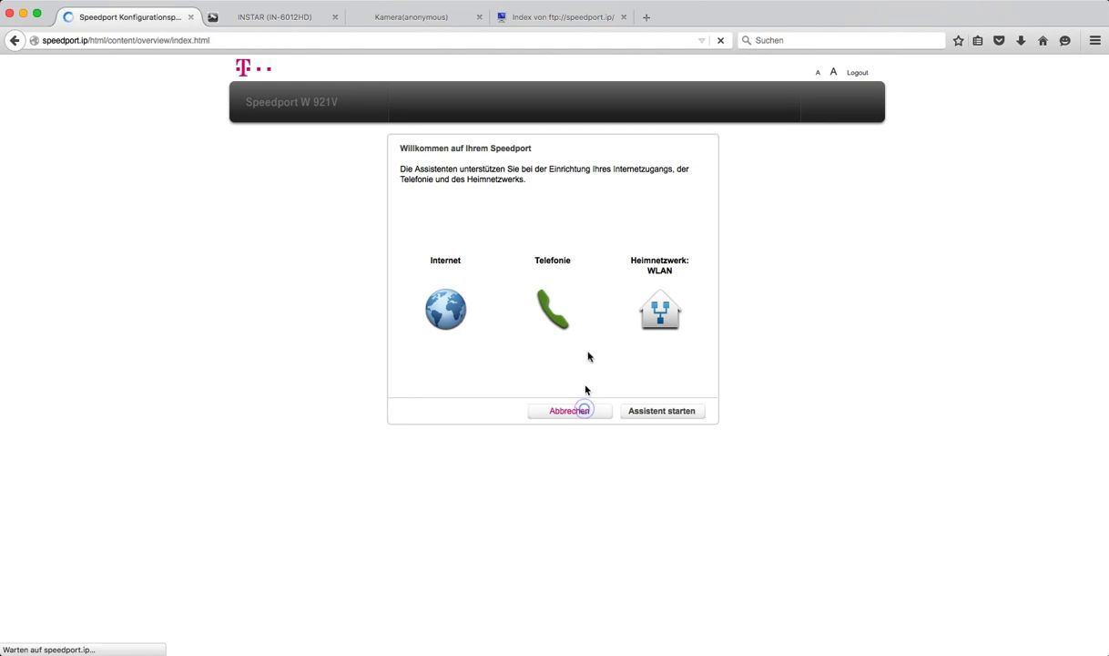
{"action": "left_click", "coordinate": [681, 120]}
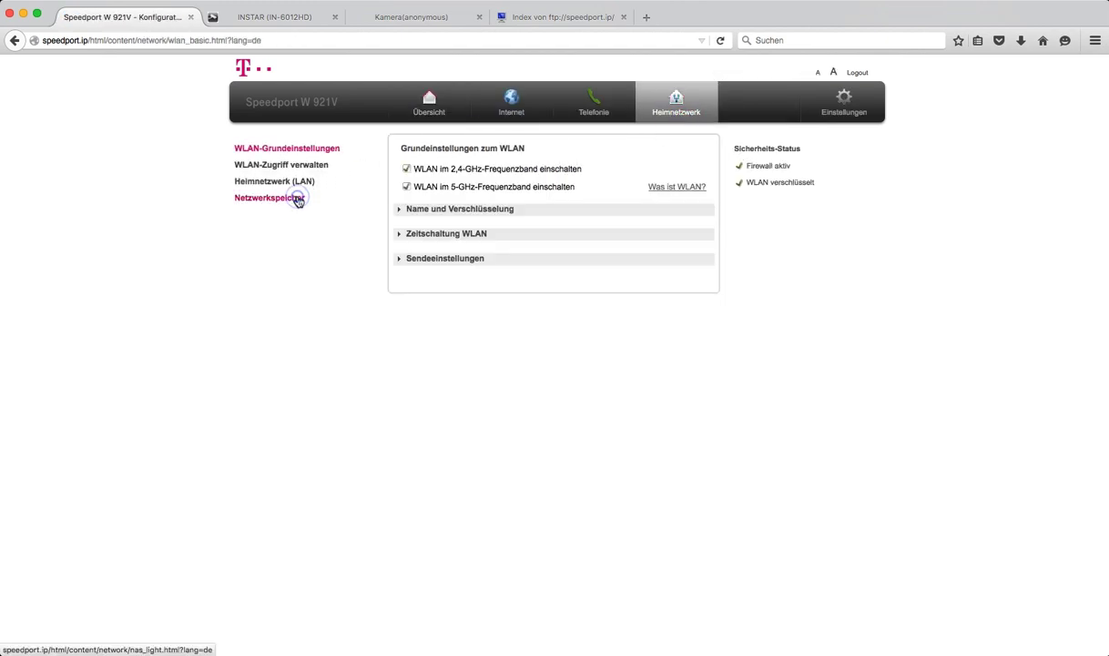
{"action": "left_click", "coordinate": [297, 200]}
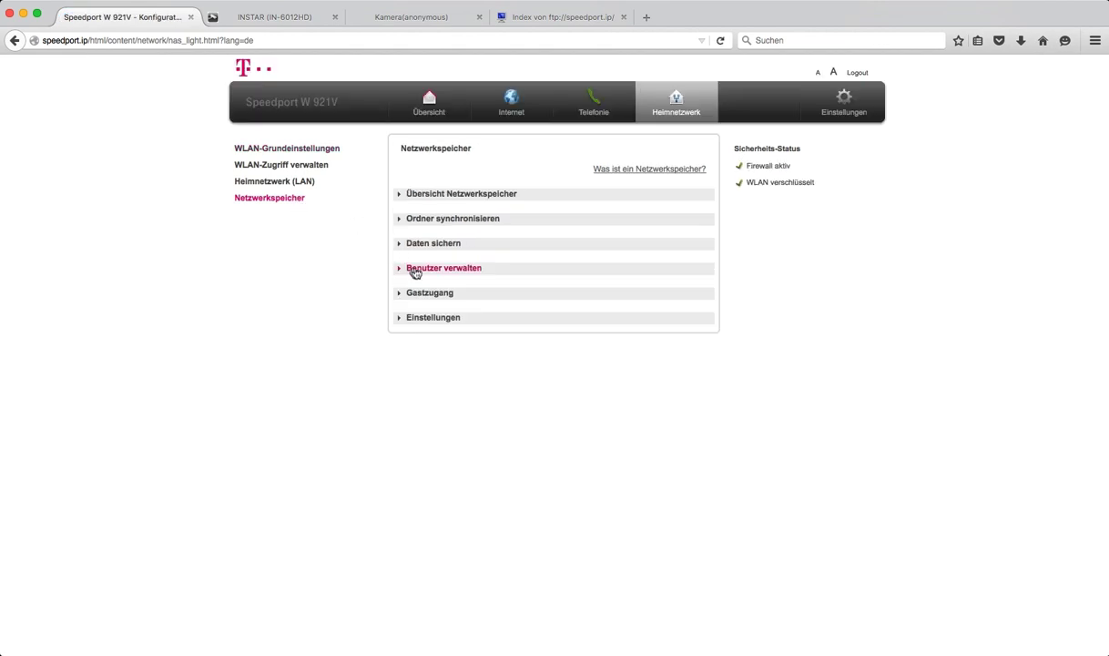
Step: Start a new storage user named INSTAR2 and enter its password
{"action": "left_click", "coordinate": [425, 271]}
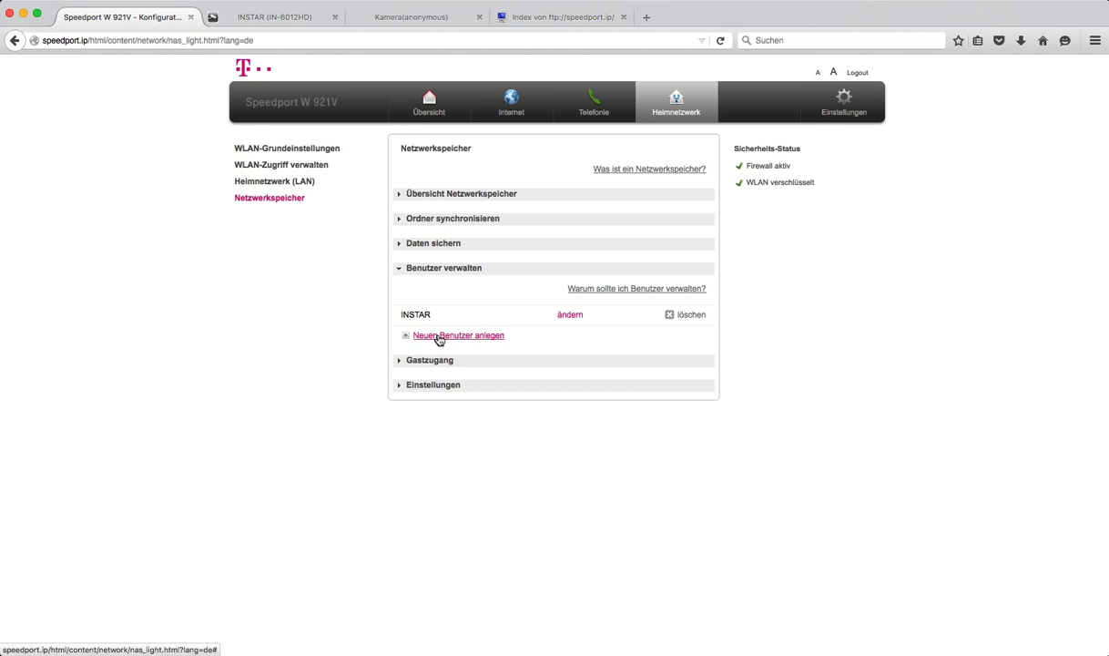
{"action": "left_click", "coordinate": [439, 336]}
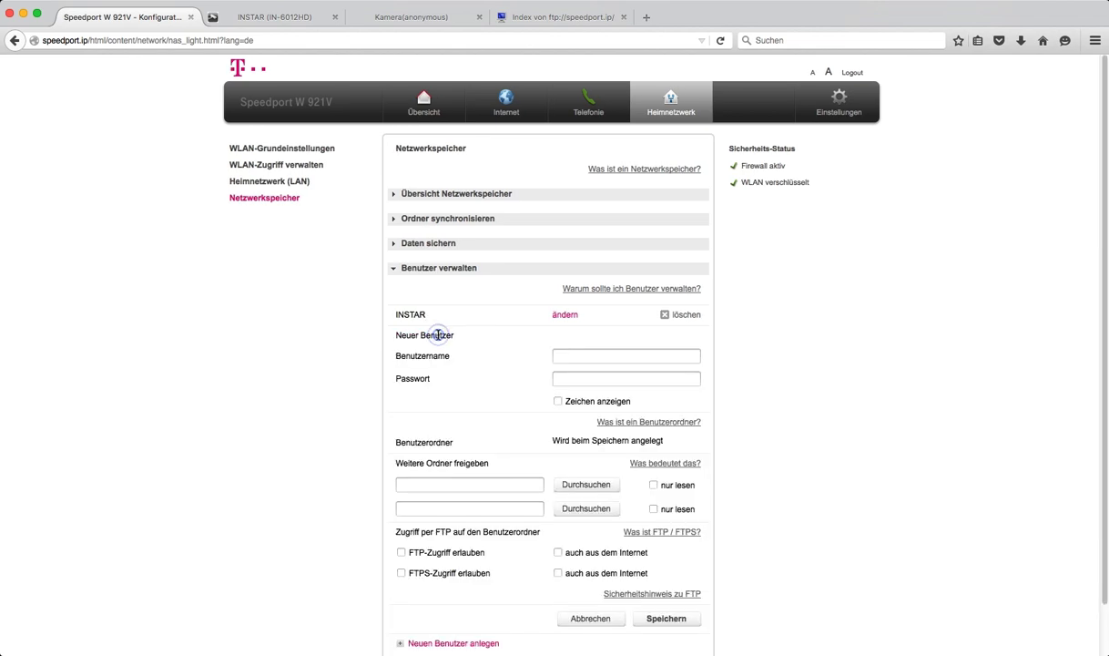
{"action": "left_click", "coordinate": [602, 355]}
{"action": "type", "text": "INSTAR"}
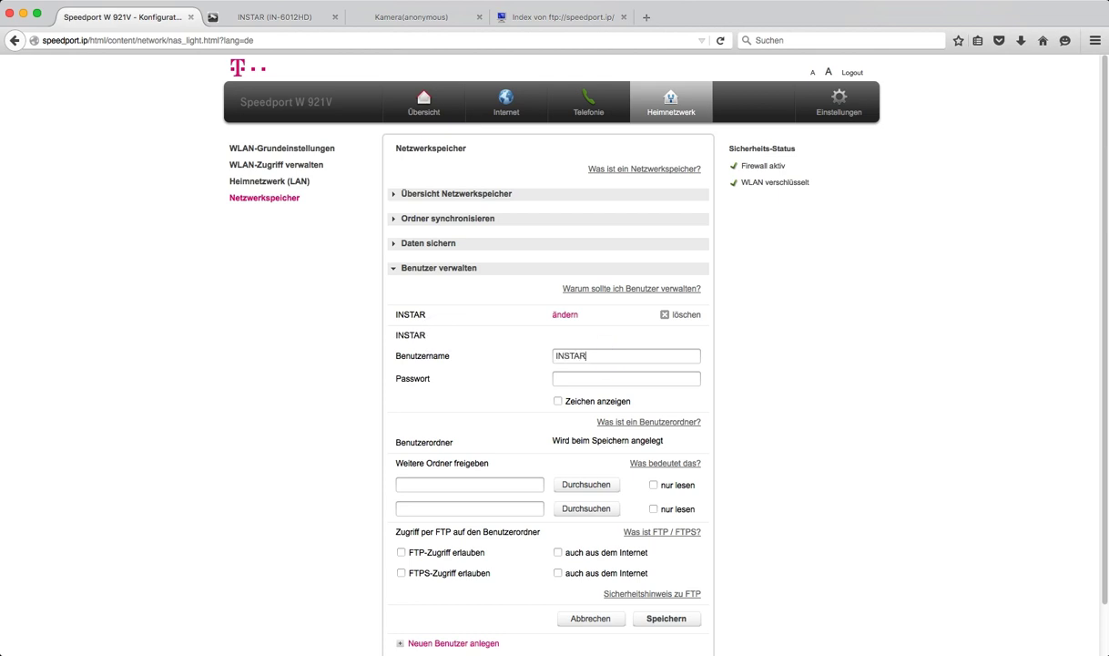
{"action": "type", "text": "2"}
{"action": "left_click", "coordinate": [588, 379]}
{"action": "type", "text": "instar12"}
Step: Allow FTP access, save INSTAR2, and acknowledge its newly created user folder
{"action": "scroll", "coordinate": [601, 410], "scroll_direction": "down", "scroll_amount": 1}
{"action": "left_click", "coordinate": [401, 527]}
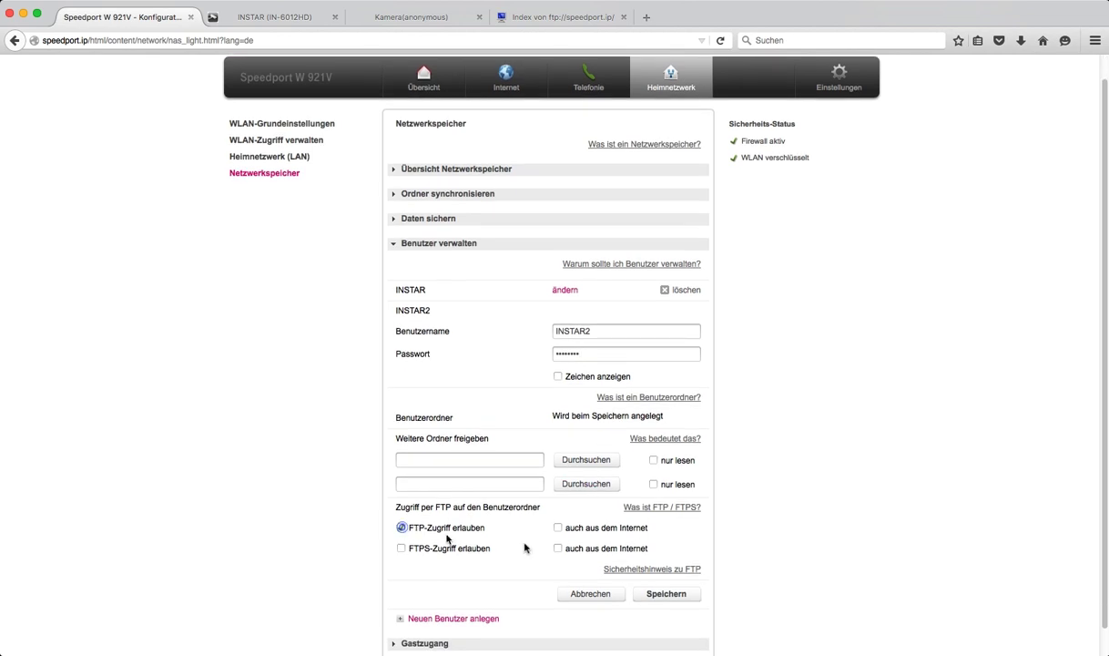
{"action": "left_click", "coordinate": [651, 593]}
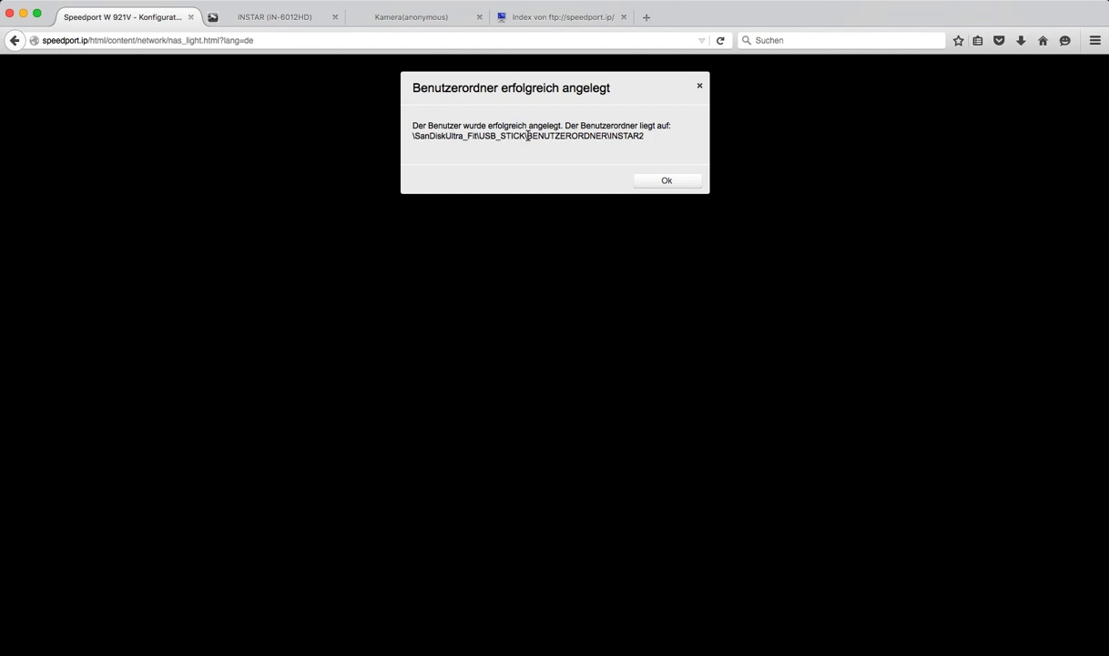
{"action": "left_click_drag", "start_coordinate": [528, 136], "coordinate": [646, 139]}
{"action": "left_click", "coordinate": [667, 183]}
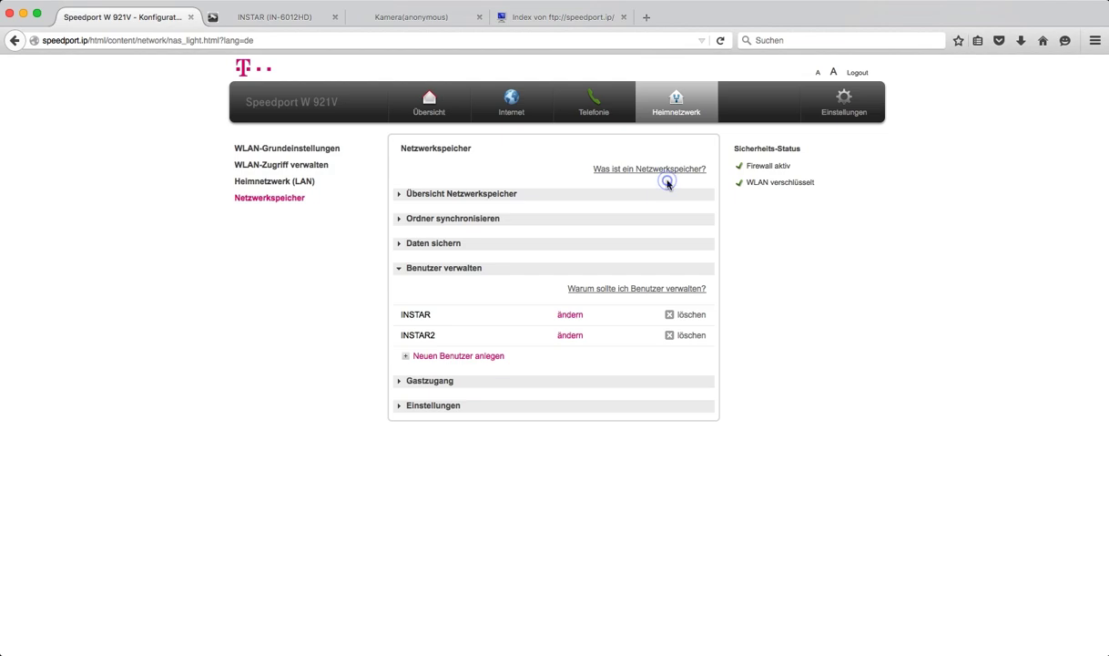
{"action": "left_click", "coordinate": [259, 20]}
Step: Remove Kamera3/ from the FTP directory, change the FTP user to INSTAR2, and save
{"action": "left_click_drag", "start_coordinate": [481, 217], "coordinate": [430, 217]}
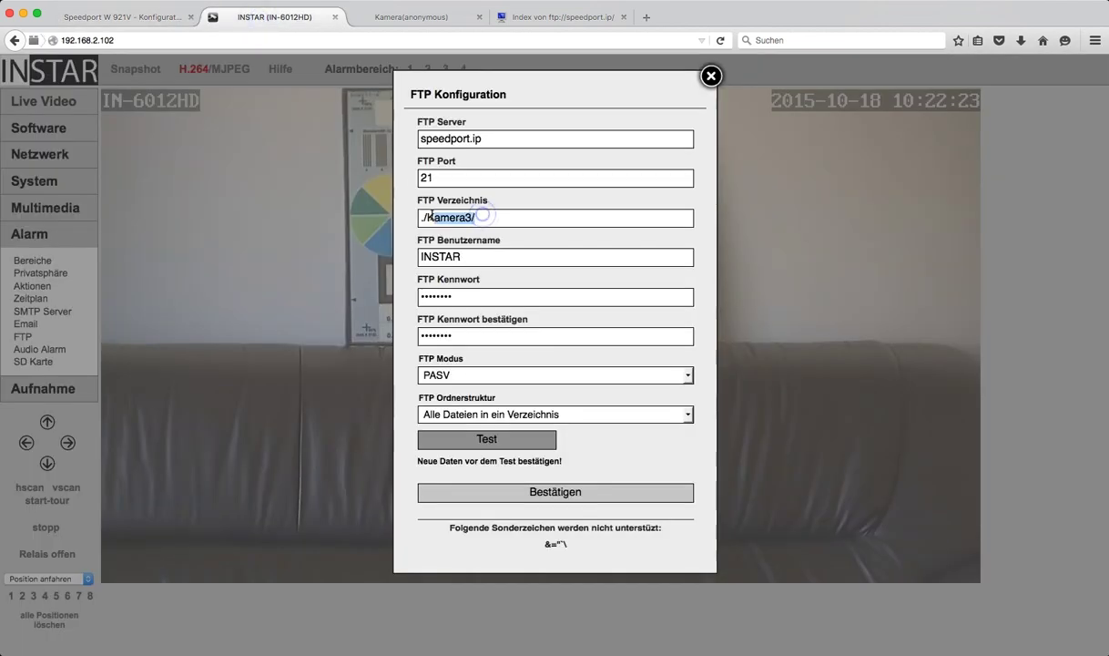
{"action": "key", "text": "BackSpace"}
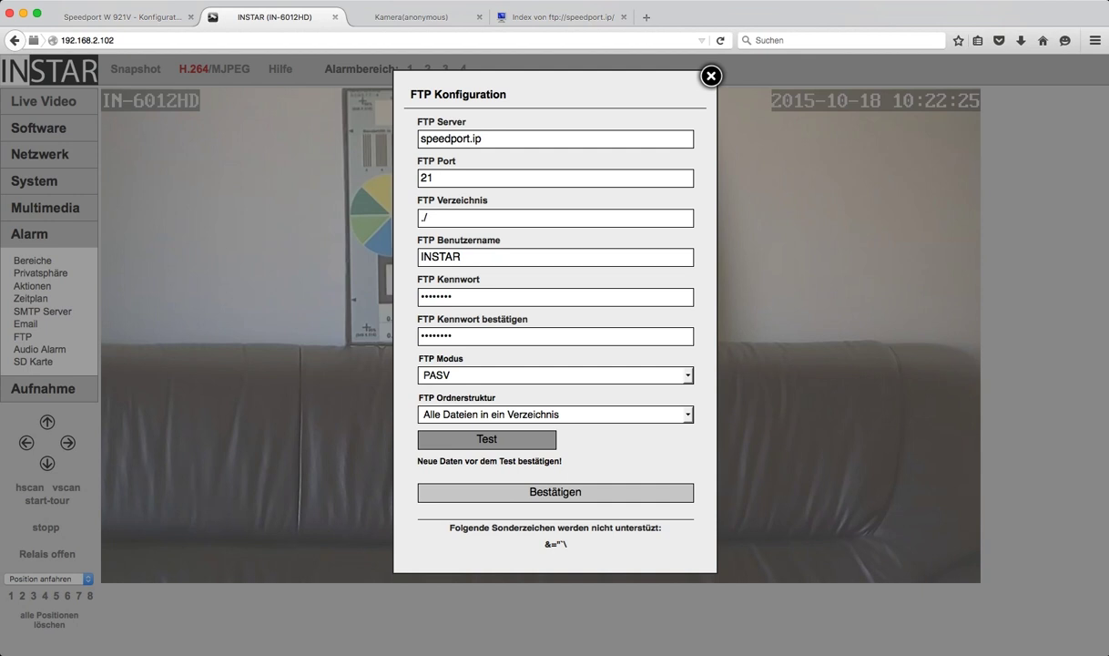
{"action": "left_click", "coordinate": [481, 257]}
{"action": "type", "text": "2"}
{"action": "left_click", "coordinate": [533, 500]}
Step: Set the FTP directory to ./Kamera1/ and move to the VGA camera's interface
{"action": "left_click", "coordinate": [448, 218]}
{"action": "type", "text": "Kame"}
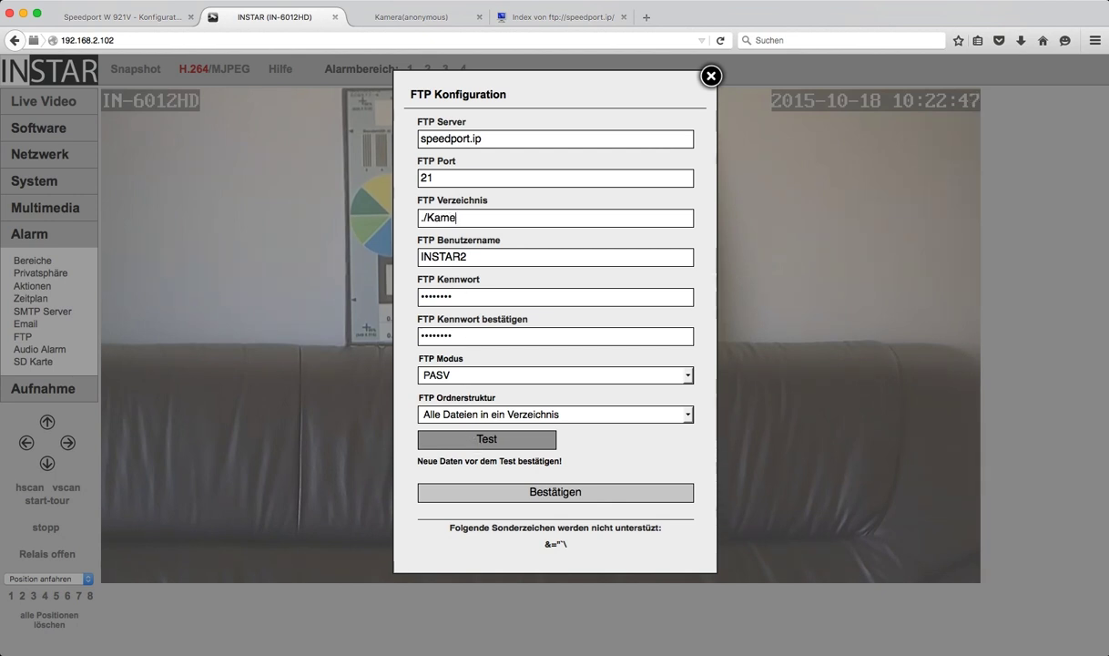
{"action": "type", "text": "ra1/"}
{"action": "left_click", "coordinate": [431, 18]}
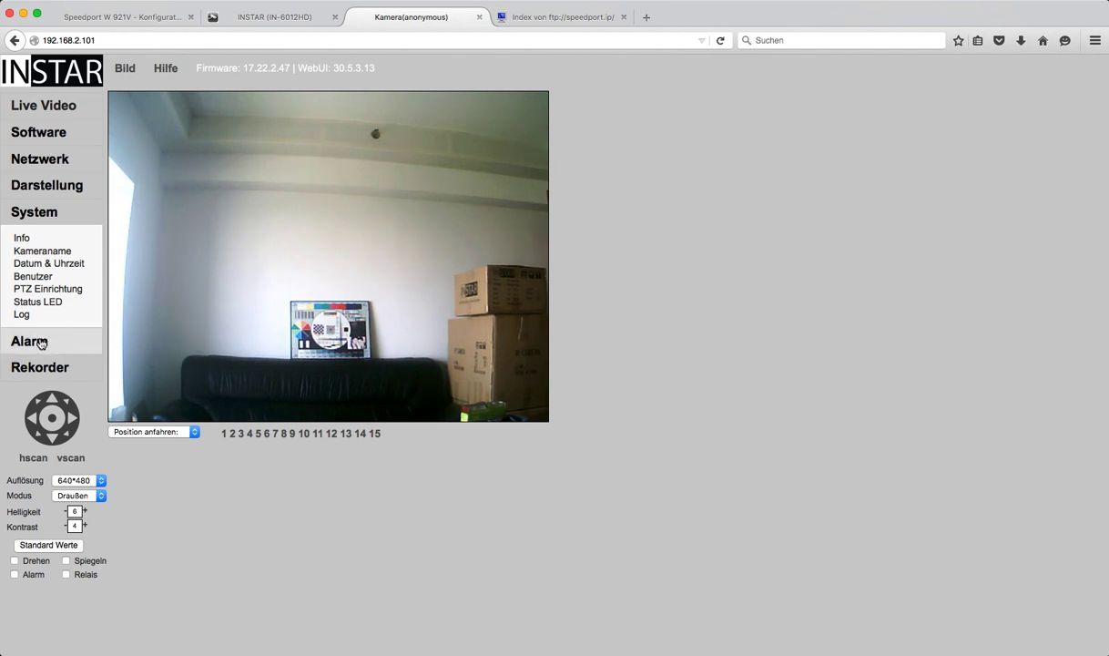
Step: In Alarm > FTP, enter server 192.168.2.1, user INSTAR and the account password
{"action": "left_click", "coordinate": [40, 343]}
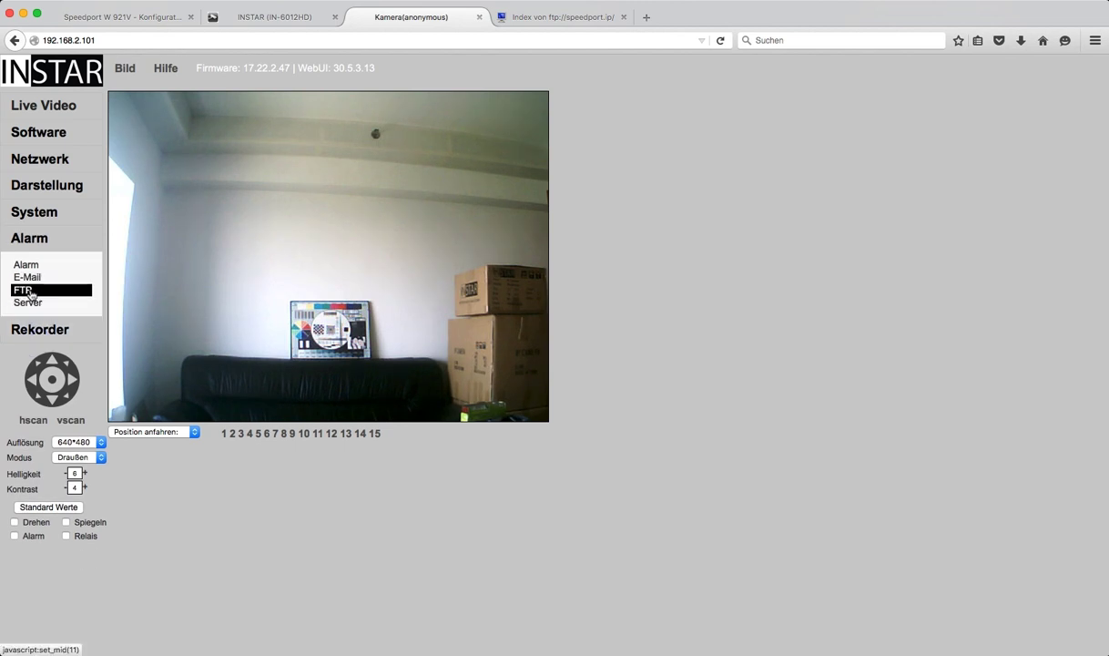
{"action": "left_click", "coordinate": [26, 290]}
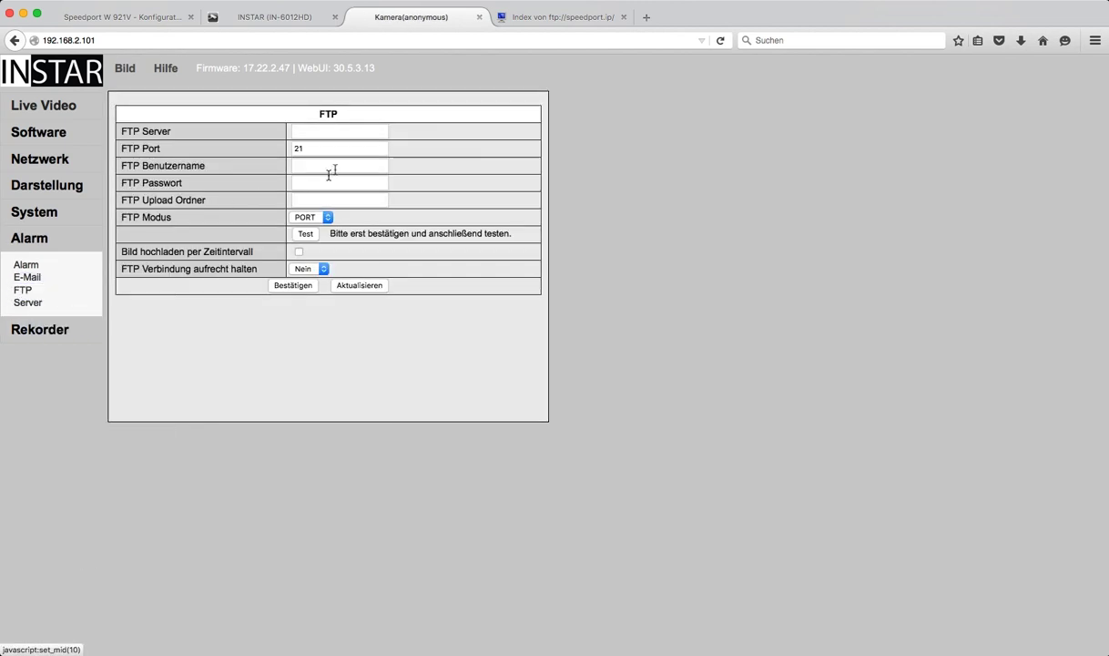
{"action": "left_click", "coordinate": [313, 131]}
{"action": "left_click", "coordinate": [313, 131]}
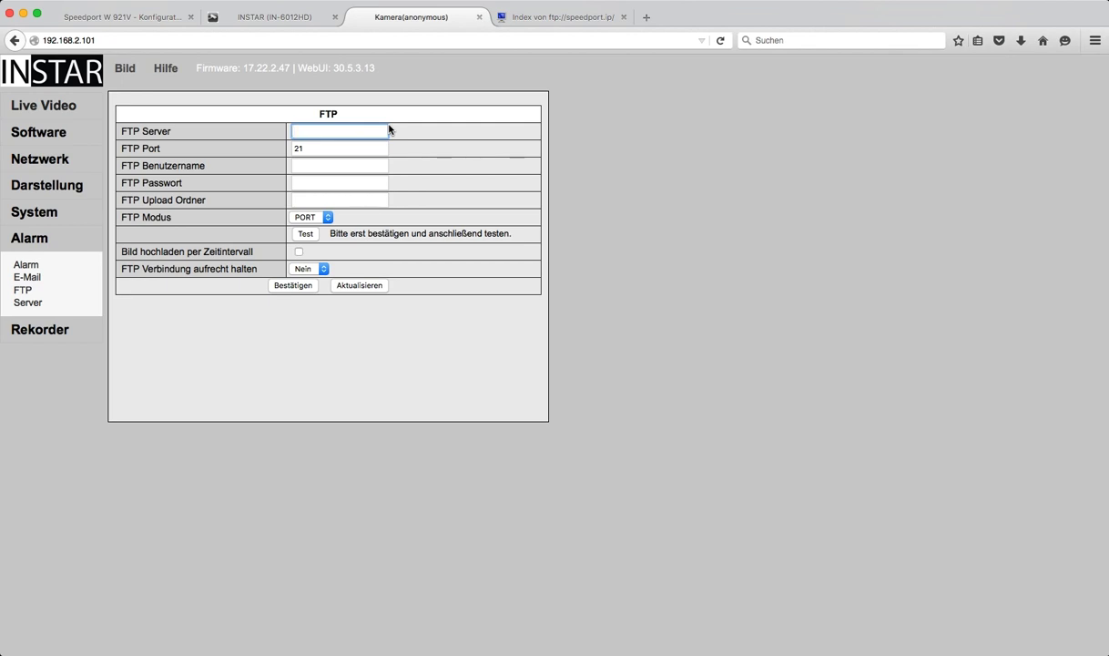
{"action": "type", "text": "192.168.2.1"}
{"action": "left_click", "coordinate": [323, 165]}
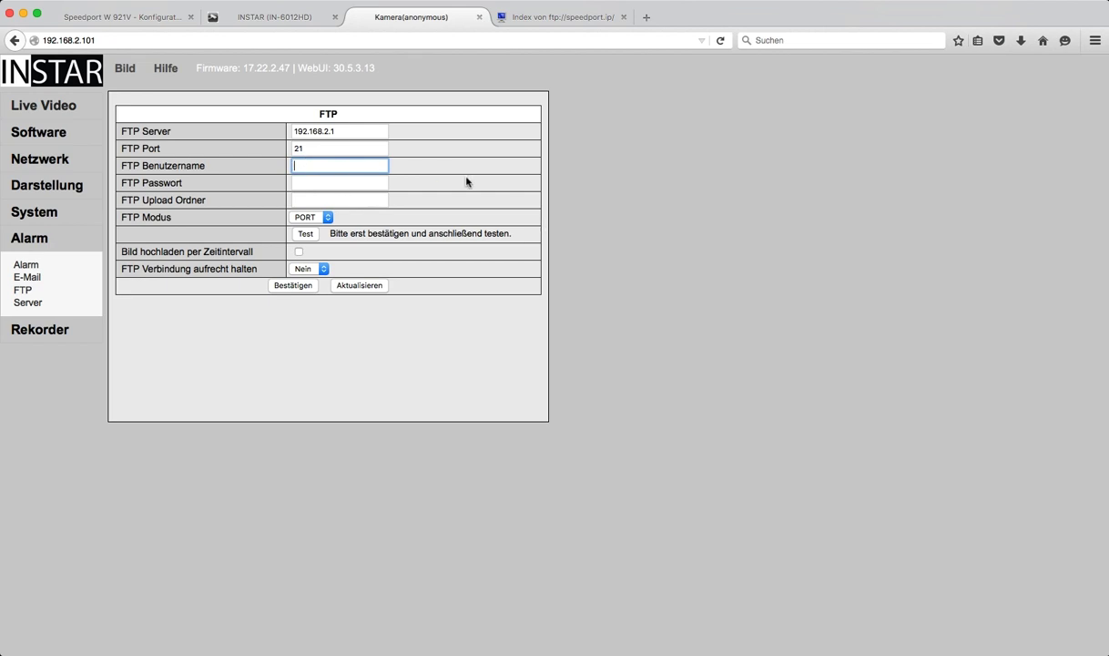
{"action": "type", "text": "INSTAR"}
{"action": "left_click", "coordinate": [376, 182]}
{"action": "type", "text": "12345"}
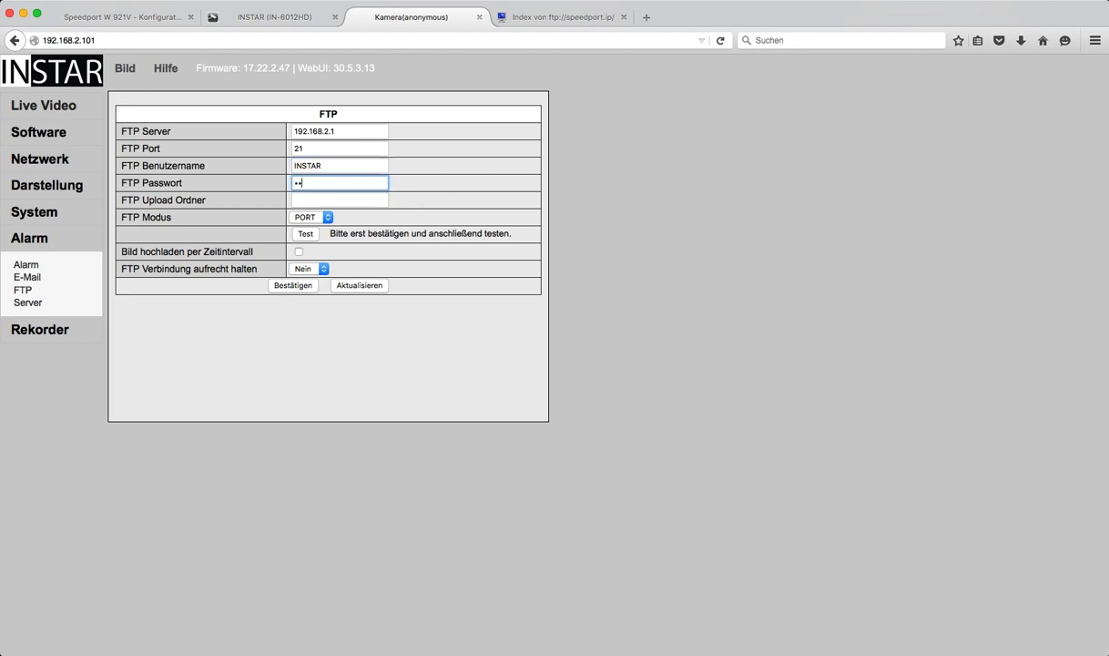
{"action": "type", "text": "678"}
Step: Replace the TestVGA upload folder with /Kamera3/ and save the FTP settings
{"action": "left_click", "coordinate": [376, 201]}
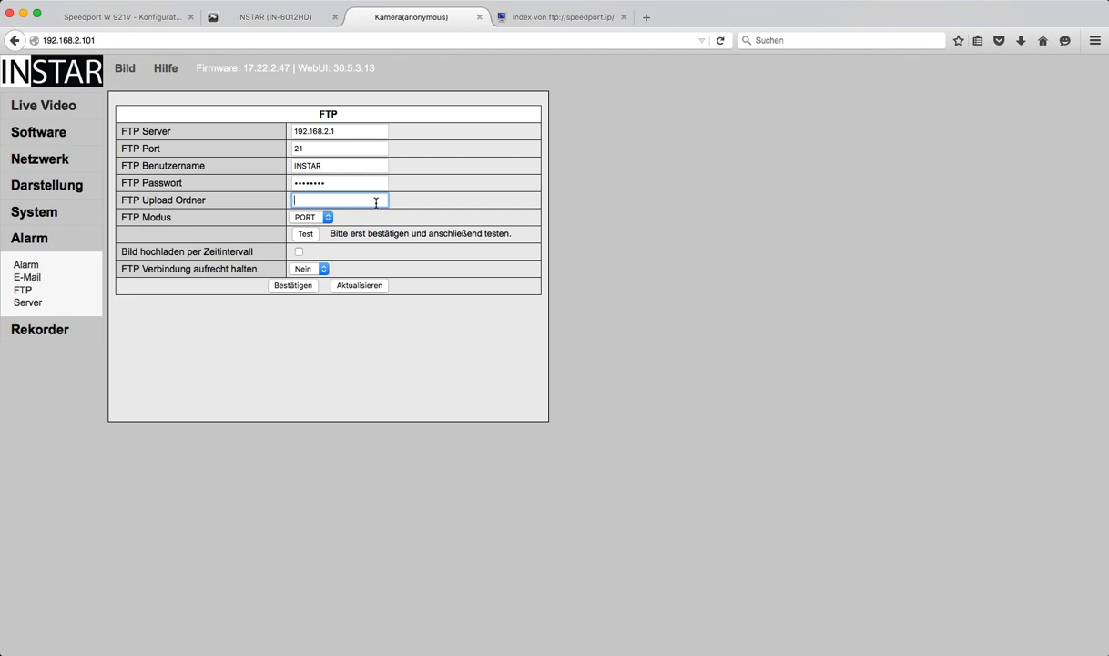
{"action": "type", "text": "/"}
{"action": "type", "text": "Test"}
{"action": "type", "text": "VGA"}
{"action": "type", "text": "/"}
{"action": "key", "text": "BackSpace"}
{"action": "type", "text": "/"}
{"action": "key", "text": "BackSpace"}
{"action": "key", "text": "BackSpace"}
{"action": "key", "text": "BackSpace"}
{"action": "key", "text": "BackSpace"}
{"action": "key", "text": "BackSpace"}
{"action": "key", "text": "BackSpace"}
{"action": "key", "text": "BackSpace"}
{"action": "type", "text": "Kamera3/"}
{"action": "left_click", "coordinate": [301, 288]}
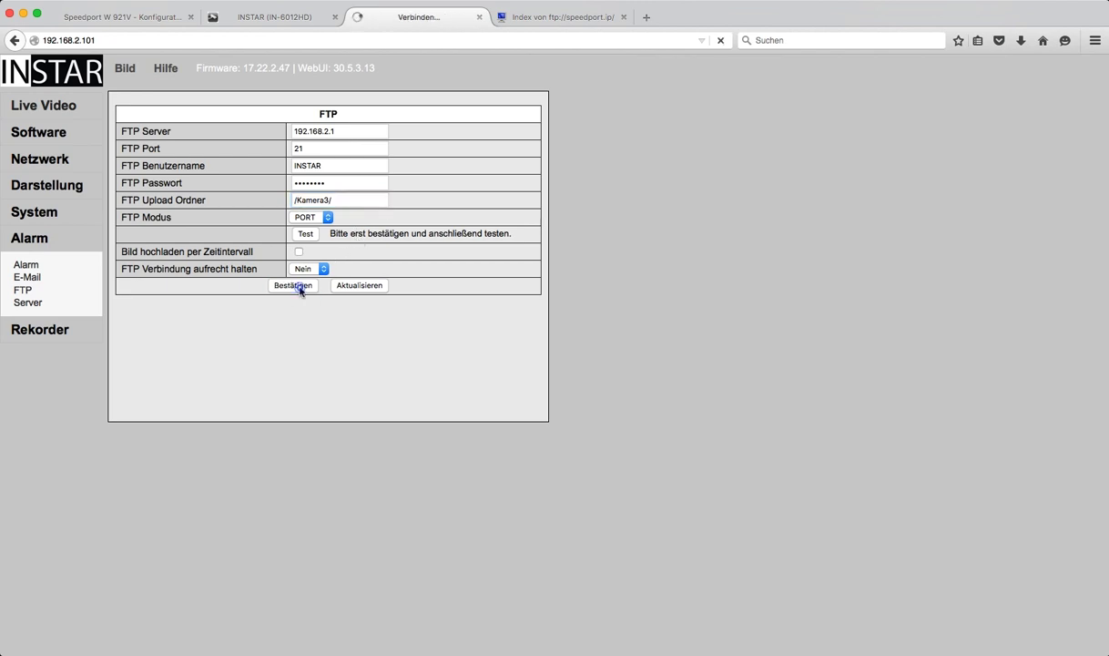
Step: Run the FTP test and confirm 000DC5D2C38C()_test.jpg appears in the Kamera3 listing
{"action": "left_click", "coordinate": [306, 237]}
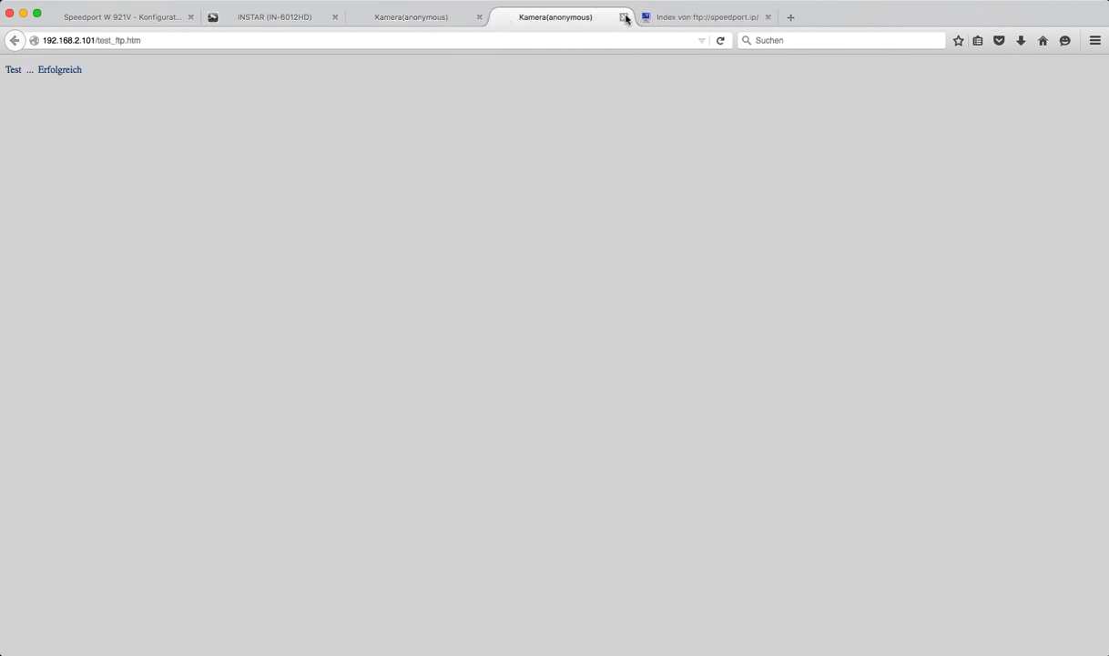
{"action": "left_click", "coordinate": [624, 18]}
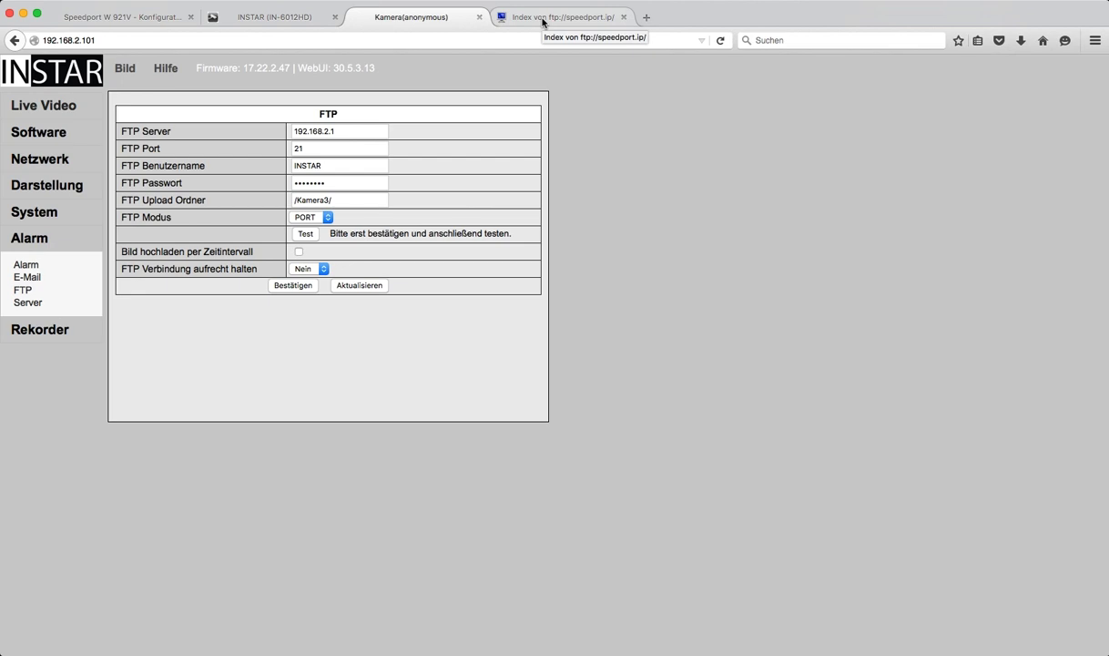
{"action": "left_click", "coordinate": [543, 18]}
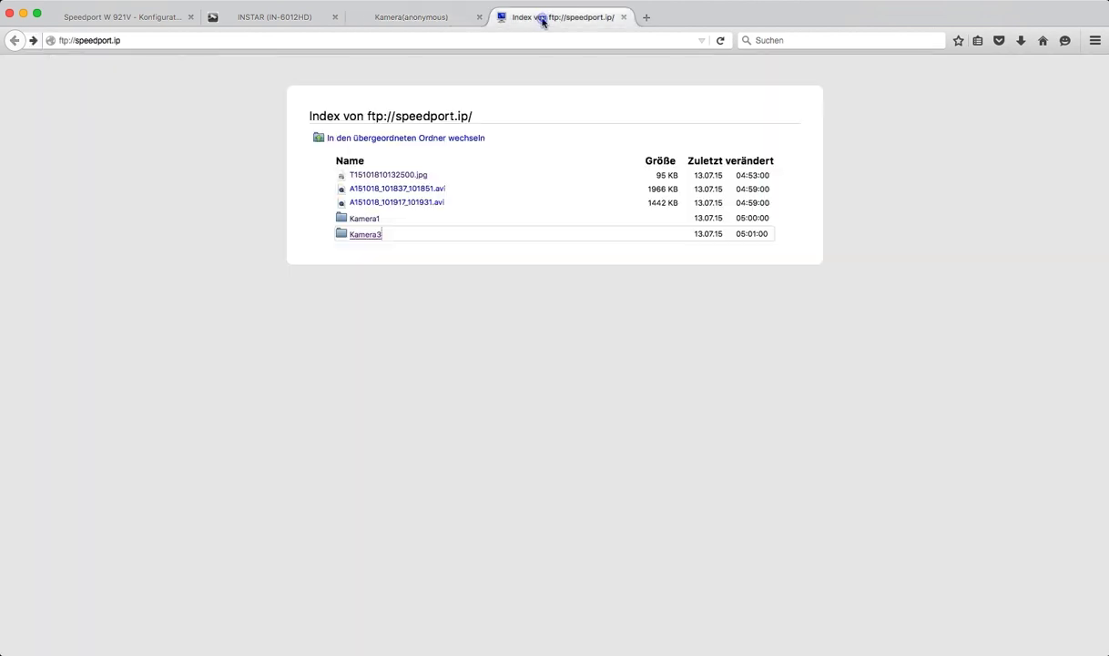
{"action": "left_click", "coordinate": [366, 235]}
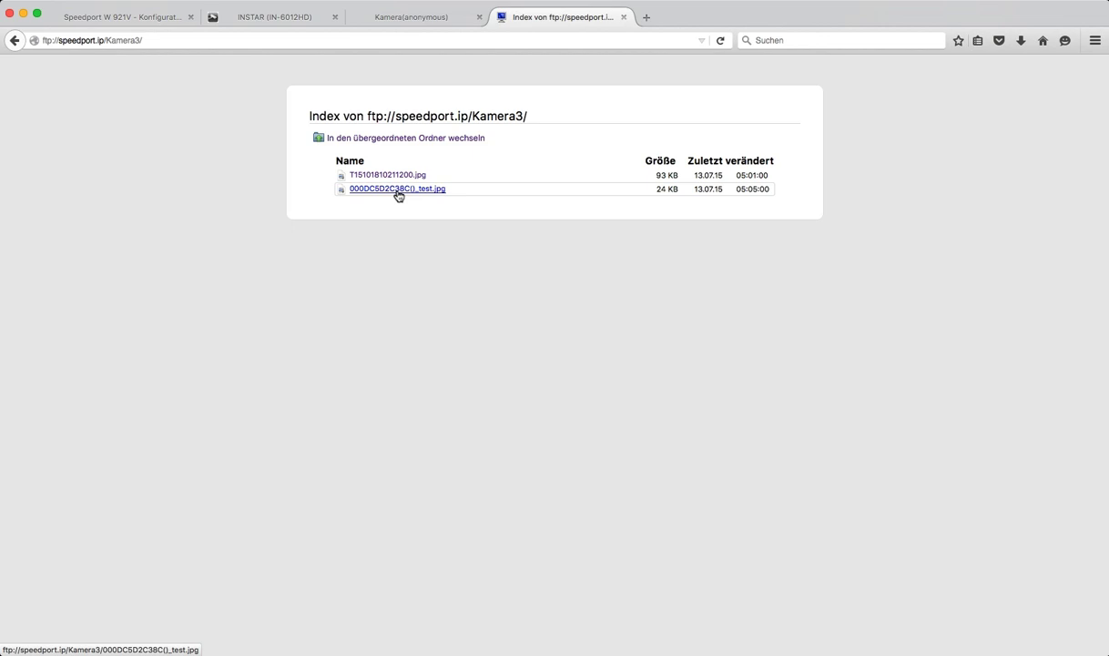
{"action": "left_click", "coordinate": [398, 189]}
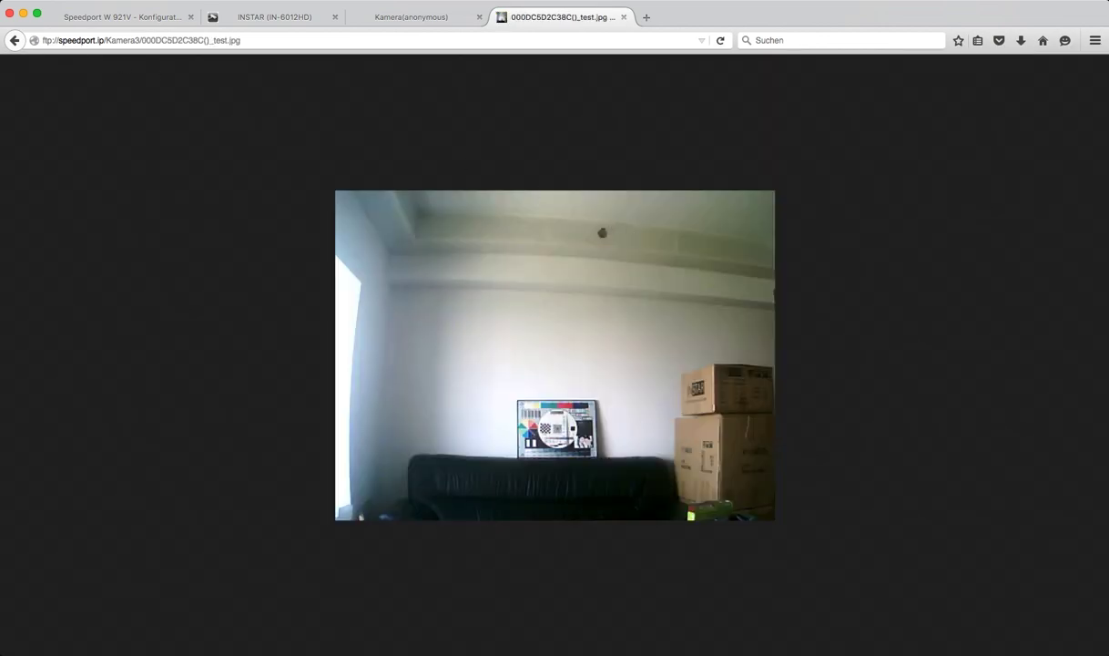
{"action": "left_click", "coordinate": [15, 40]}
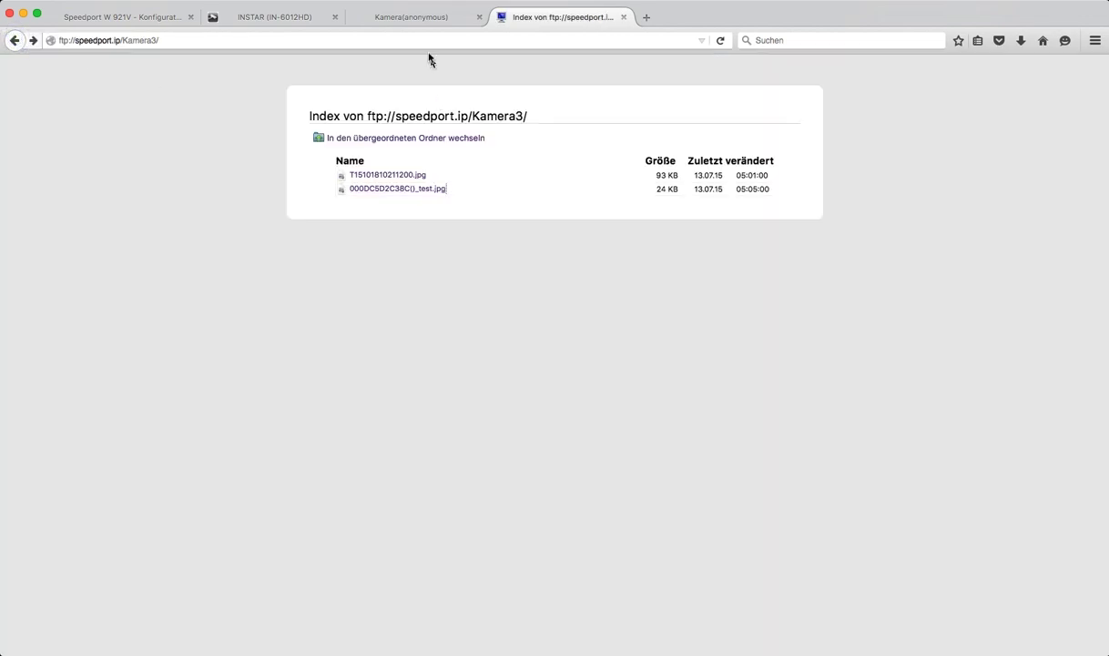
{"action": "left_click", "coordinate": [391, 20]}
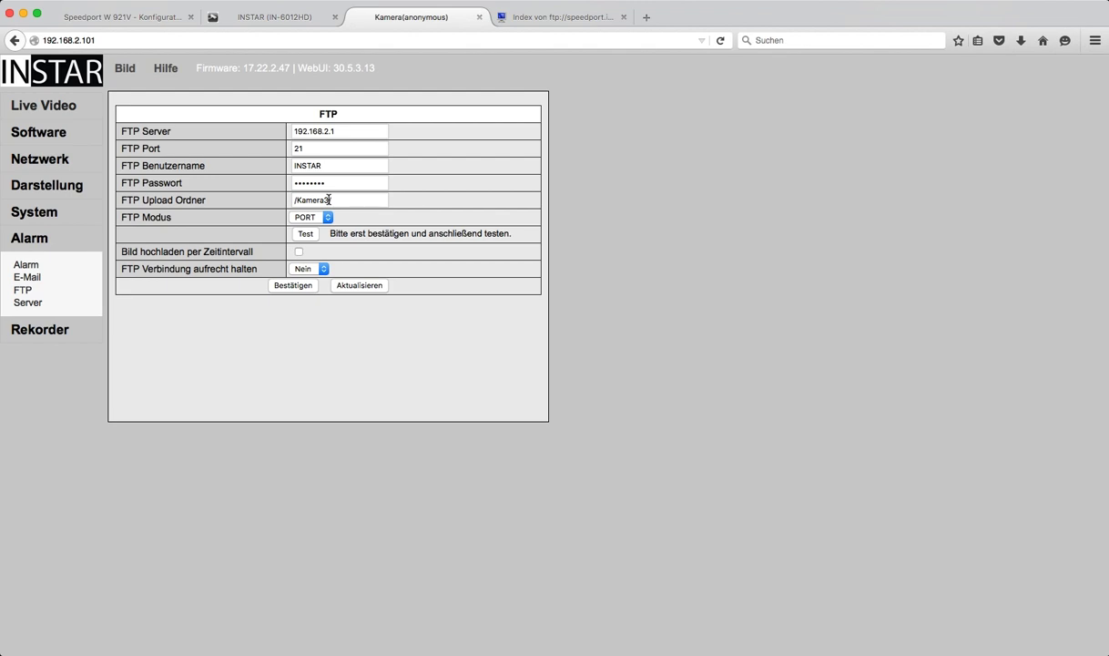
Step: Clear the upload folder, save, and check the FTP storage root listing
{"action": "left_click", "coordinate": [328, 200]}
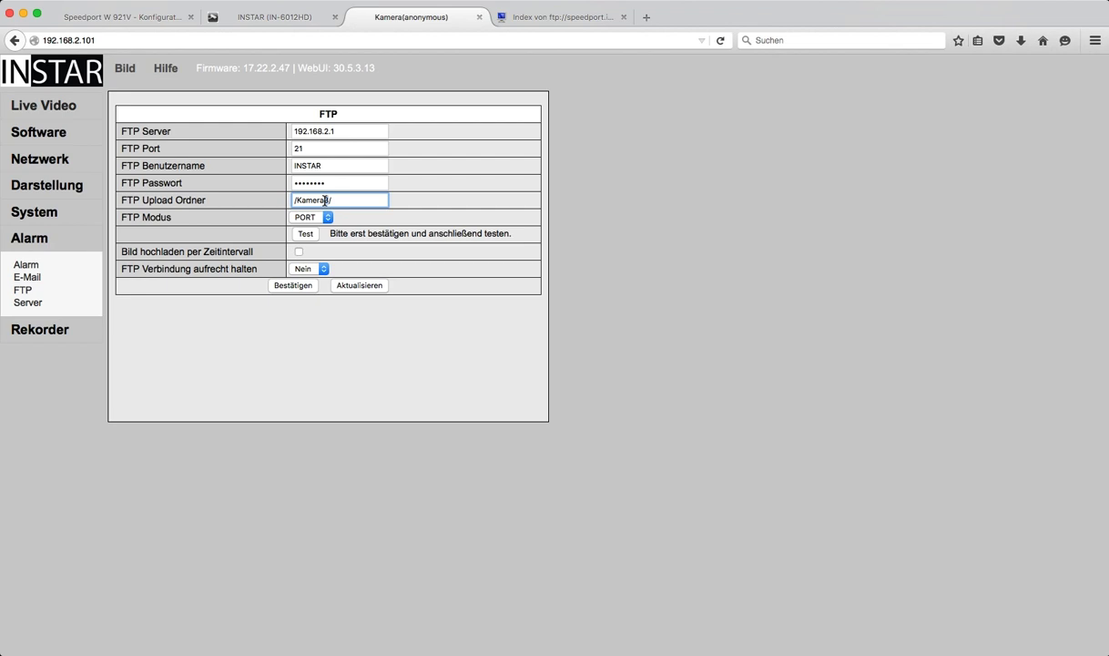
{"action": "key", "text": "BackSpace"}
{"action": "key", "text": "BackSpace"}
{"action": "key", "text": "BackSpace"}
{"action": "key", "text": "BackSpace"}
{"action": "key", "text": "BackSpace"}
{"action": "key", "text": "BackSpace"}
{"action": "key", "text": "BackSpace"}
{"action": "key", "text": "BackSpace"}
{"action": "key", "text": "BackSpace"}
{"action": "left_click", "coordinate": [292, 286]}
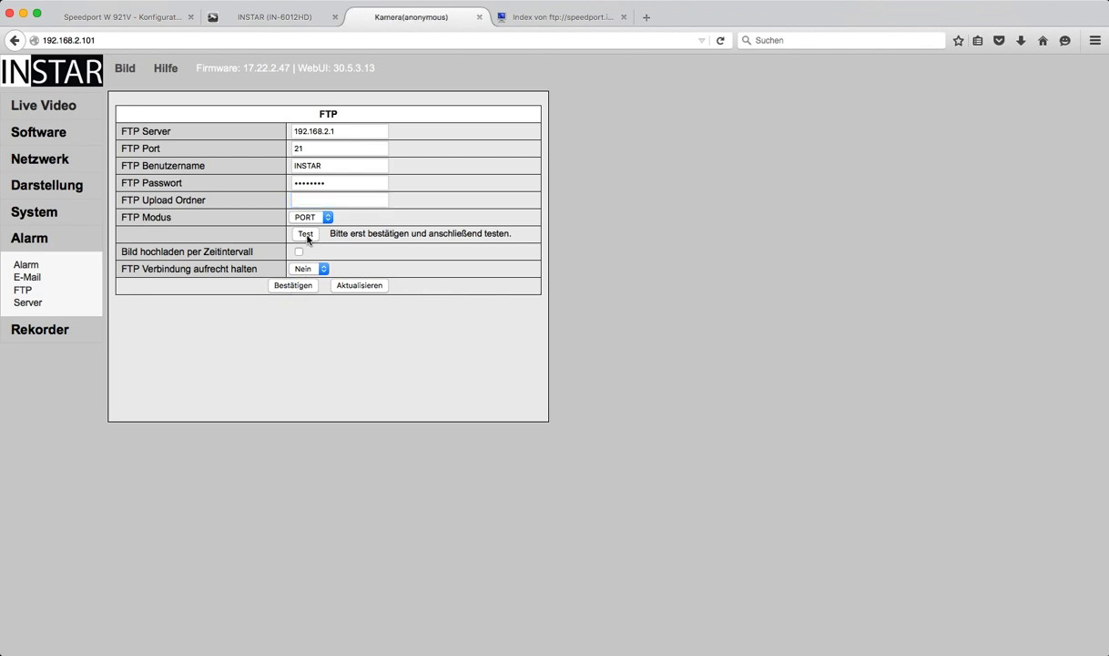
{"action": "left_click", "coordinate": [506, 20]}
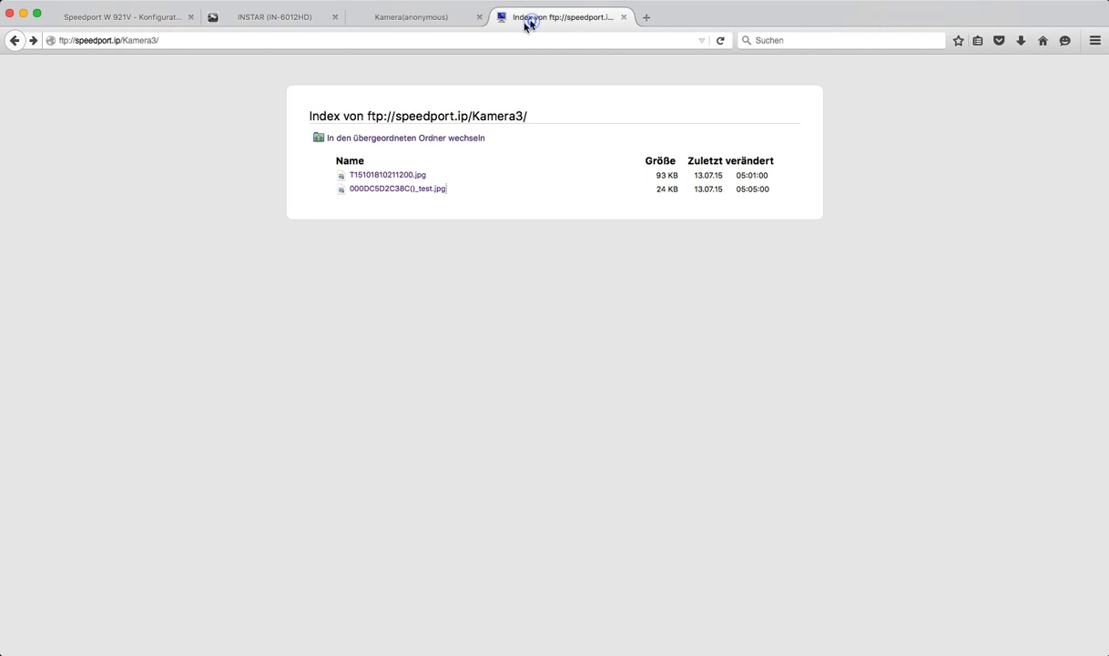
{"action": "left_click", "coordinate": [351, 137]}
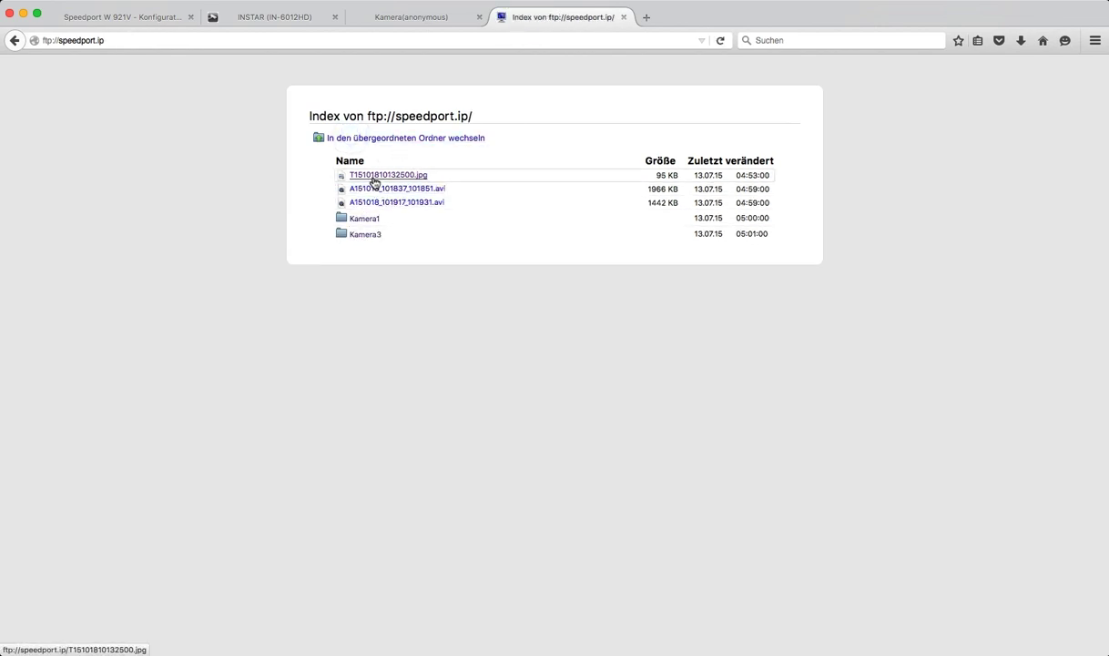
{"action": "left_click", "coordinate": [418, 20]}
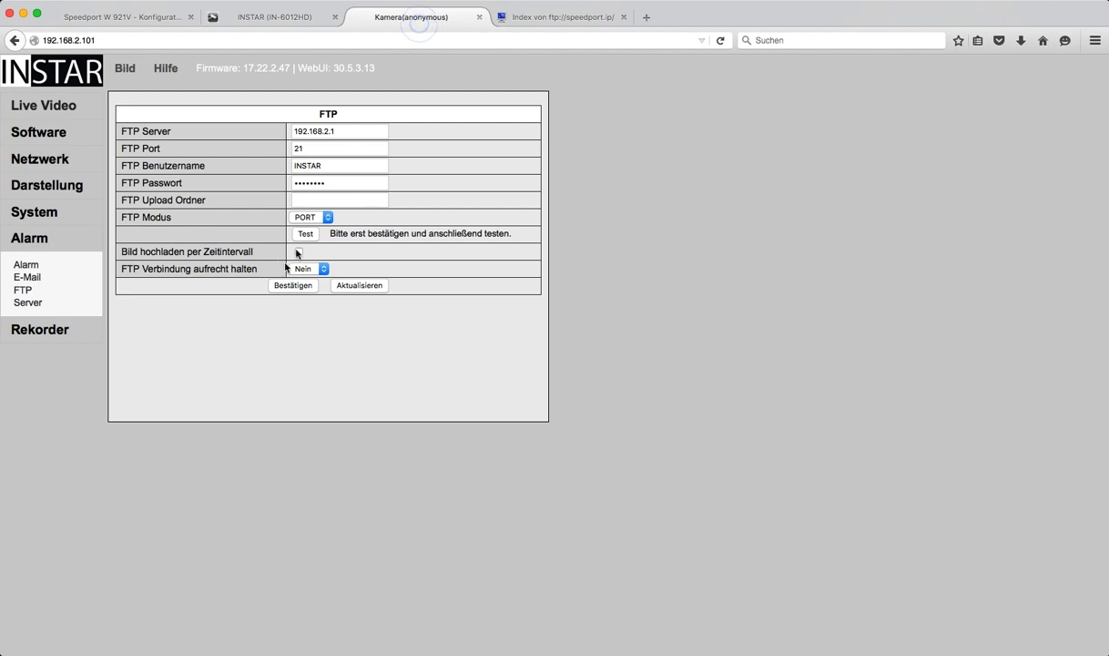
Step: Run another FTP test and view the new 000DC5D2C38C()_test.jpg in the refreshed root listing
{"action": "left_click", "coordinate": [305, 236]}
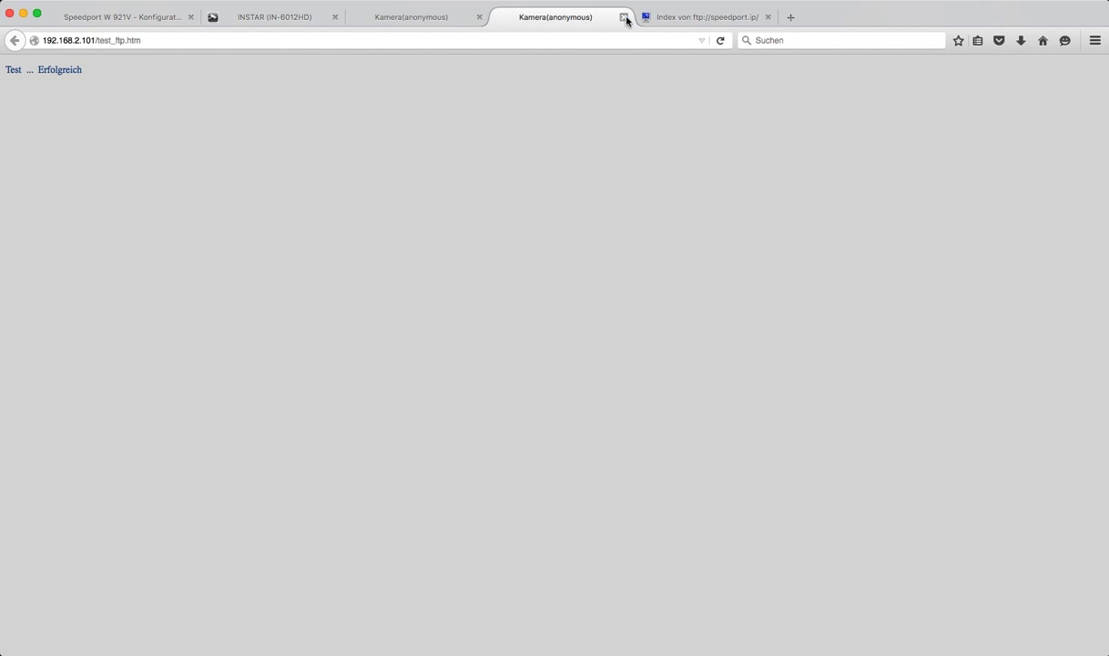
{"action": "left_click", "coordinate": [625, 17]}
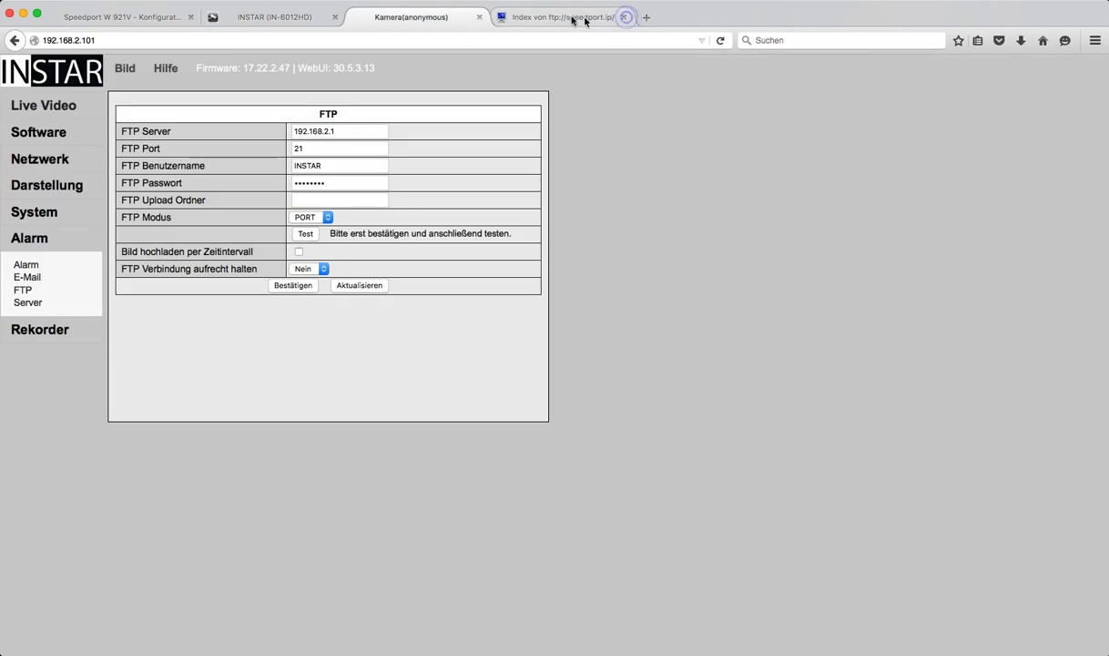
{"action": "left_click", "coordinate": [546, 18]}
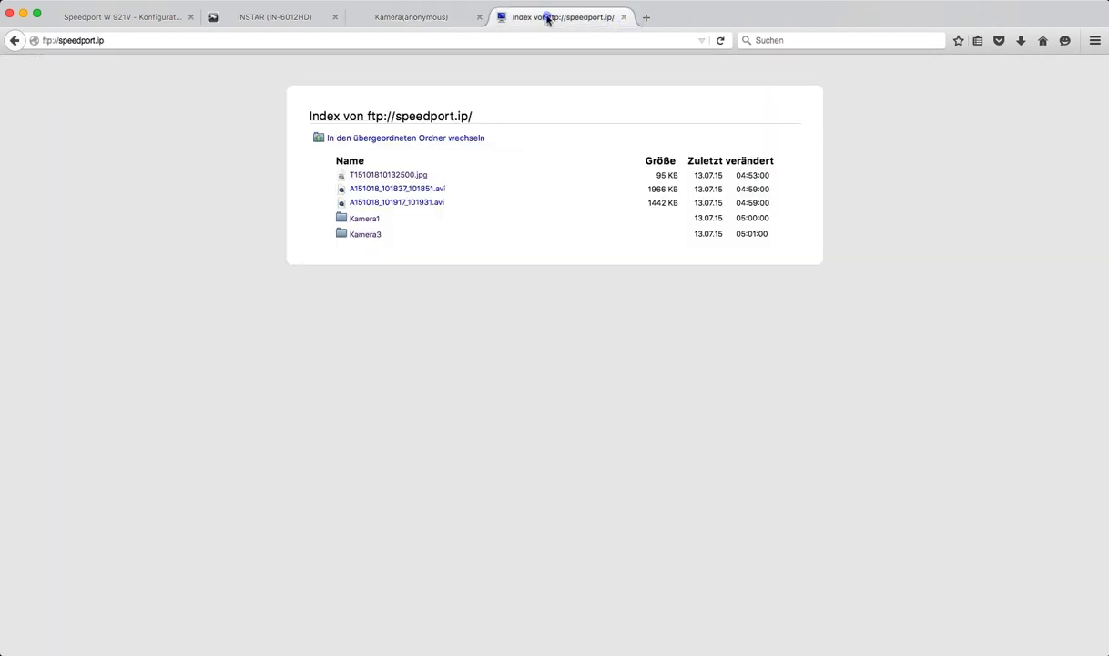
{"action": "left_click", "coordinate": [720, 40]}
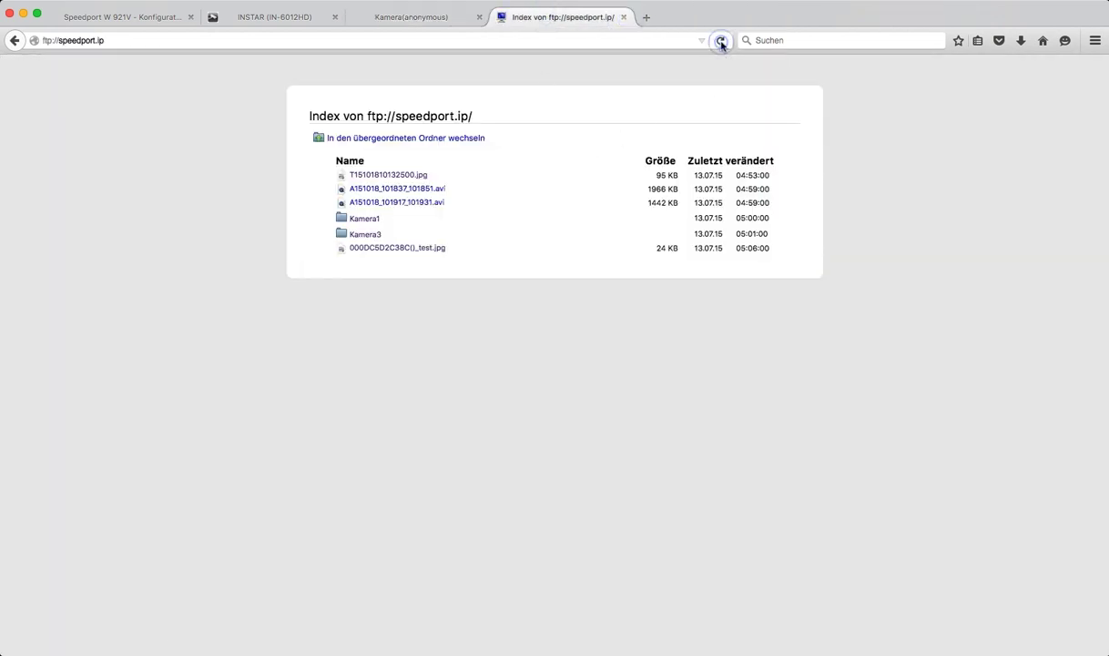
{"action": "left_click", "coordinate": [410, 252]}
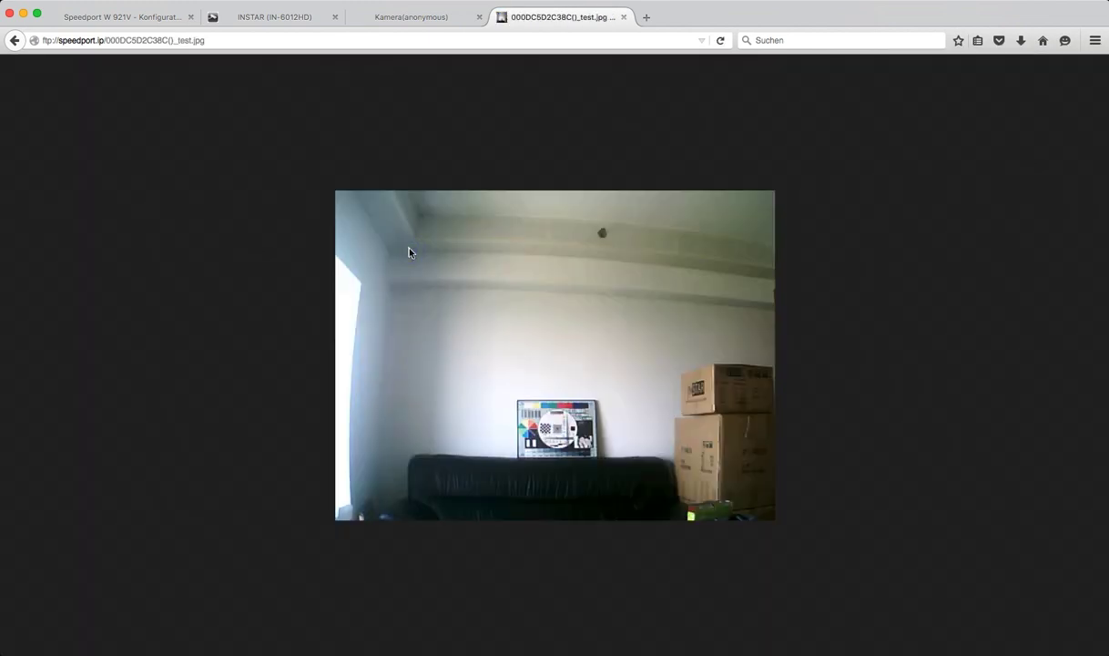
{"action": "left_click", "coordinate": [15, 40]}
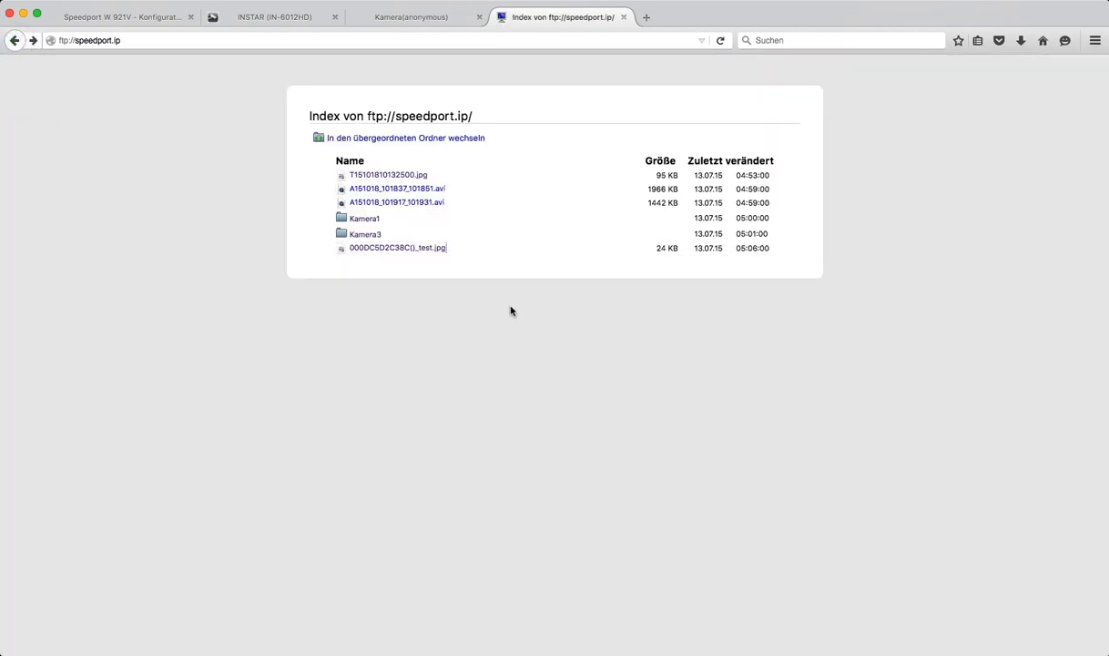